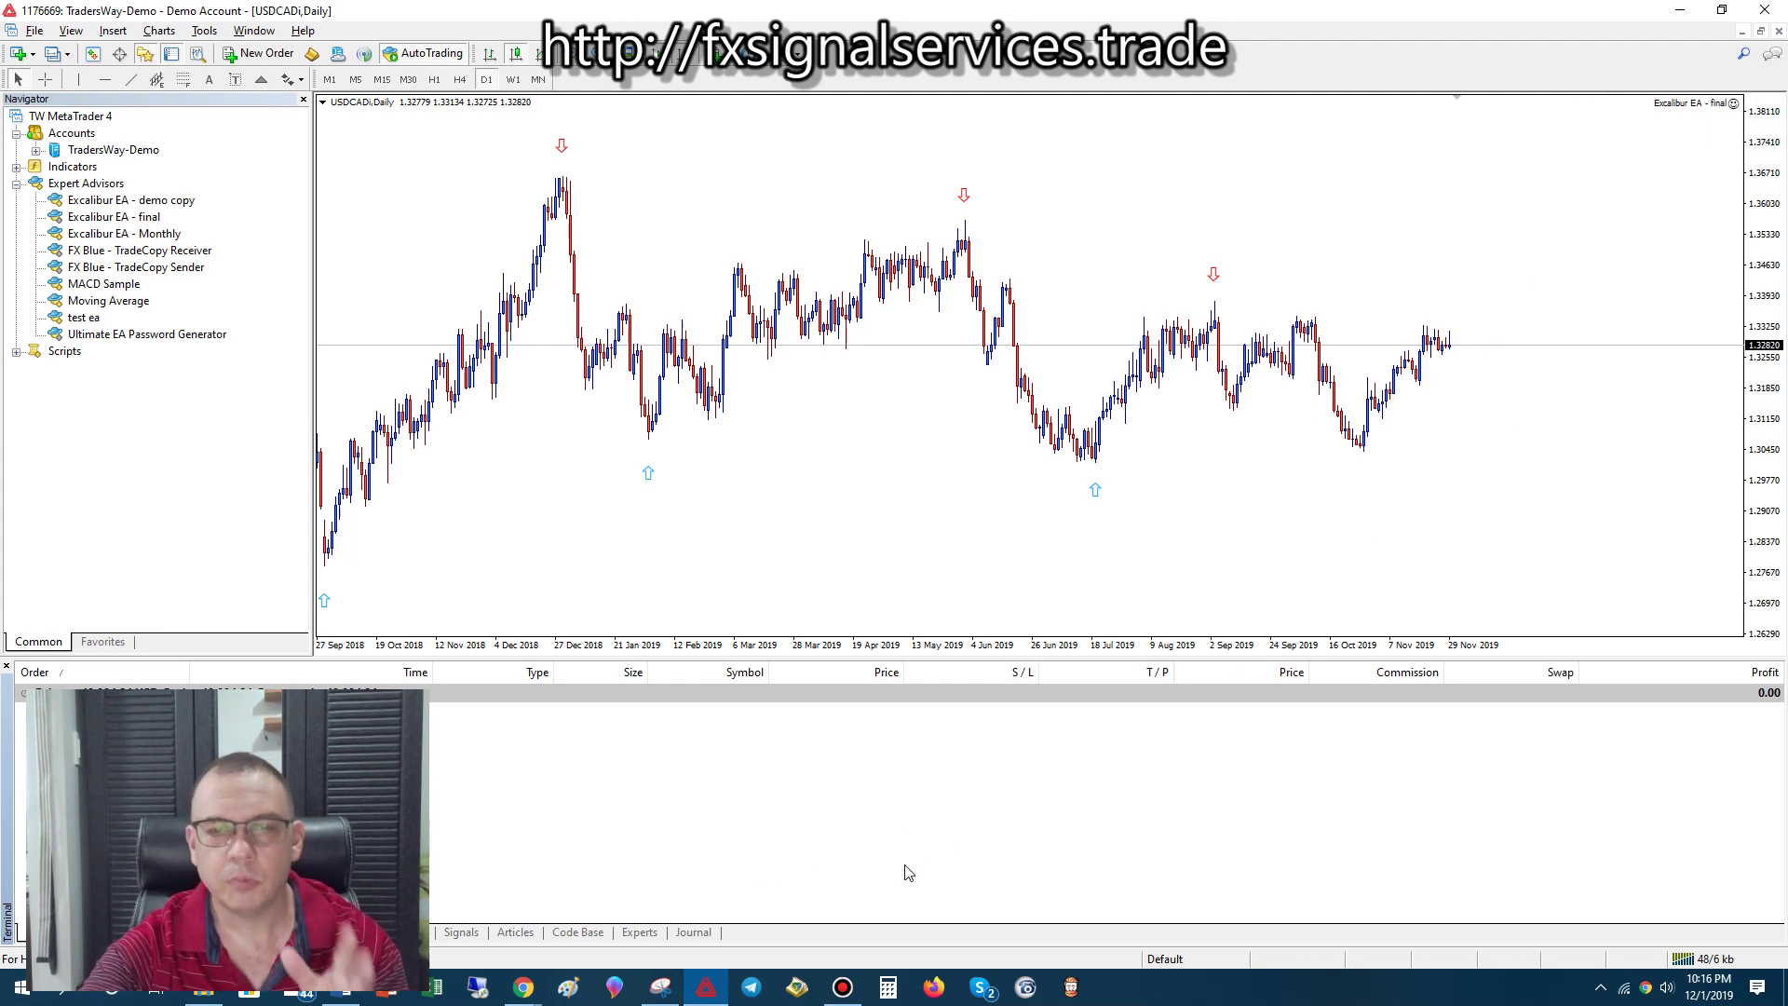
In Chrome, go to the Darkmoon FX NewsInfo page and find the download link
mouse_move(531, 987)
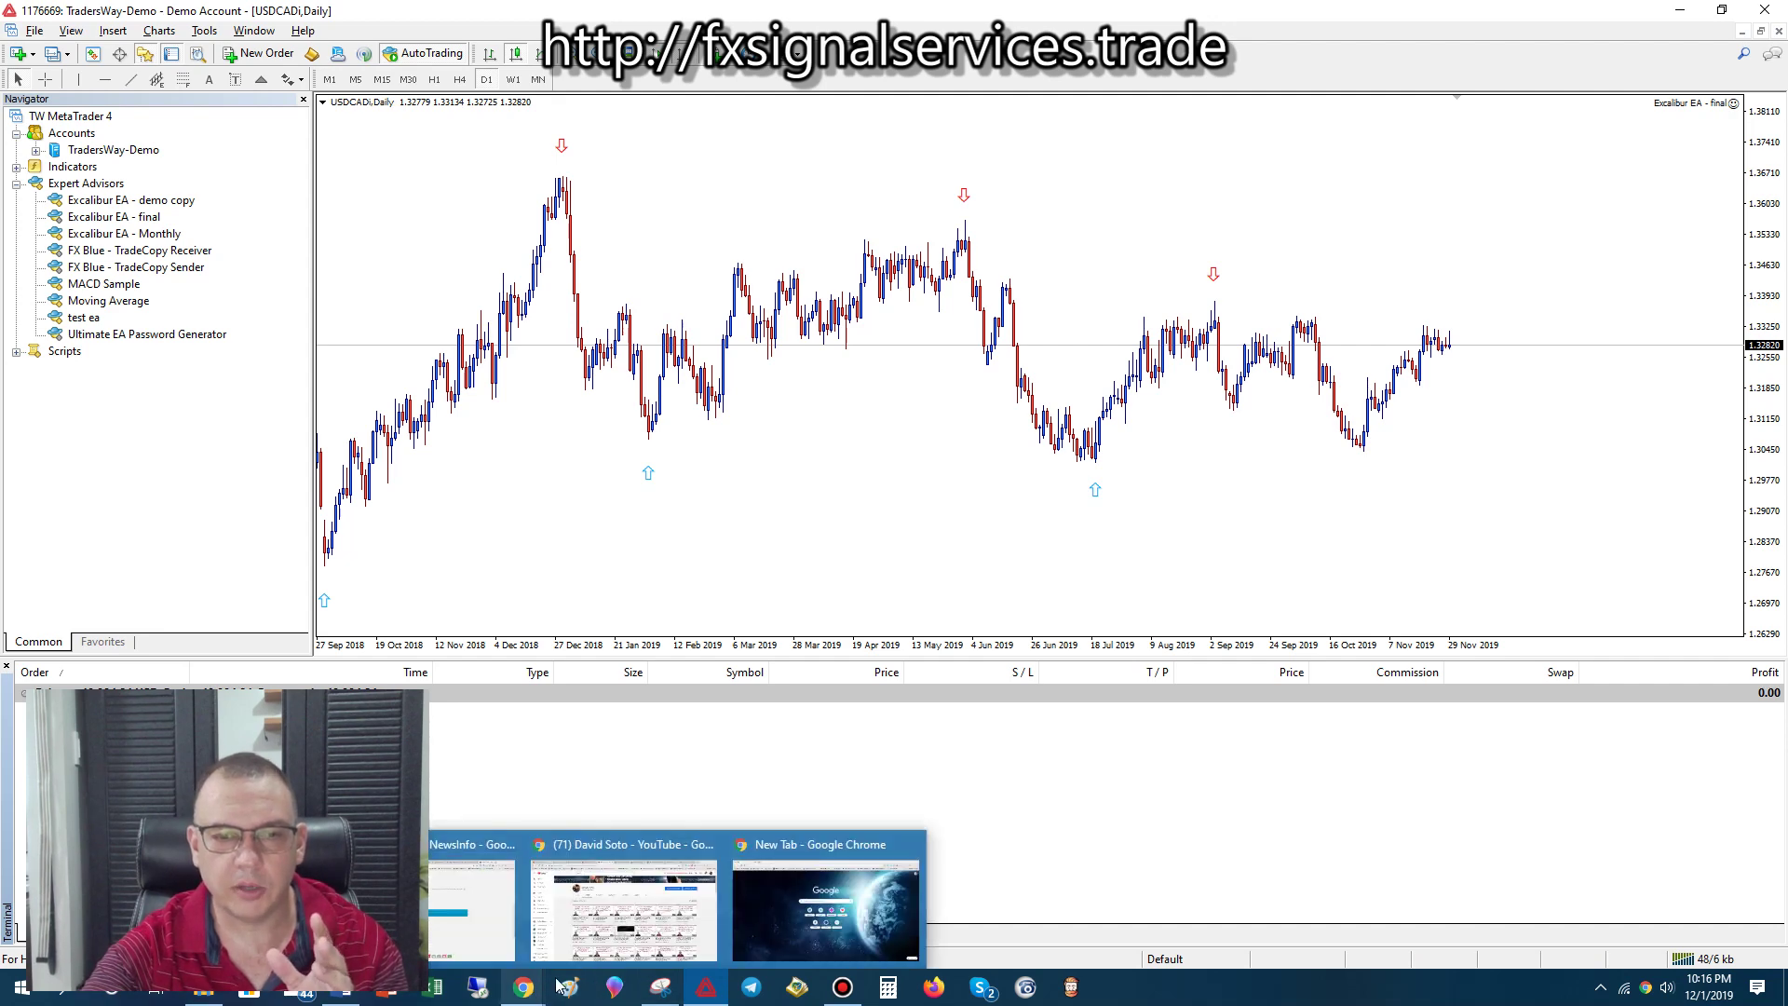
left_click(787, 900)
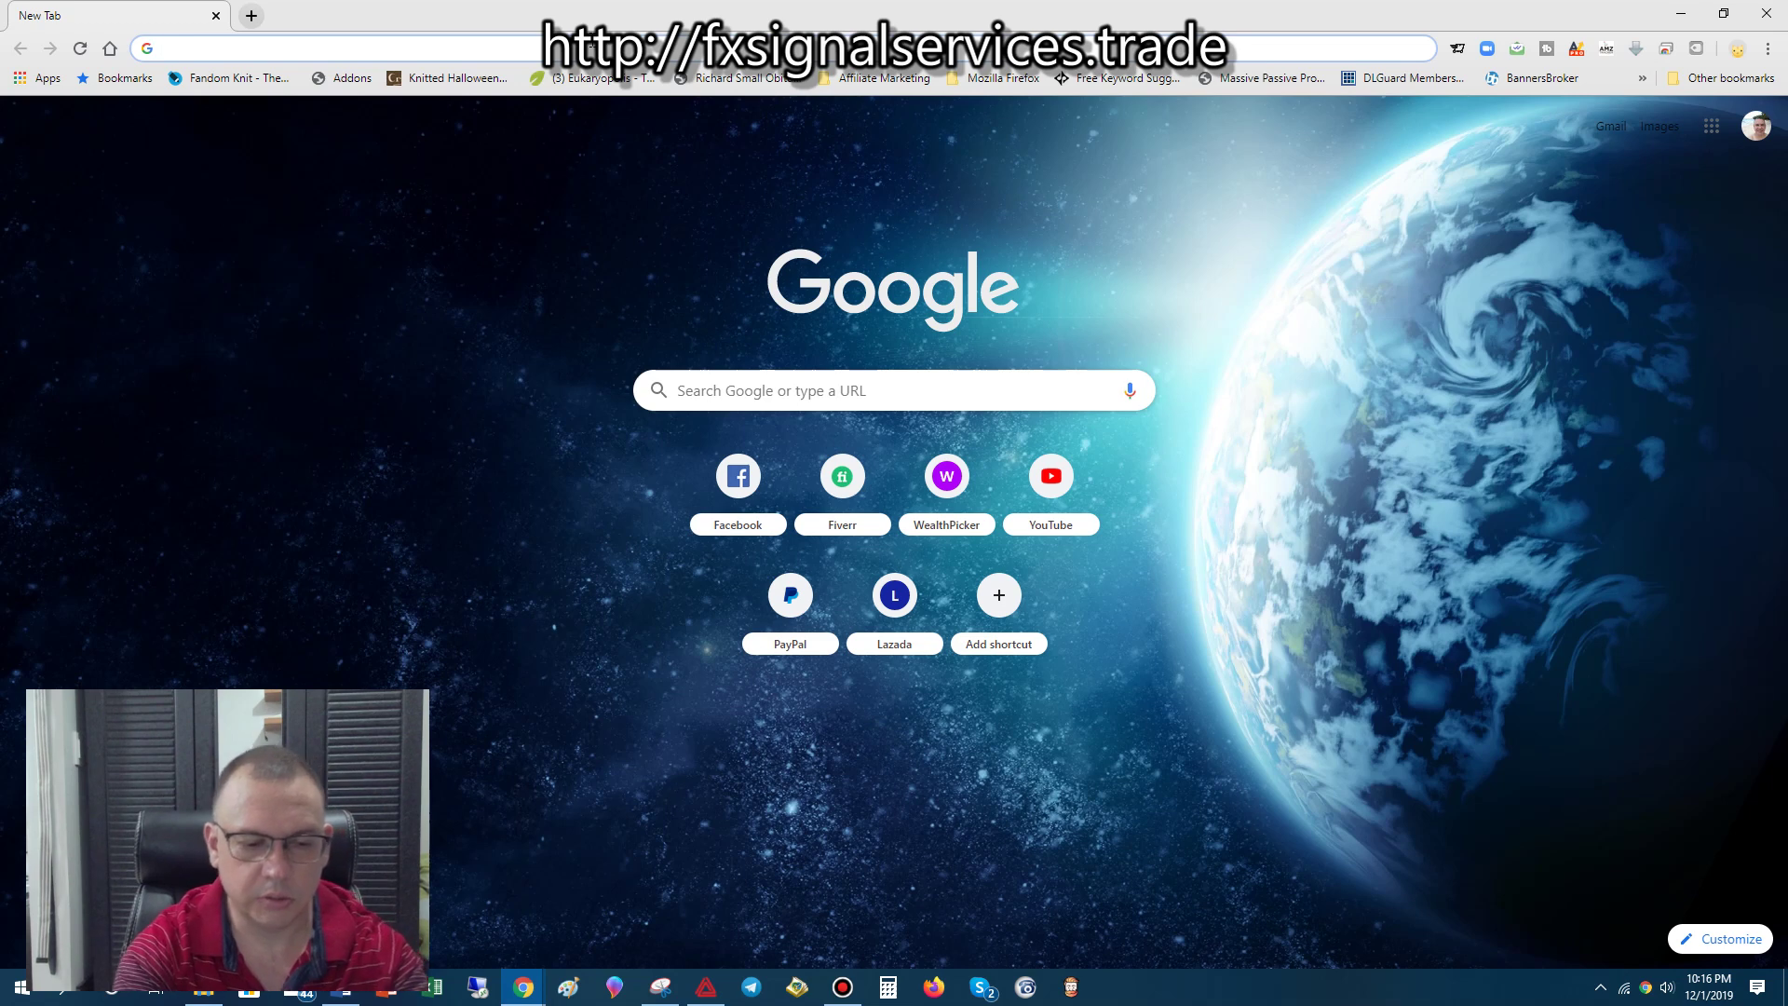
type("dark")
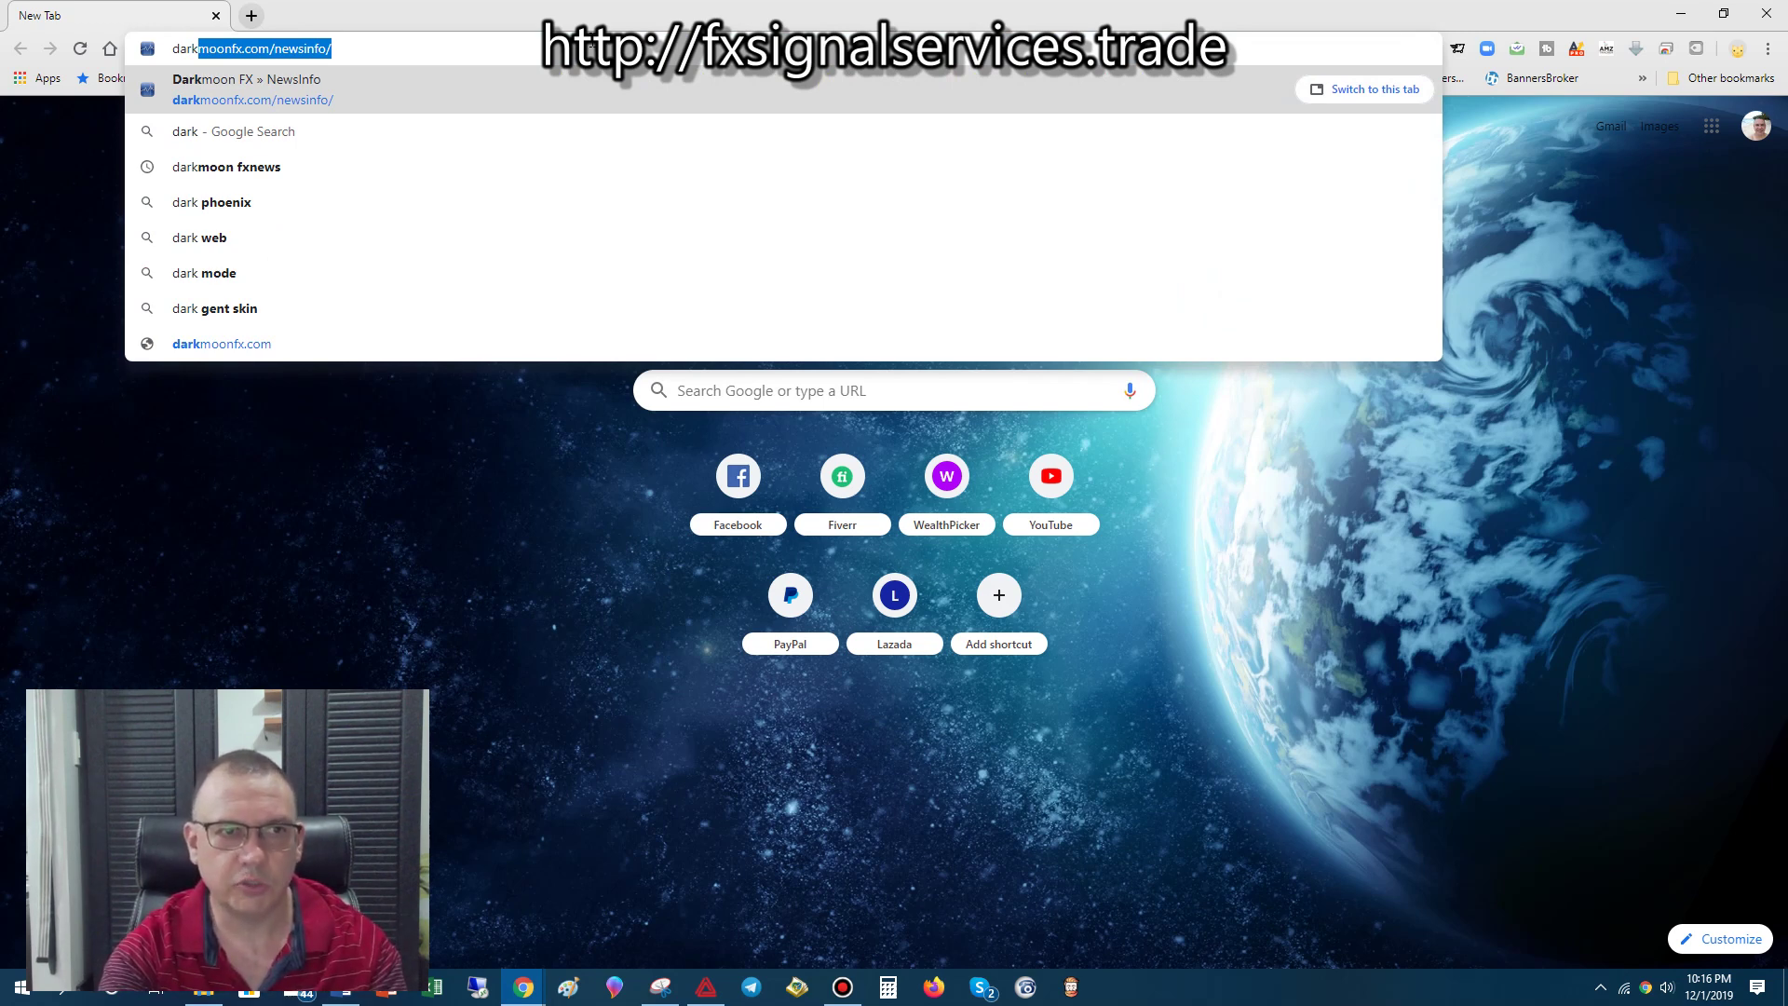
key("Return")
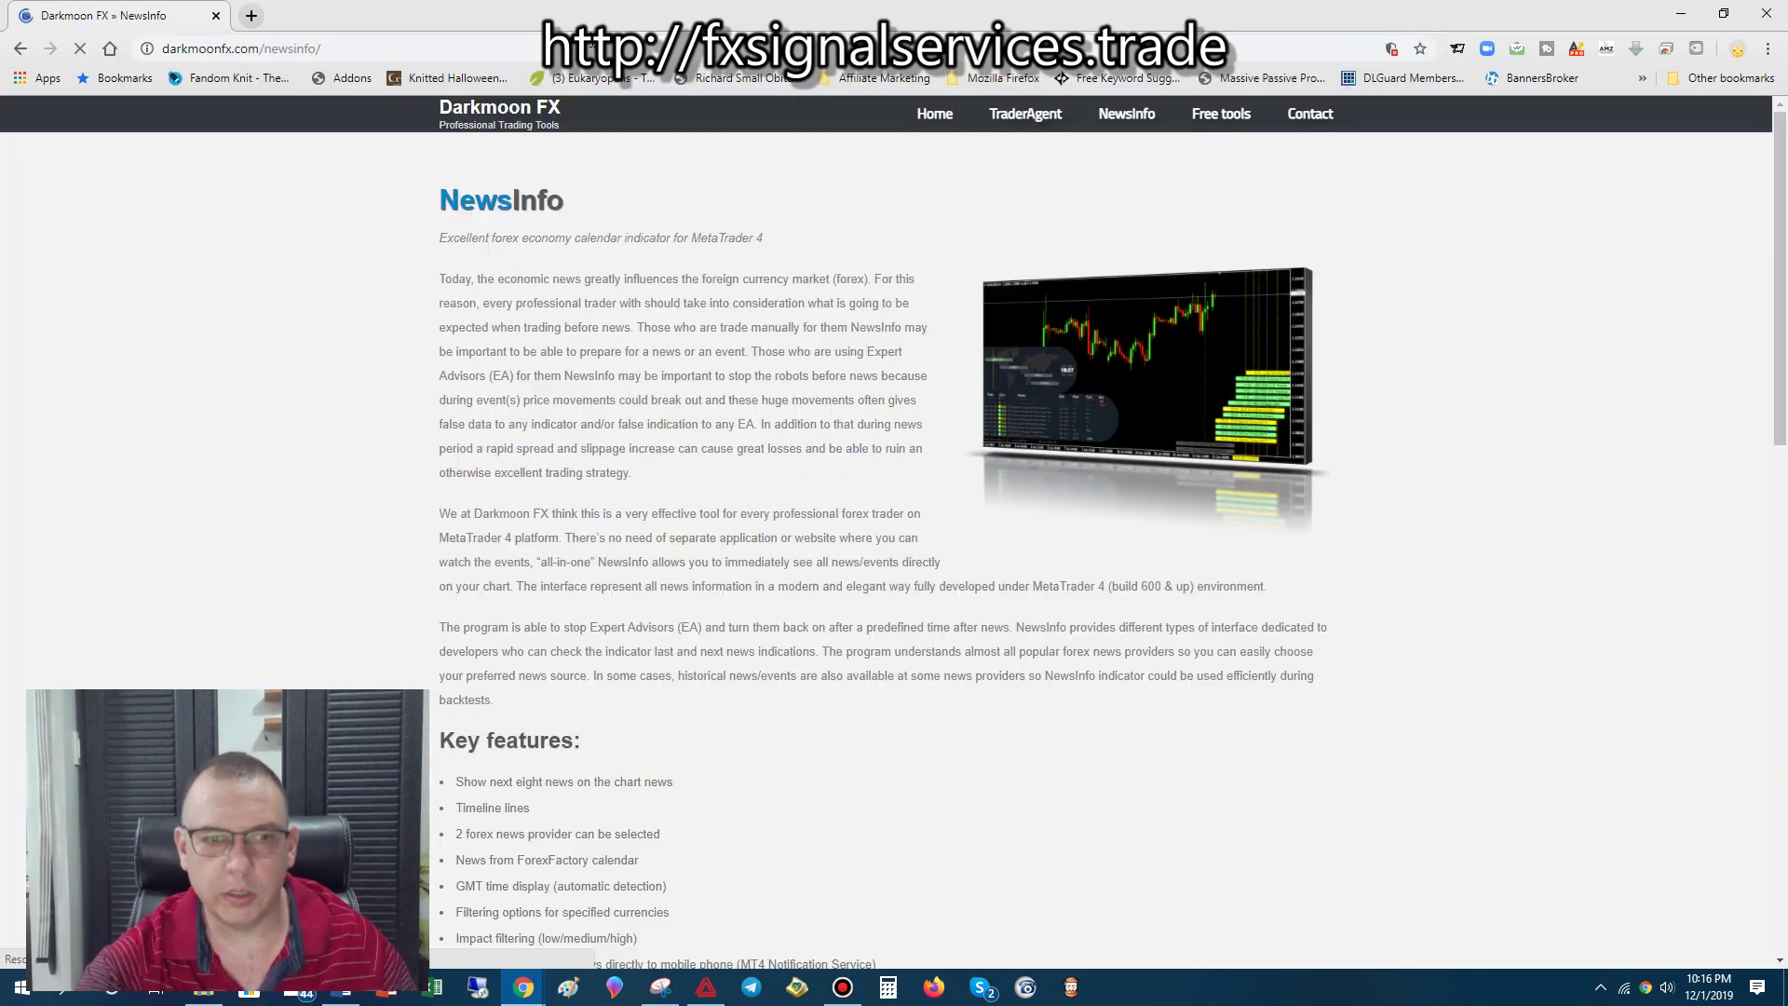
scroll(712, 224, "down", 6)
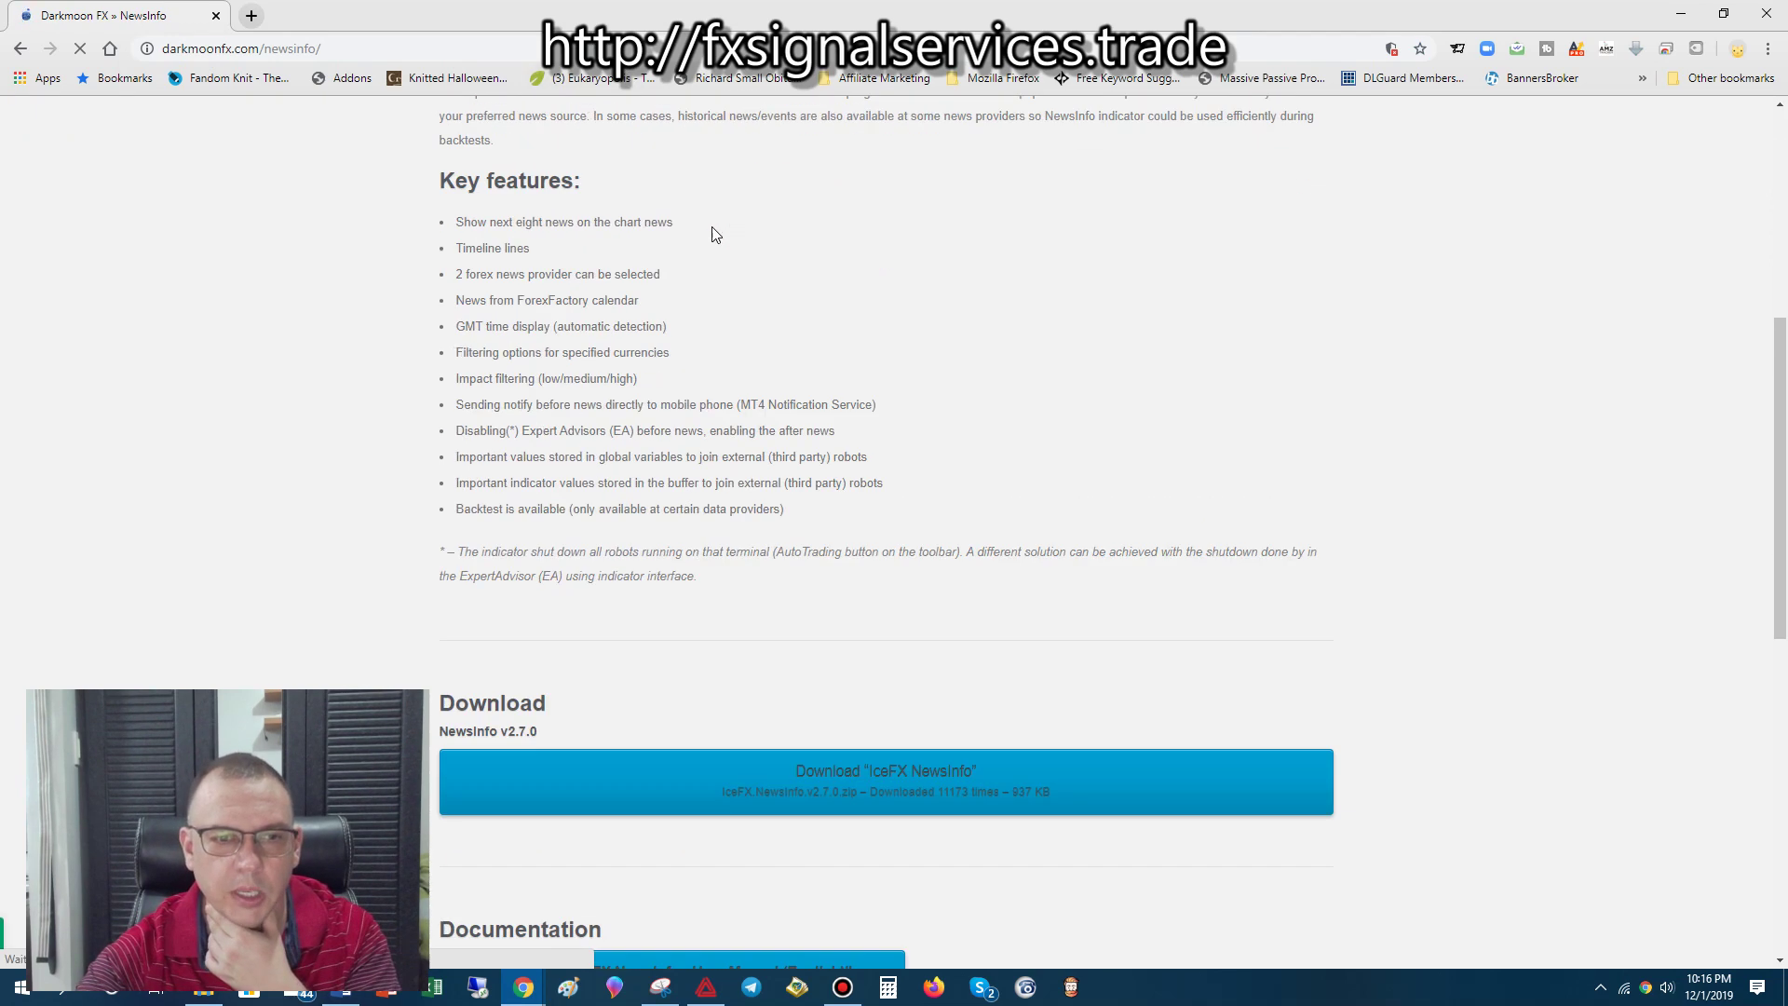
scroll(712, 233, "down", 3)
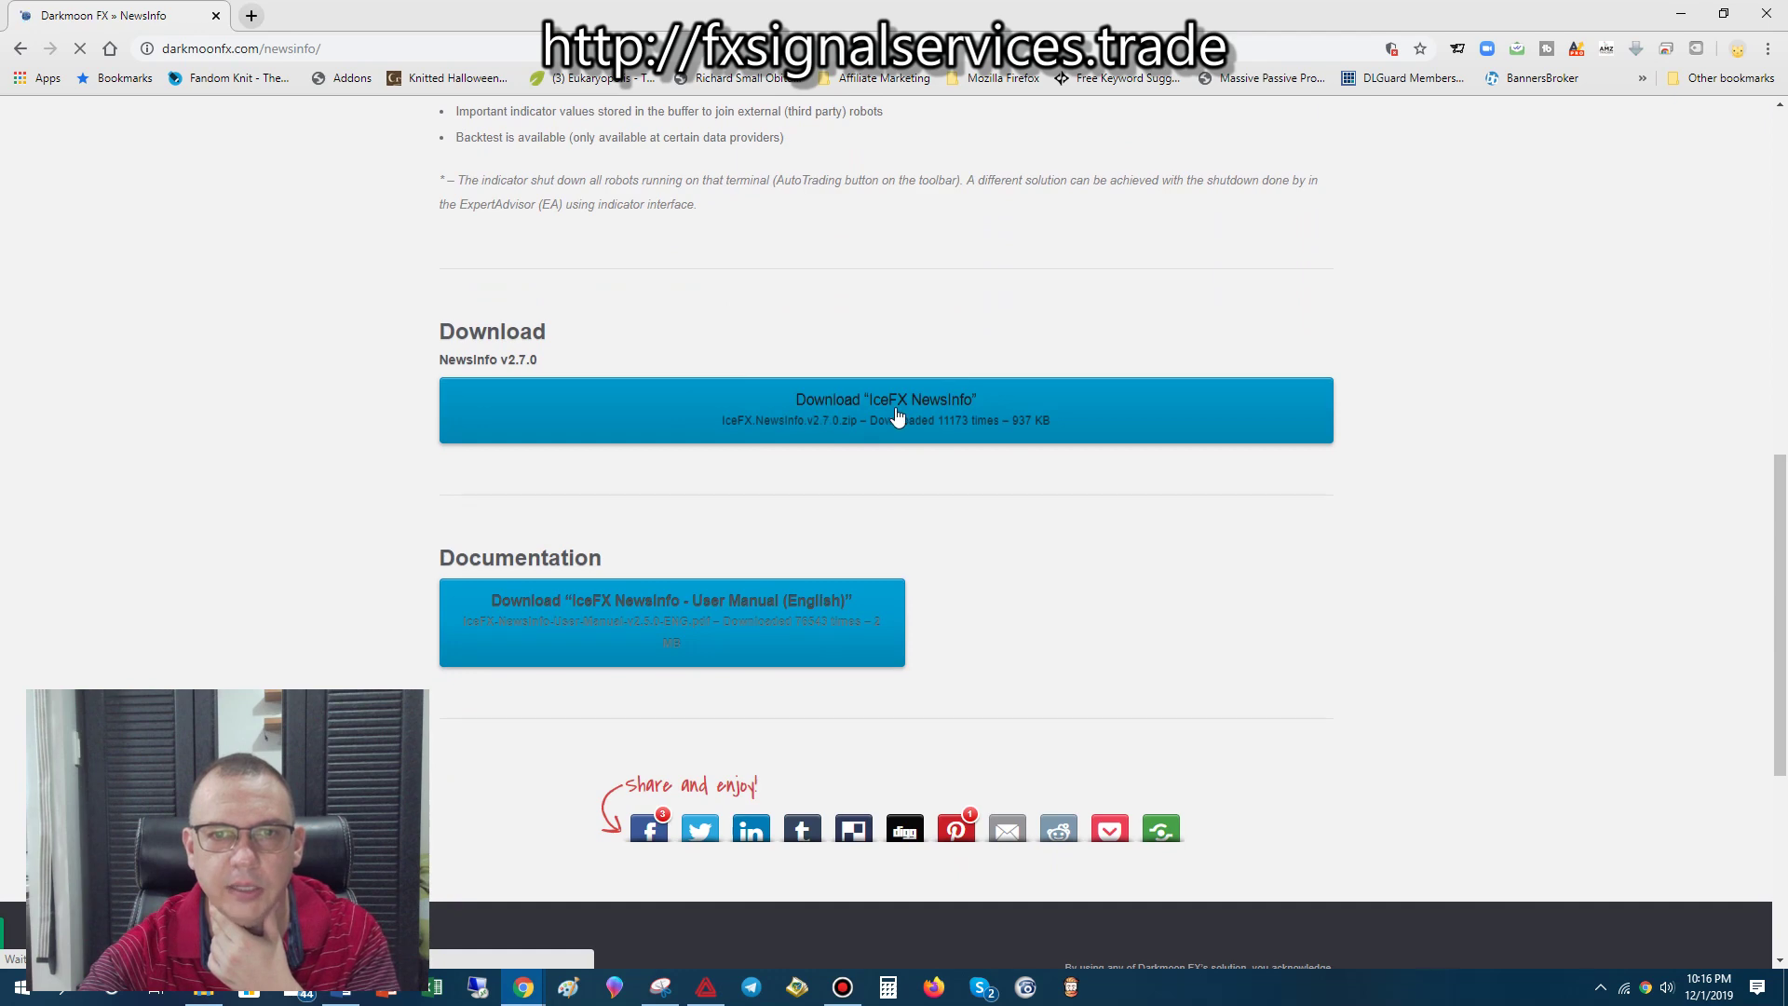
scroll(893, 419, "up", 5)
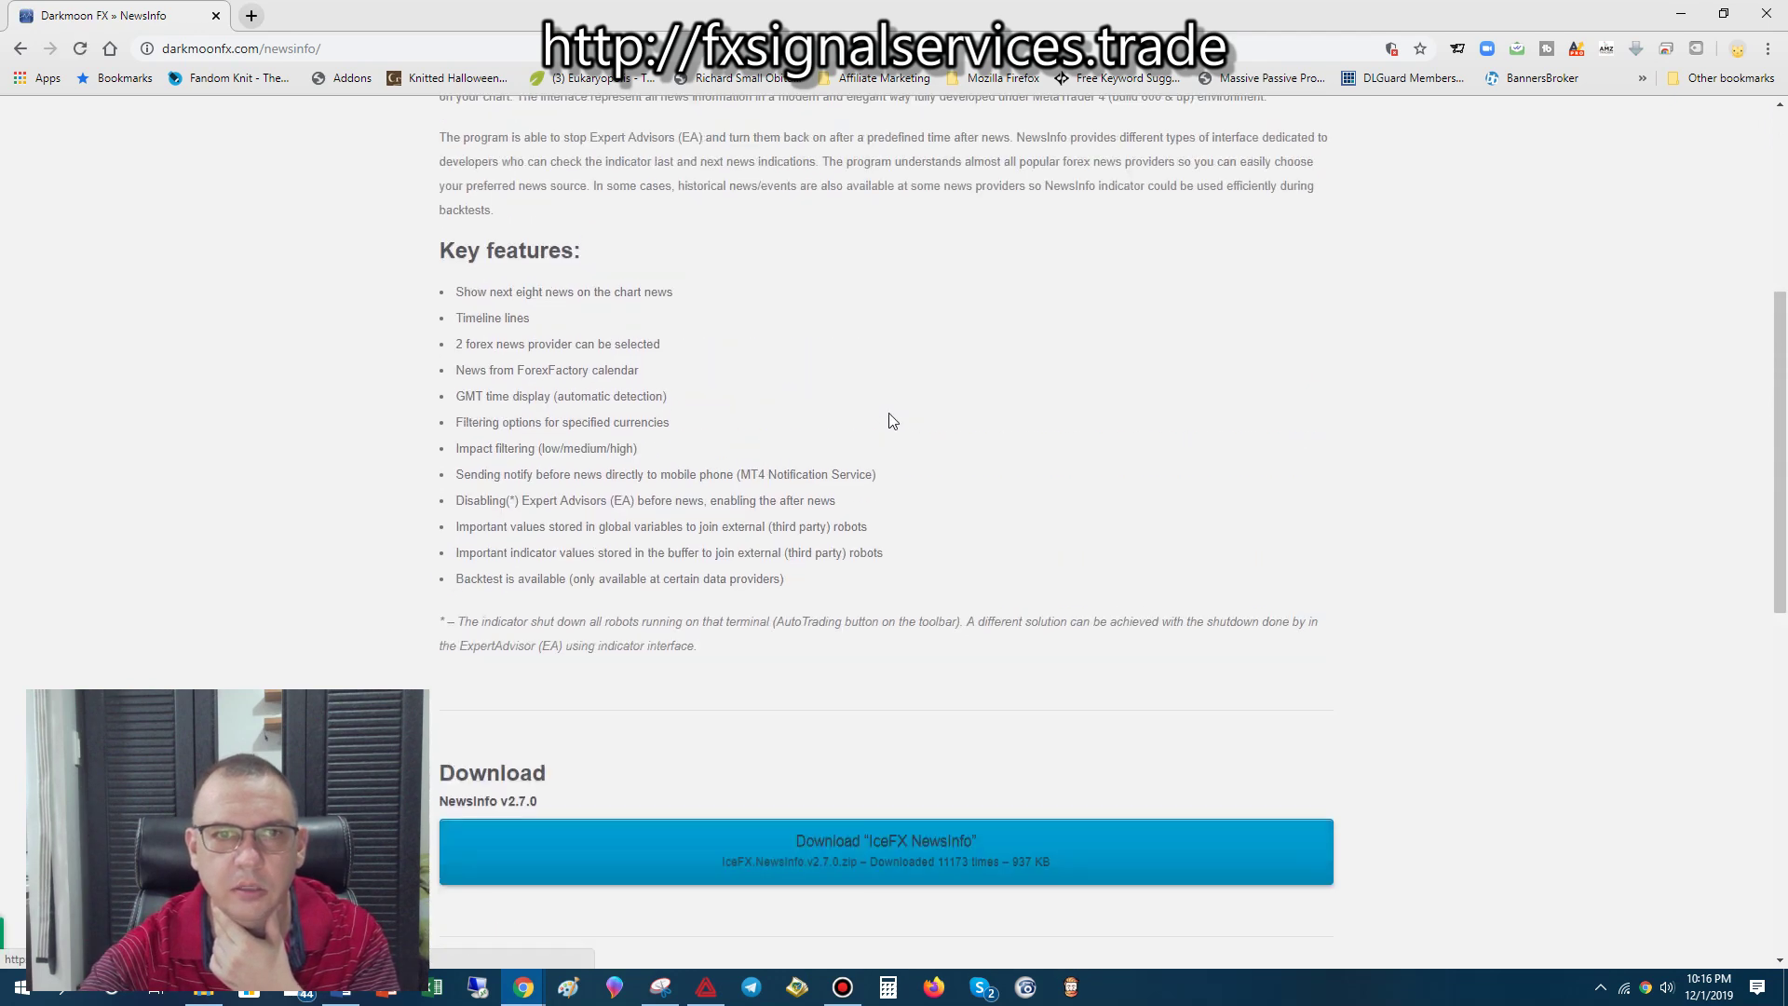
scroll(892, 421, "up", 2)
scroll(886, 423, "down", 6)
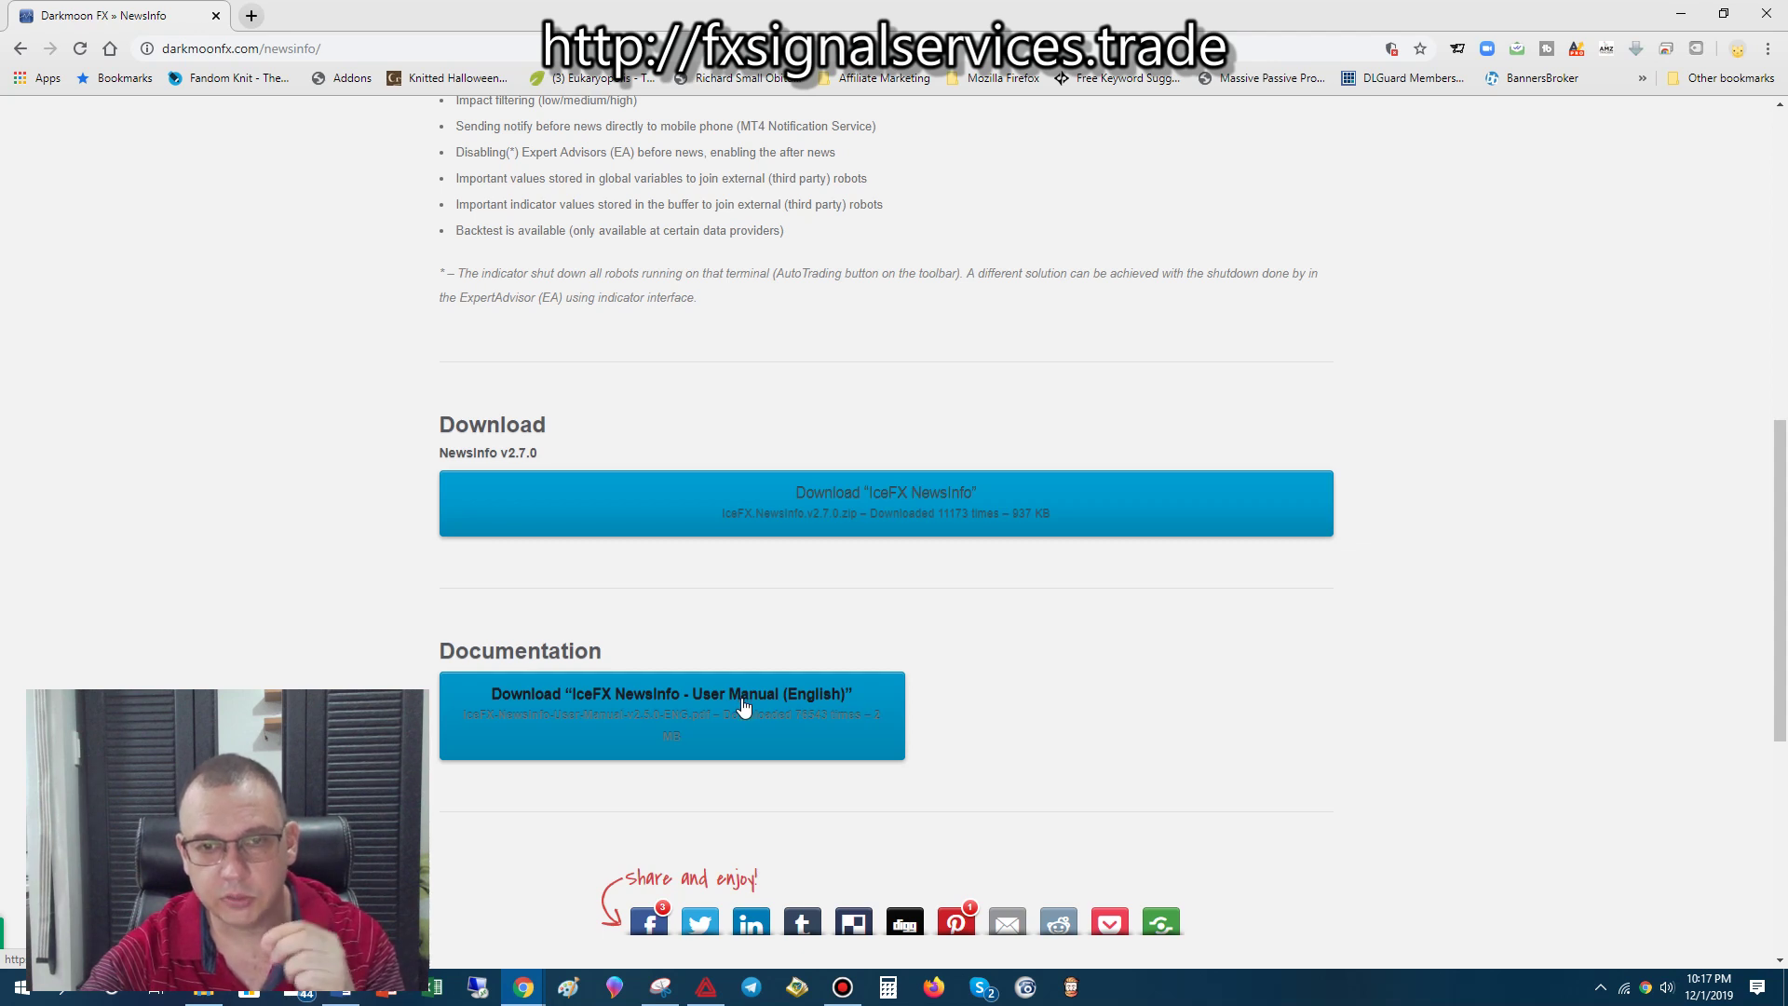
Download the IceFX NewsInfo v2.7.0 zip and save it to the Desktop
left_click(871, 526)
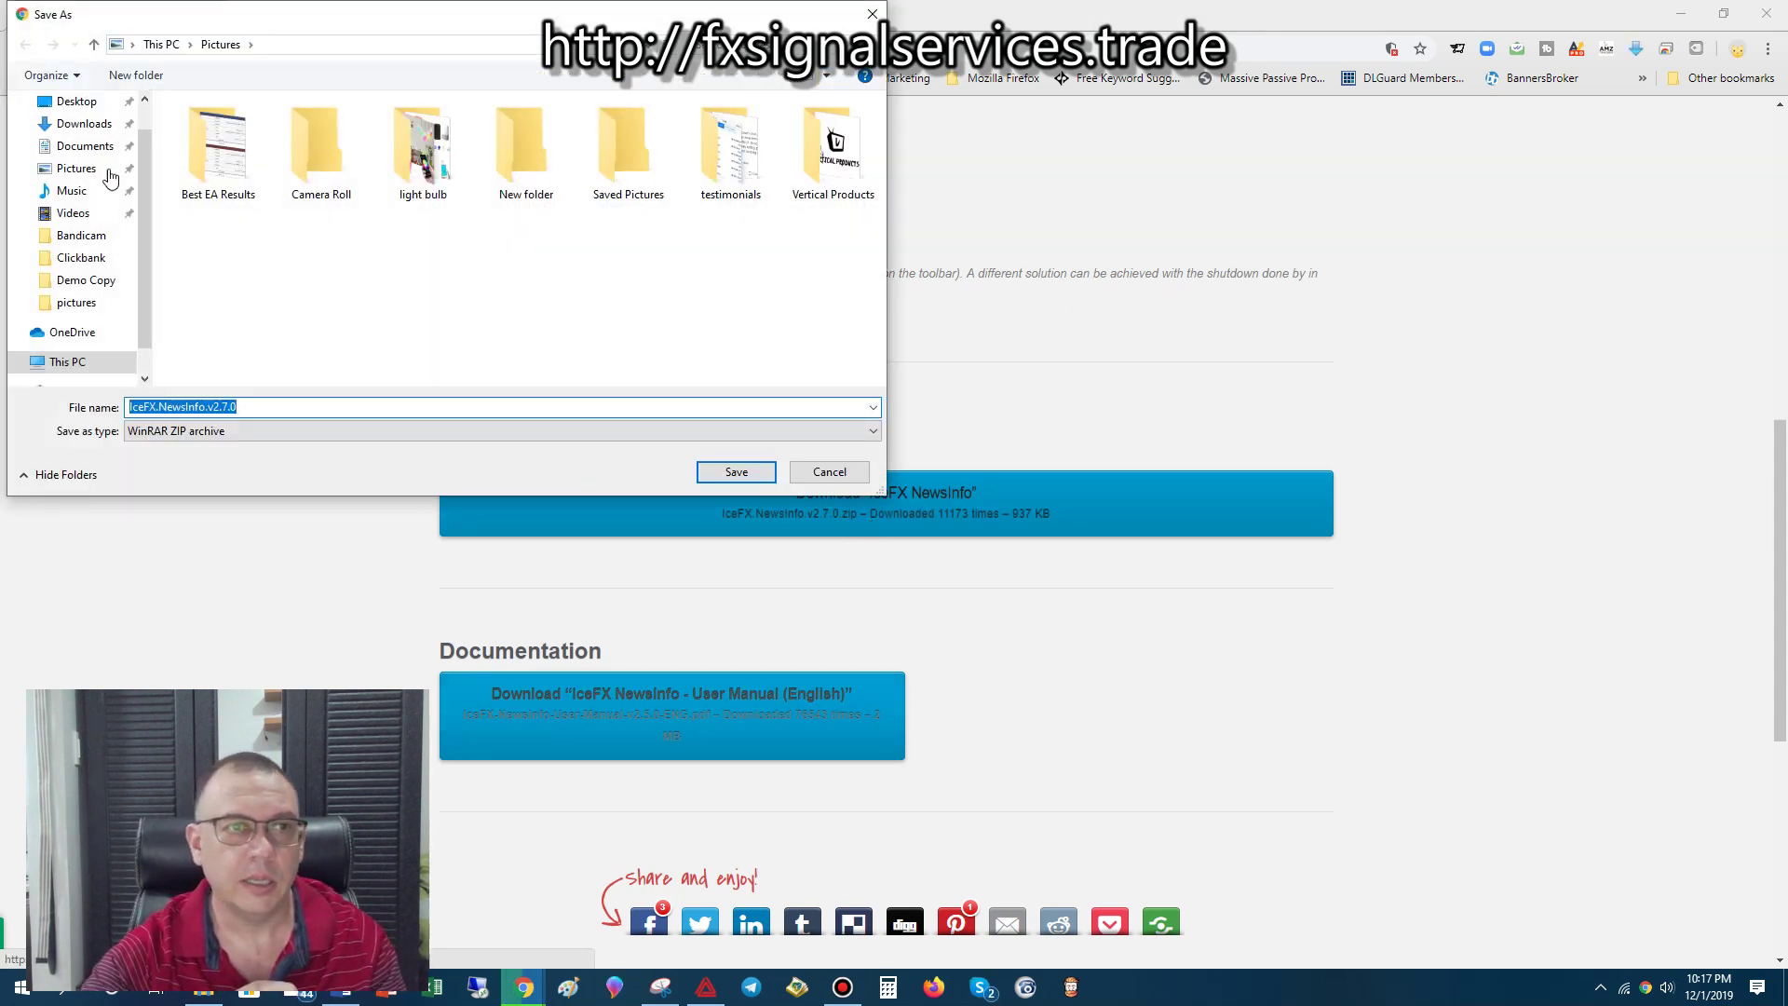
left_click_drag(147, 271, 151, 191)
left_click(82, 134)
left_click(736, 472)
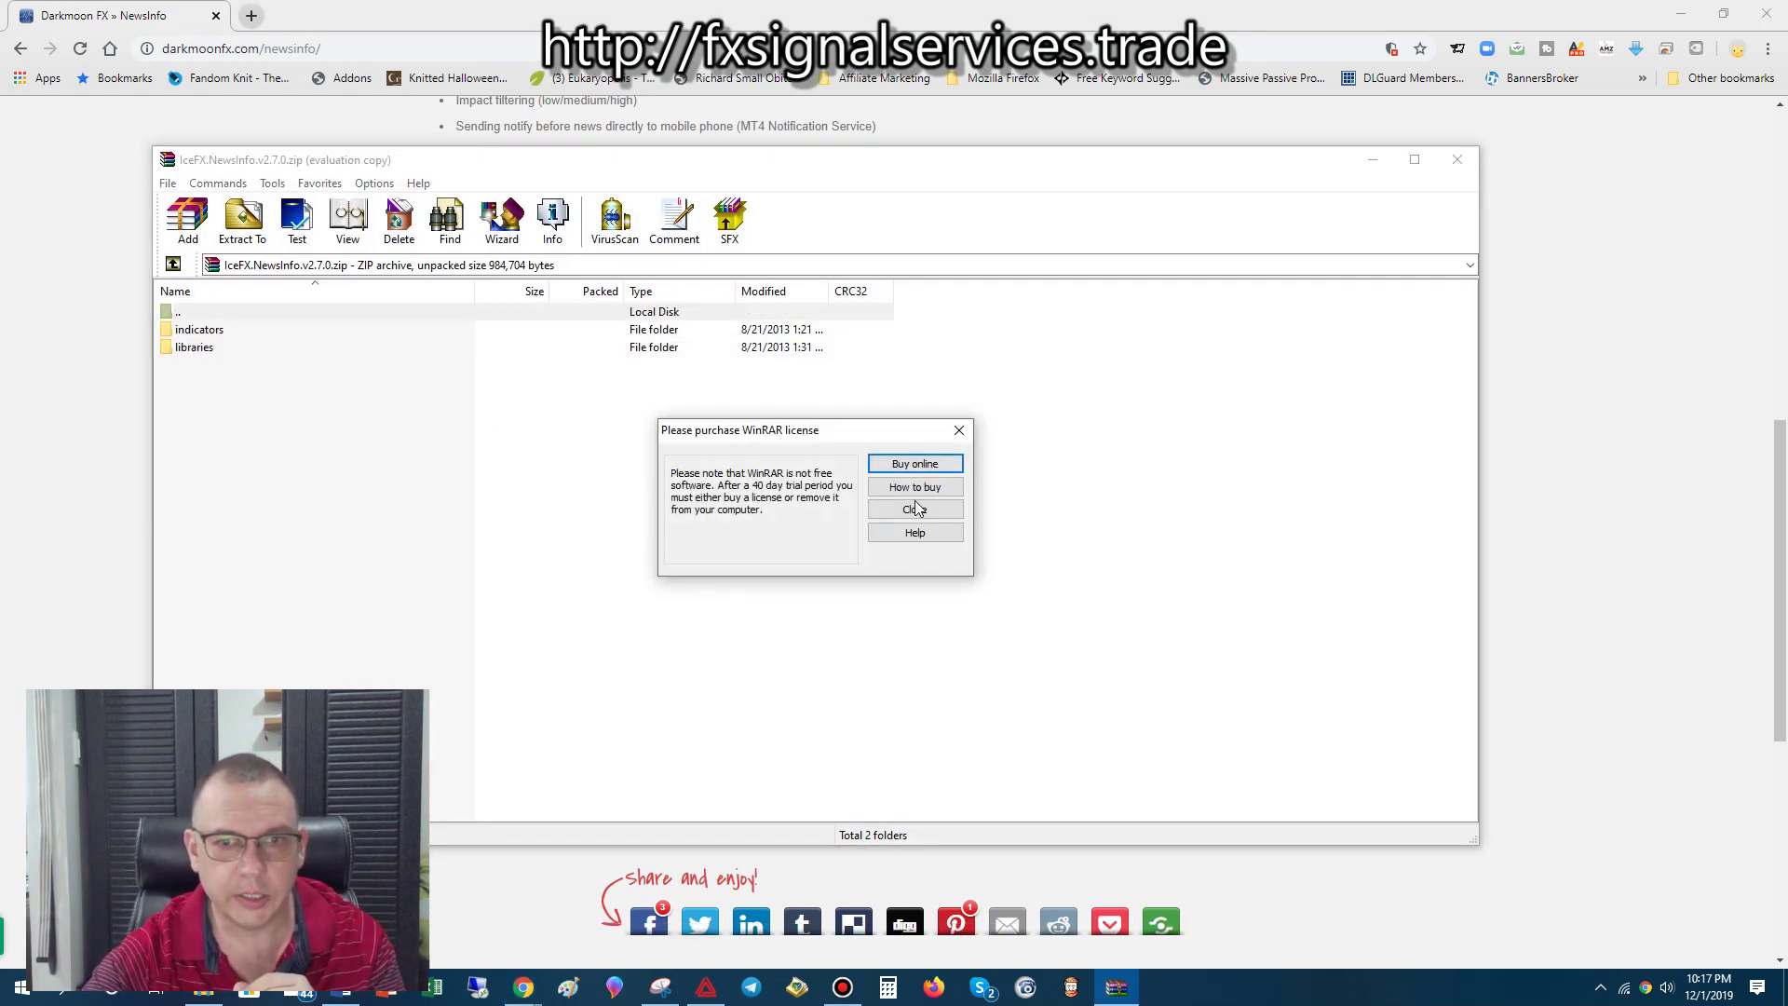
Extract IceFX.NewsInfo.ex4 from the archive's indicators folder into Documents\Forex
left_click(905, 506)
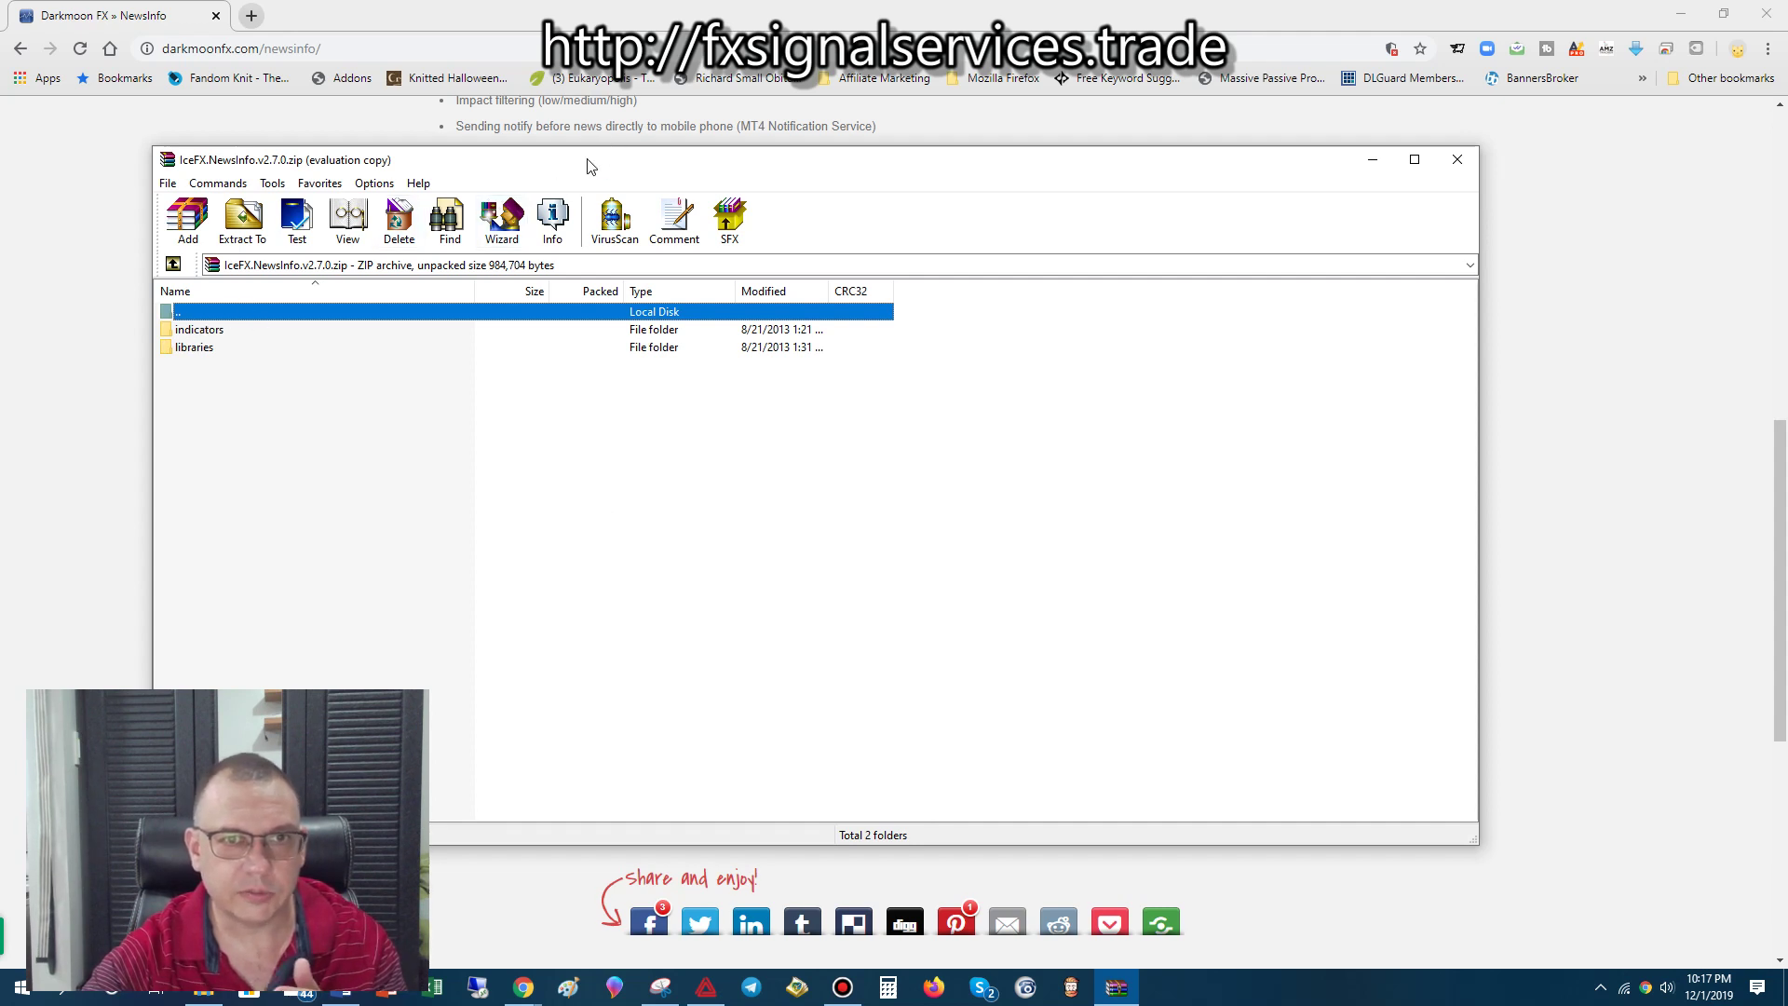
left_click_drag(587, 163, 810, 126)
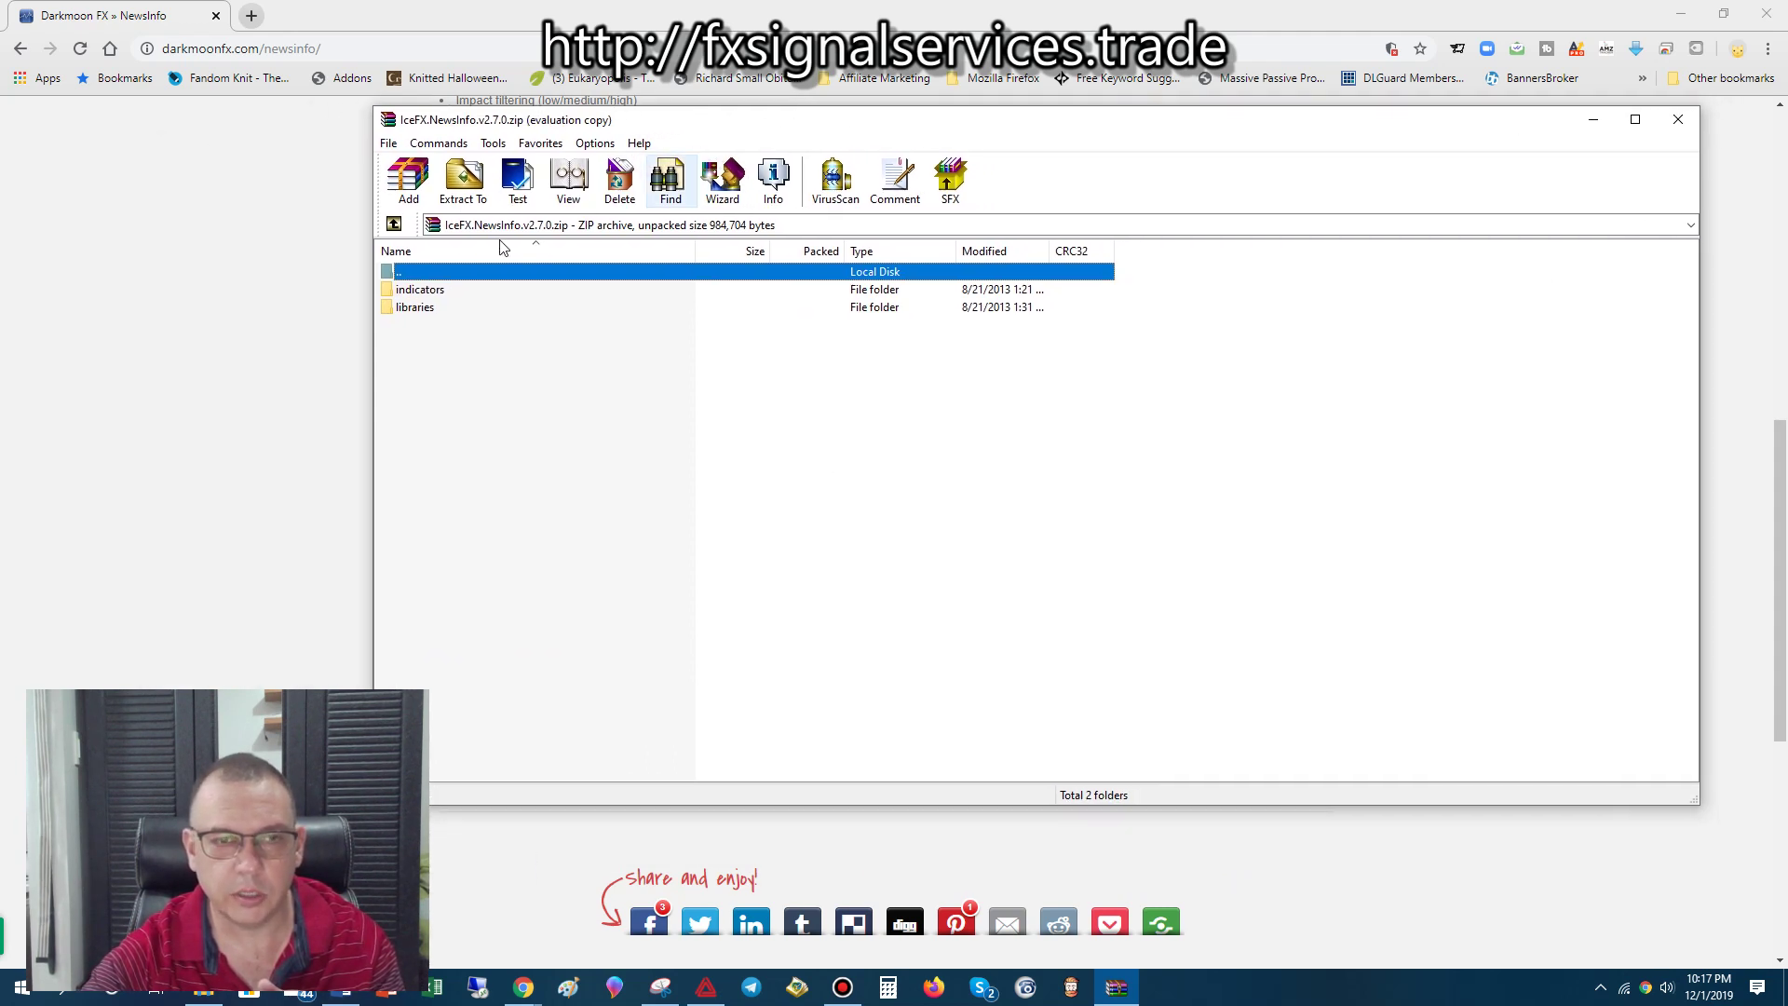
double_click(408, 294)
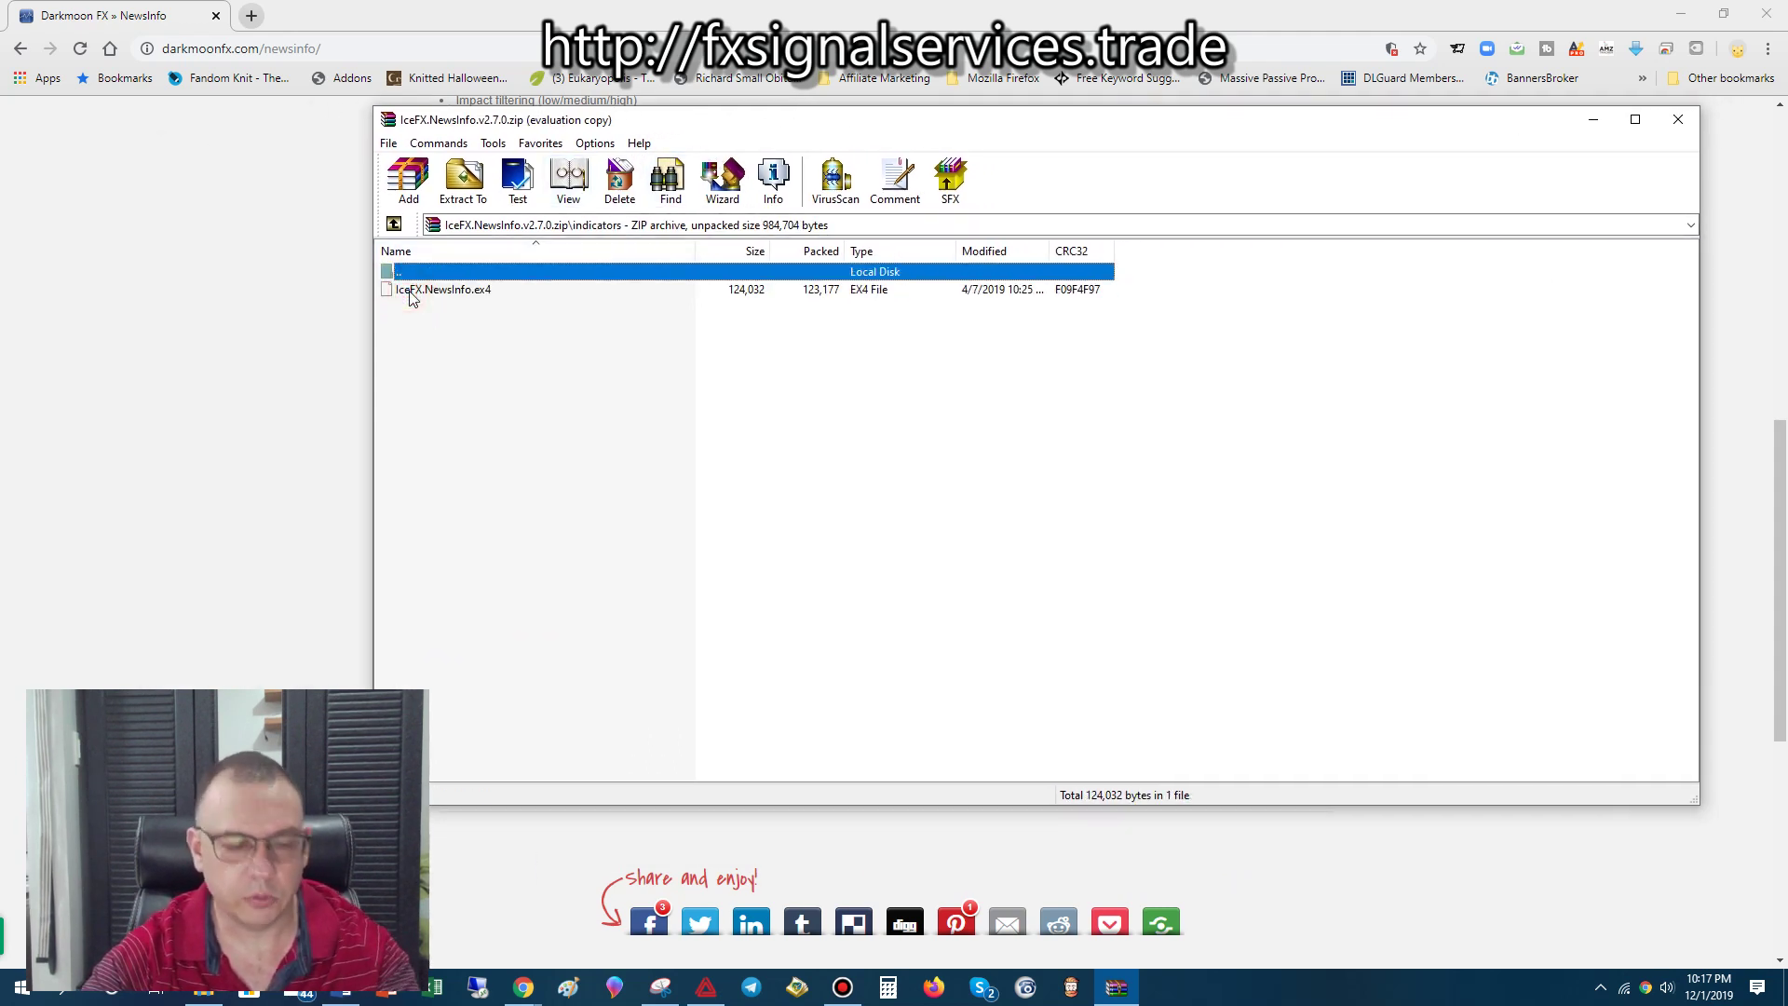
left_click(411, 293)
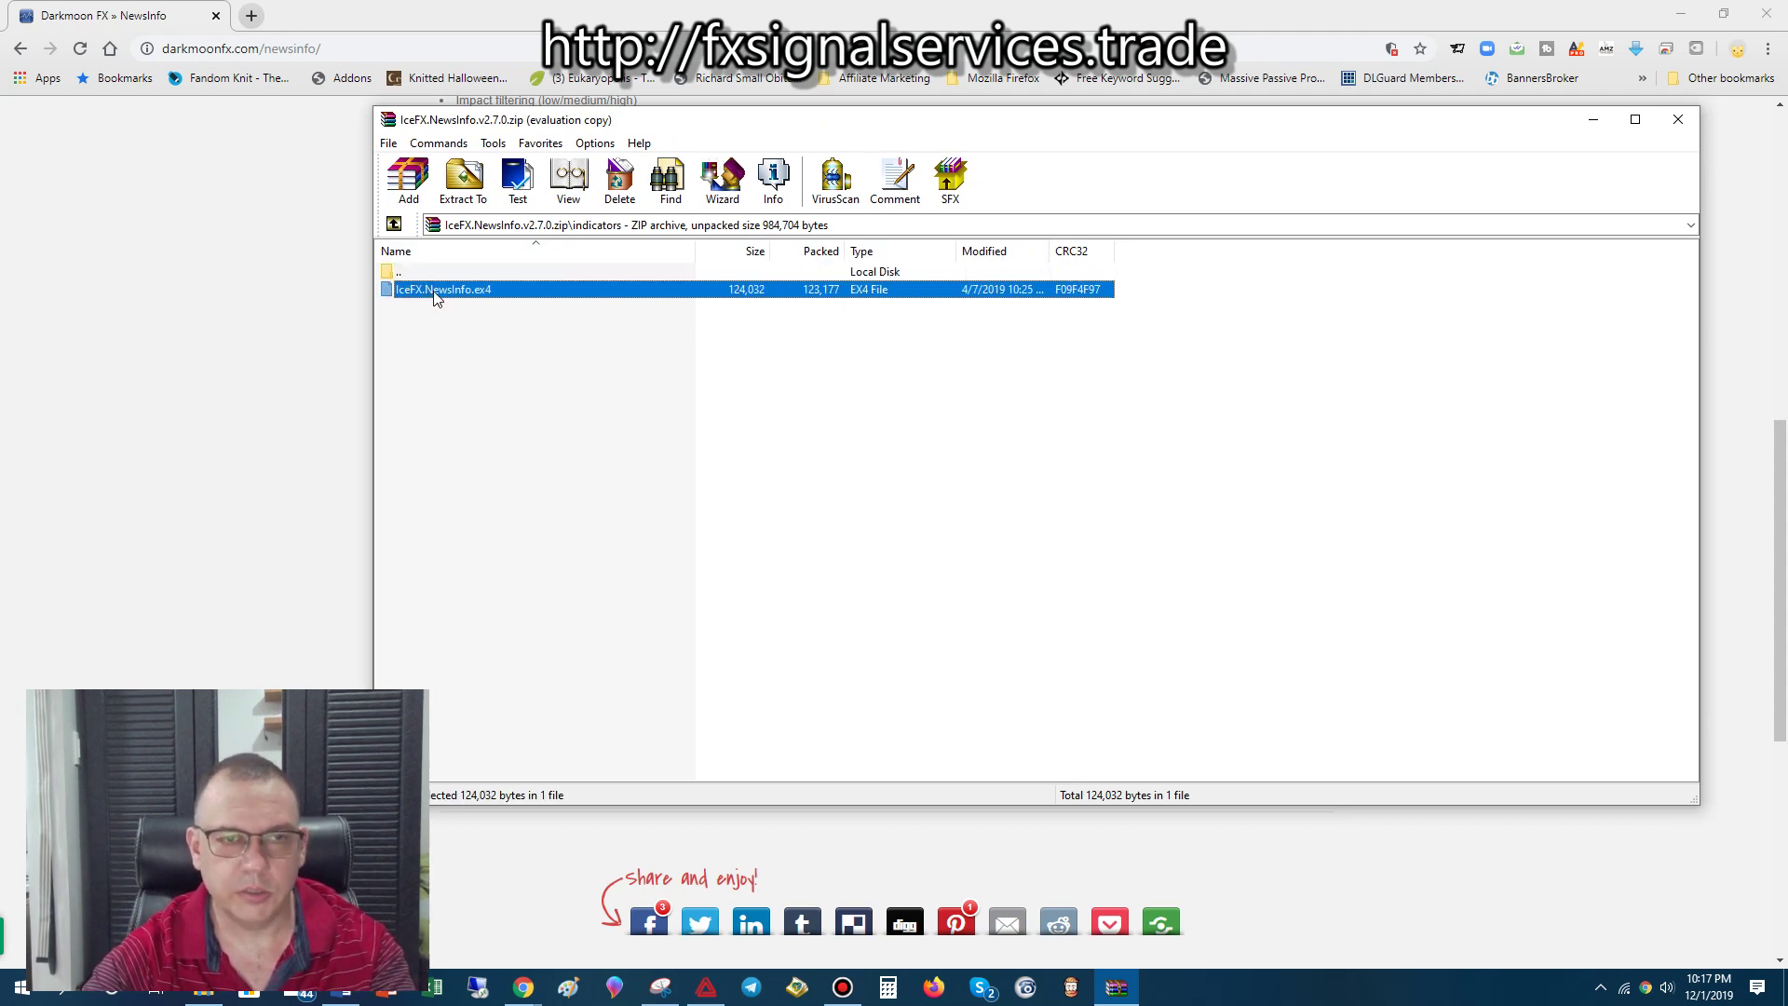
right_click(431, 296)
left_click(402, 314)
left_click(429, 290)
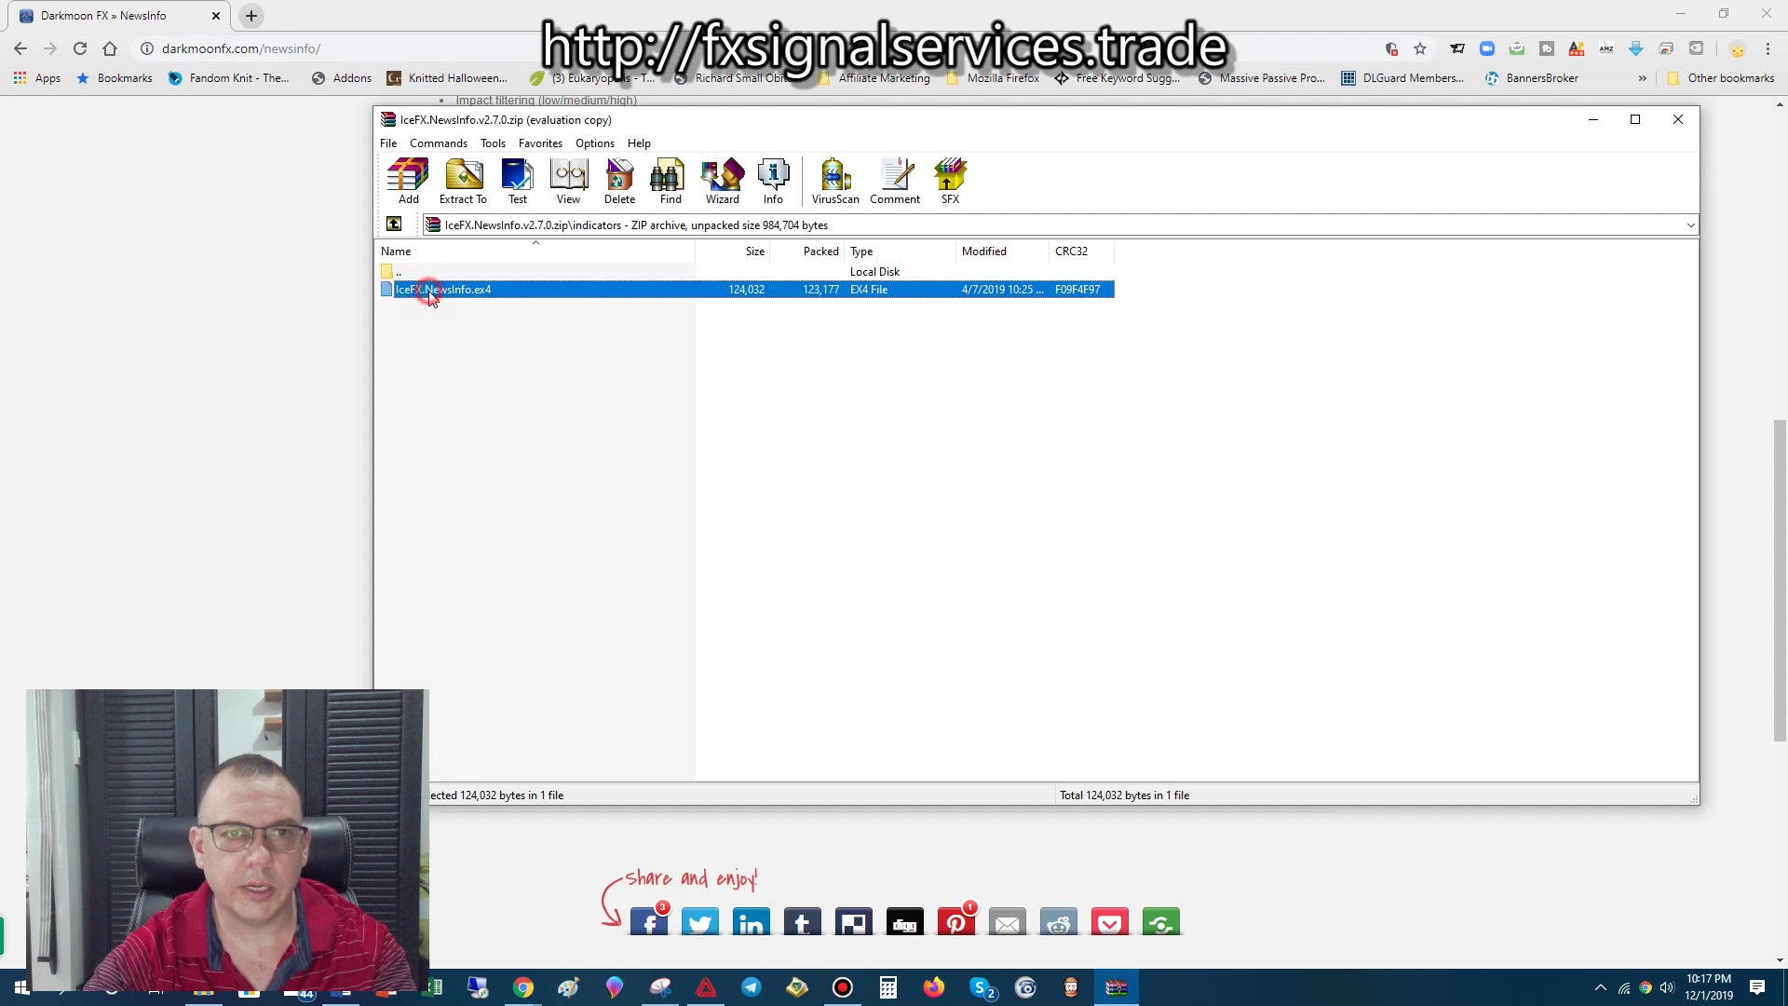
left_click(460, 191)
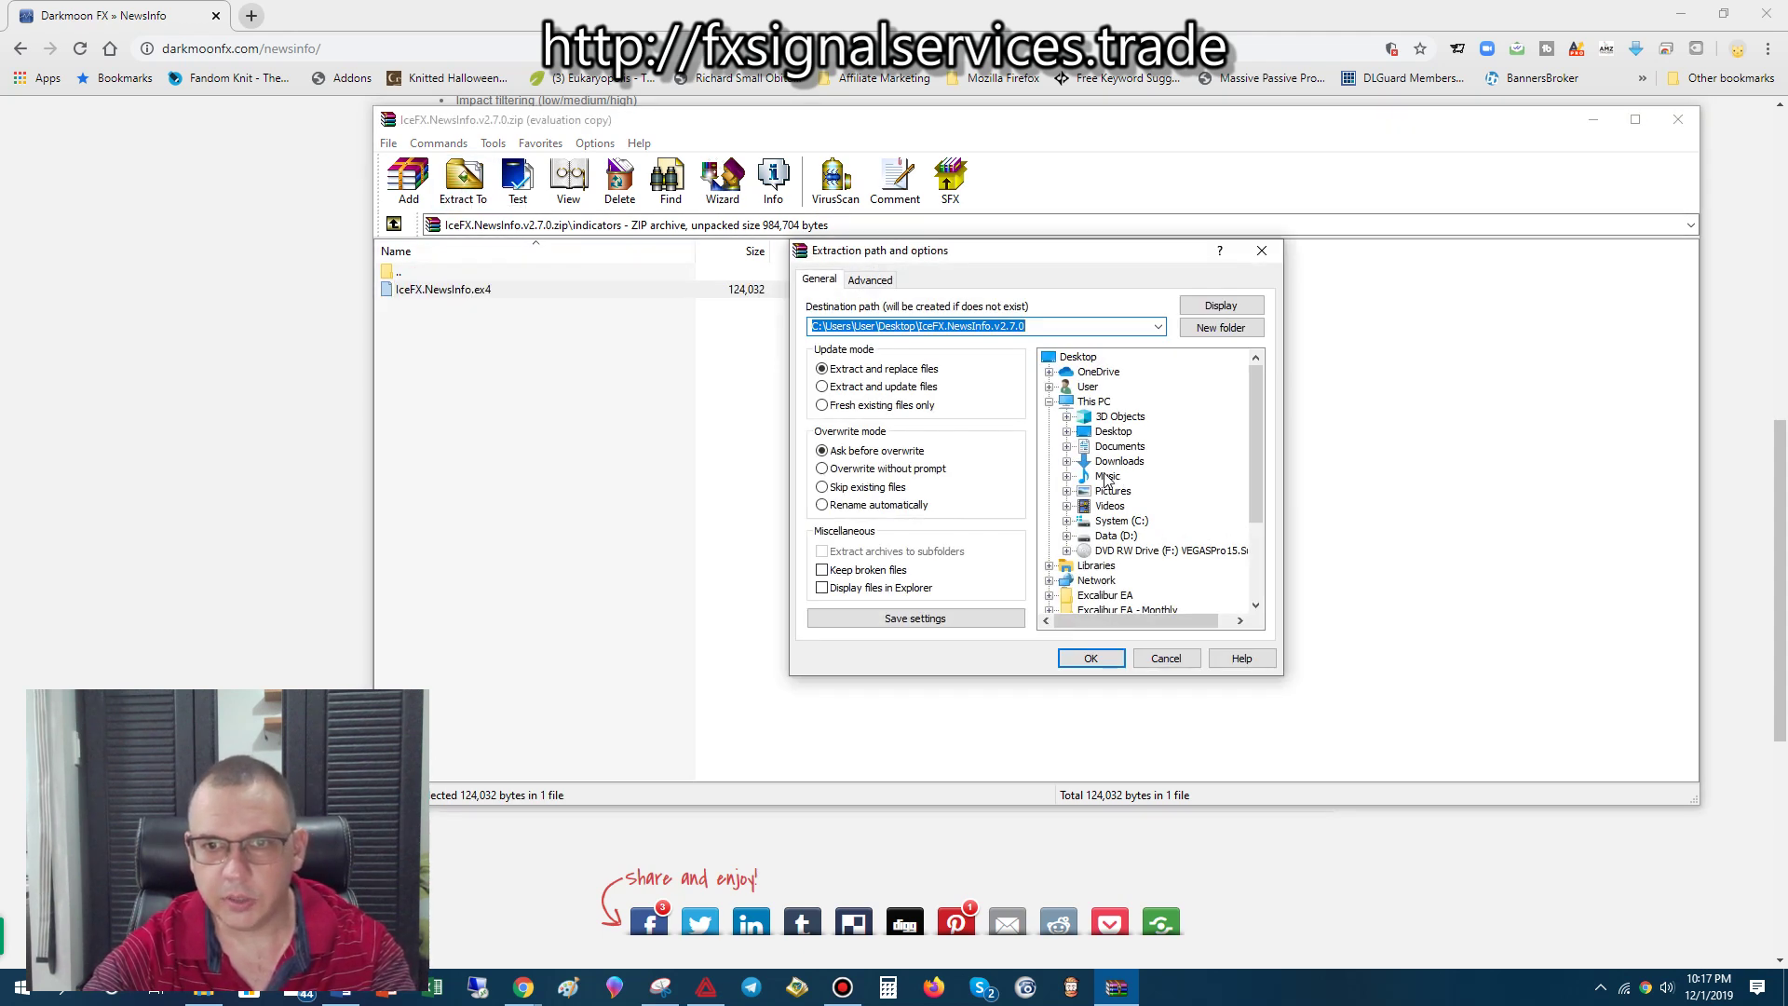
left_click(1067, 446)
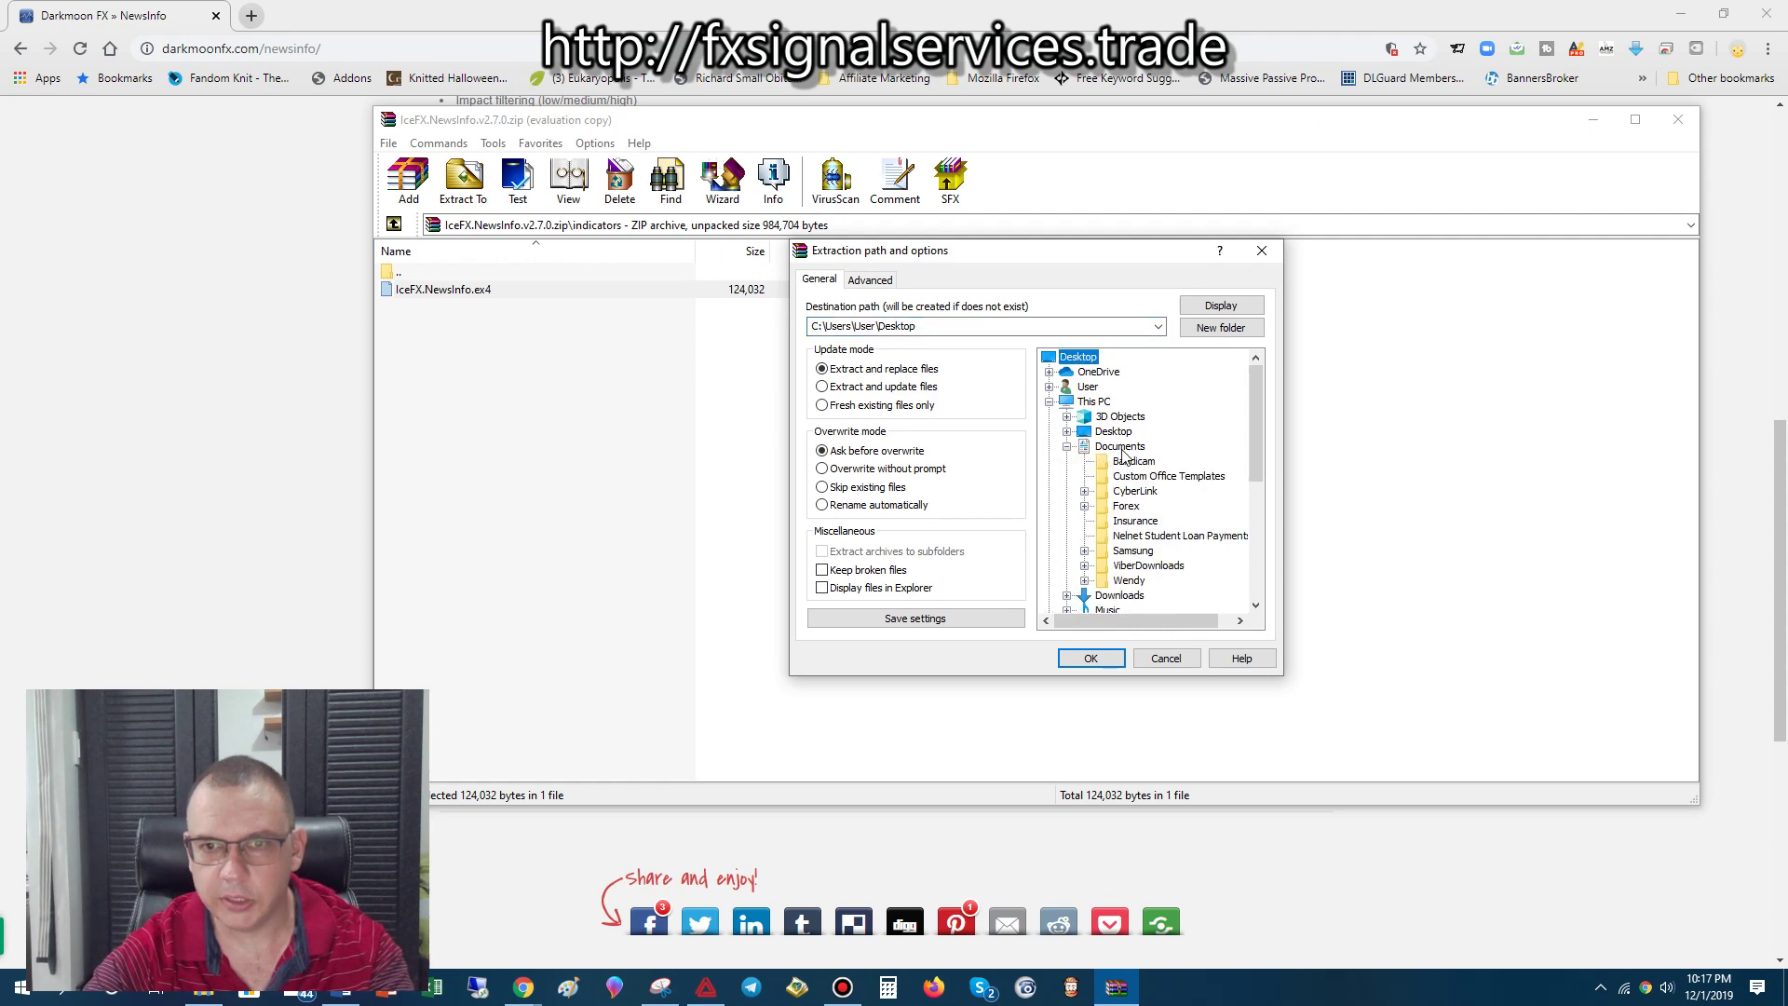
left_click(1127, 507)
left_click(1090, 658)
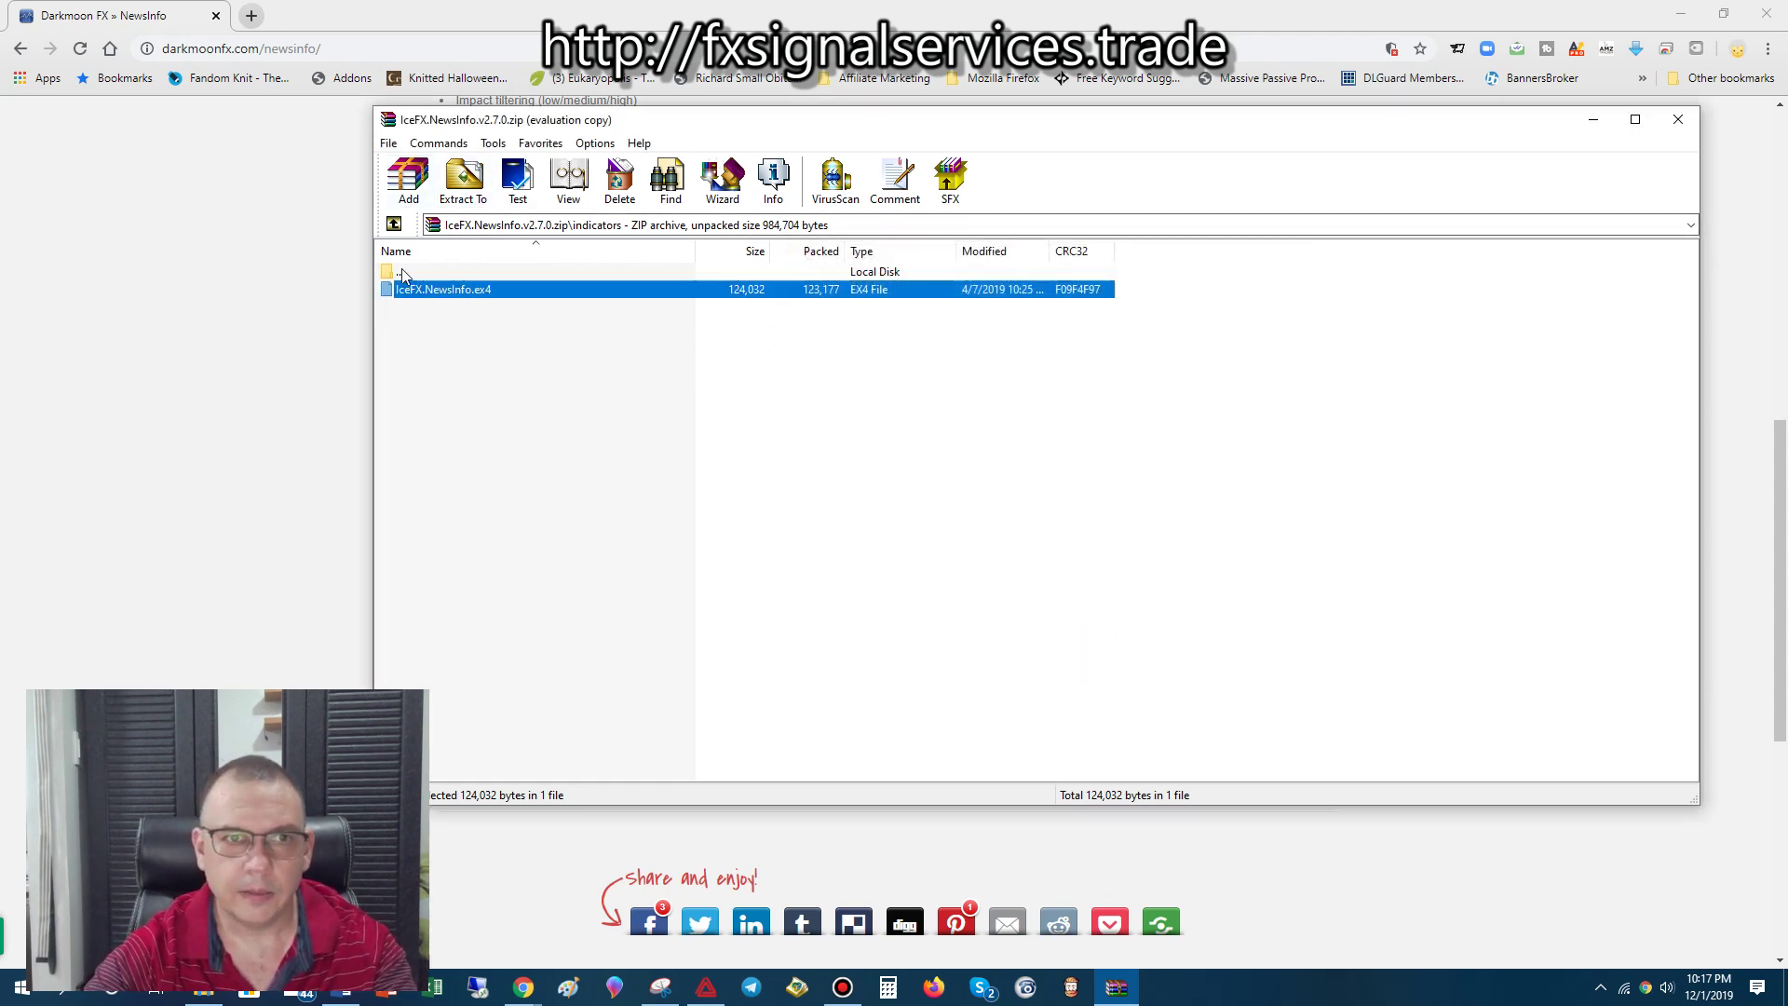
Extract IceFX.NewsInfo.dll from the libraries folder into Documents\Forex, then close WinRAR
double_click(401, 270)
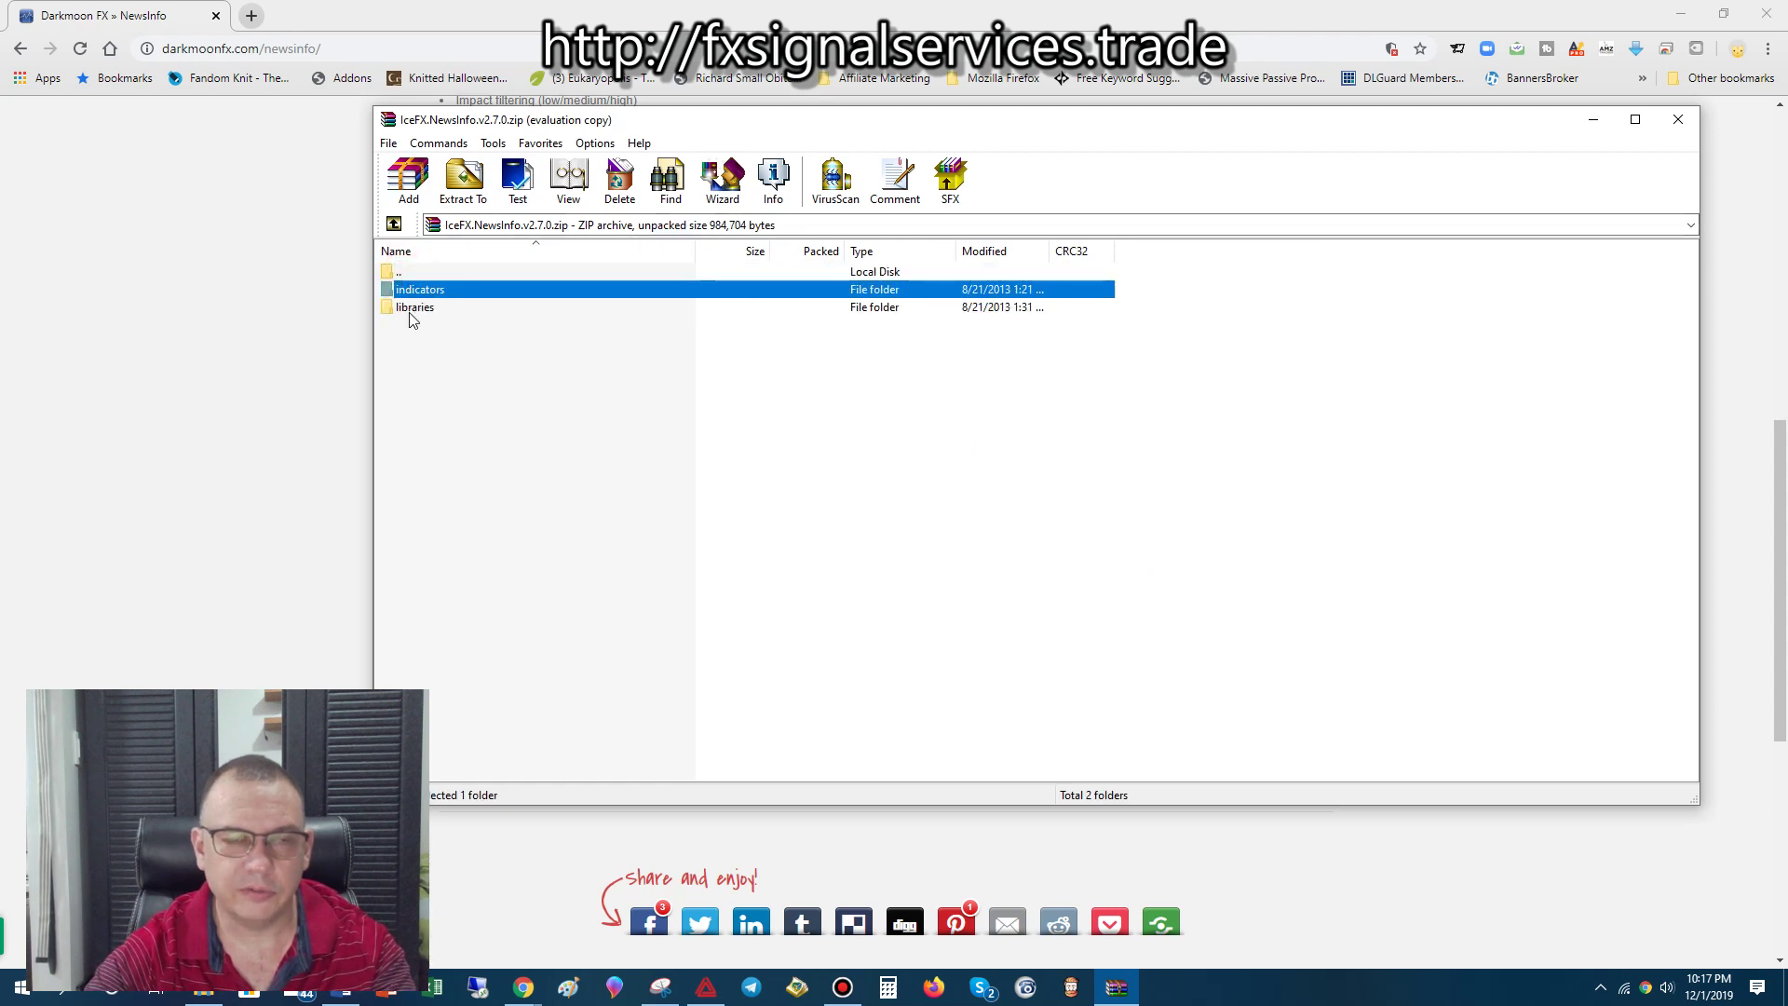
double_click(409, 311)
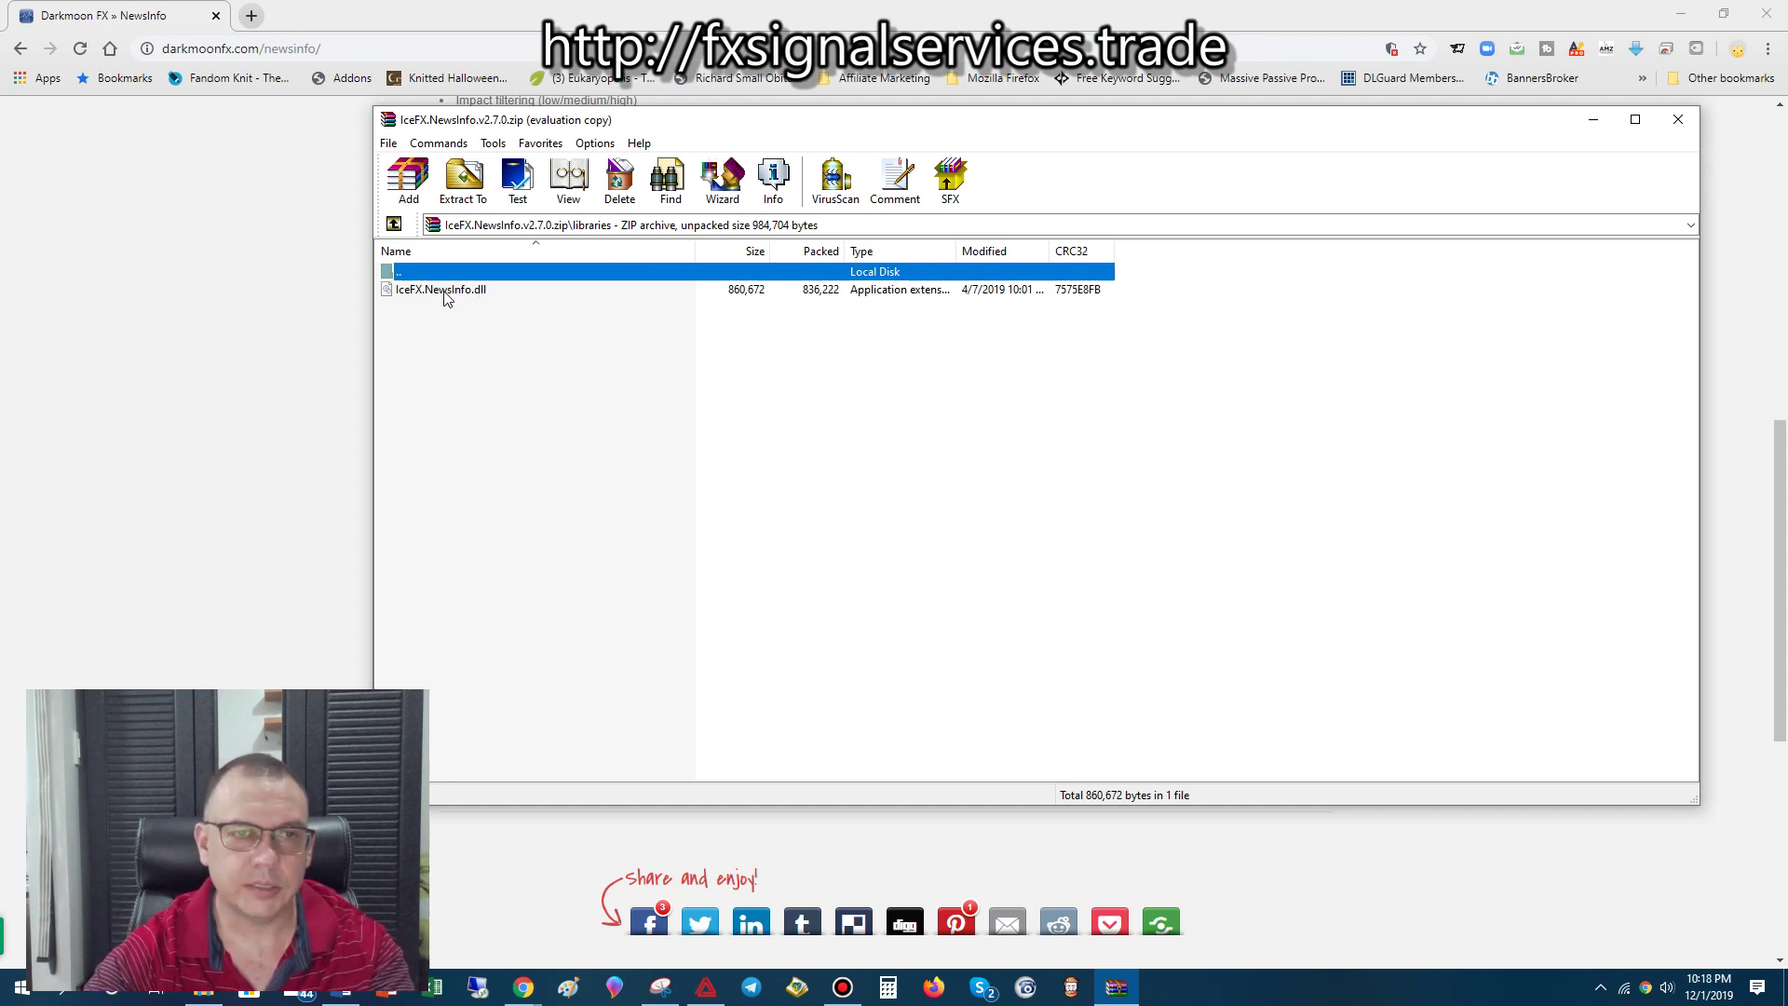
left_click(445, 294)
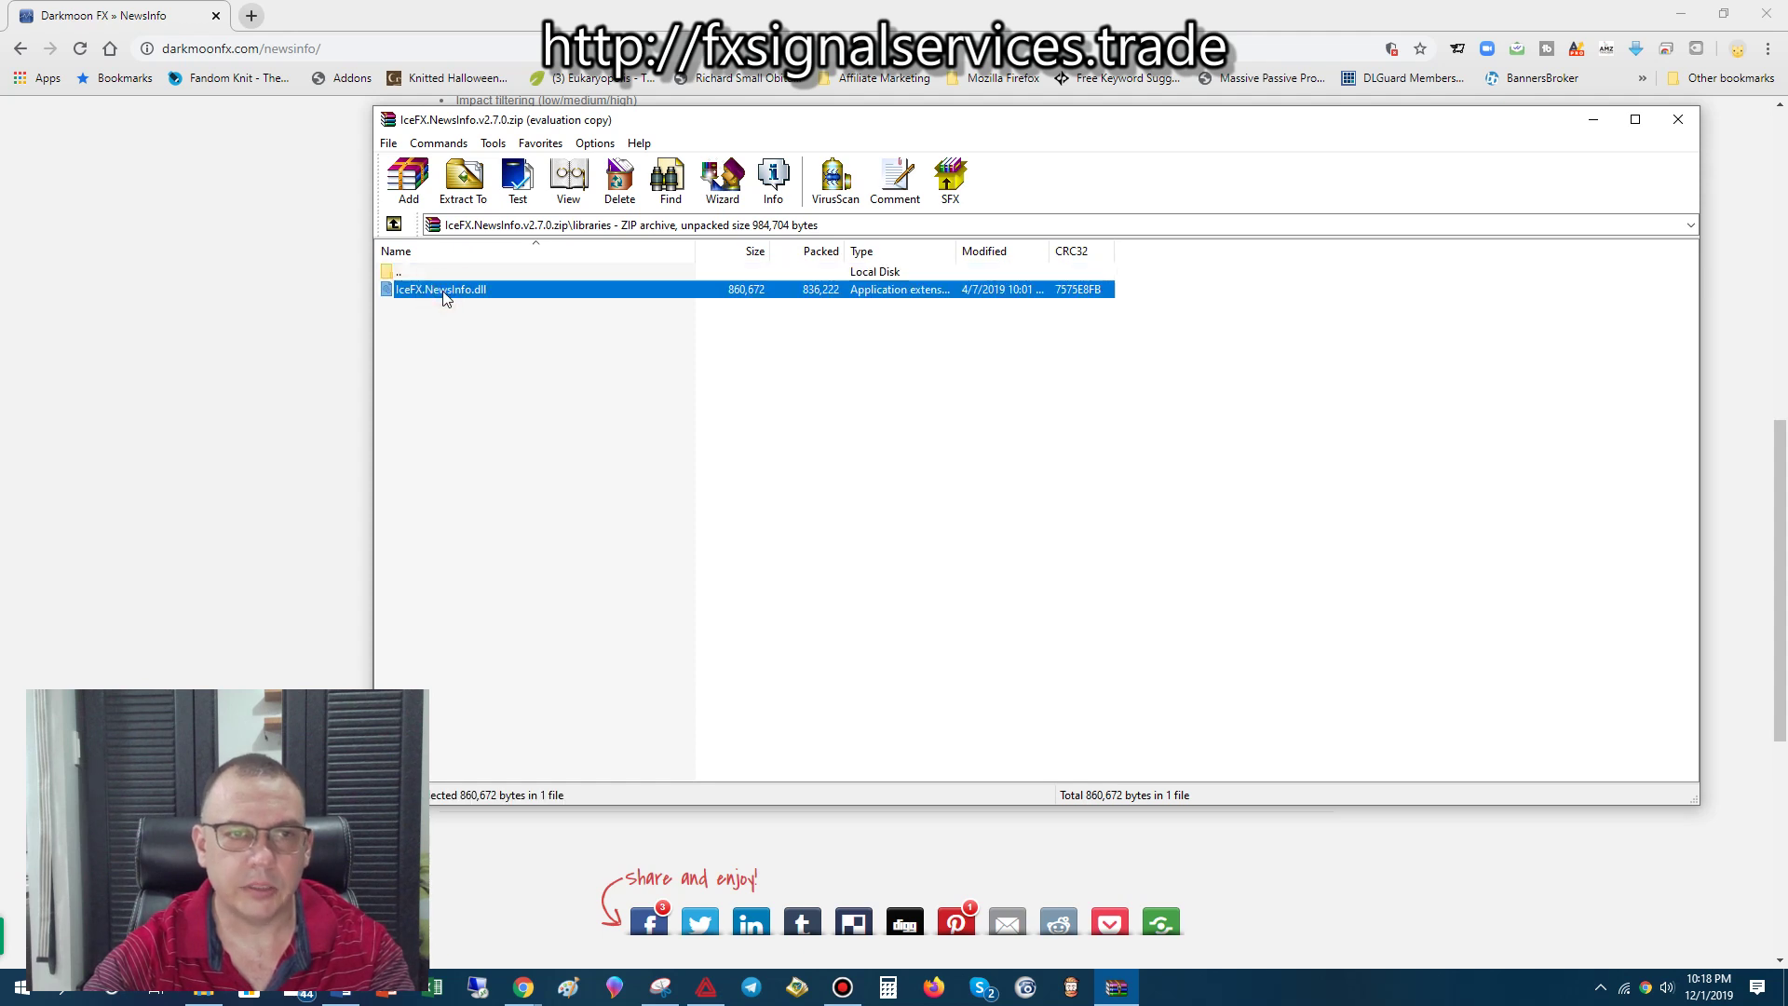
right_click(443, 291)
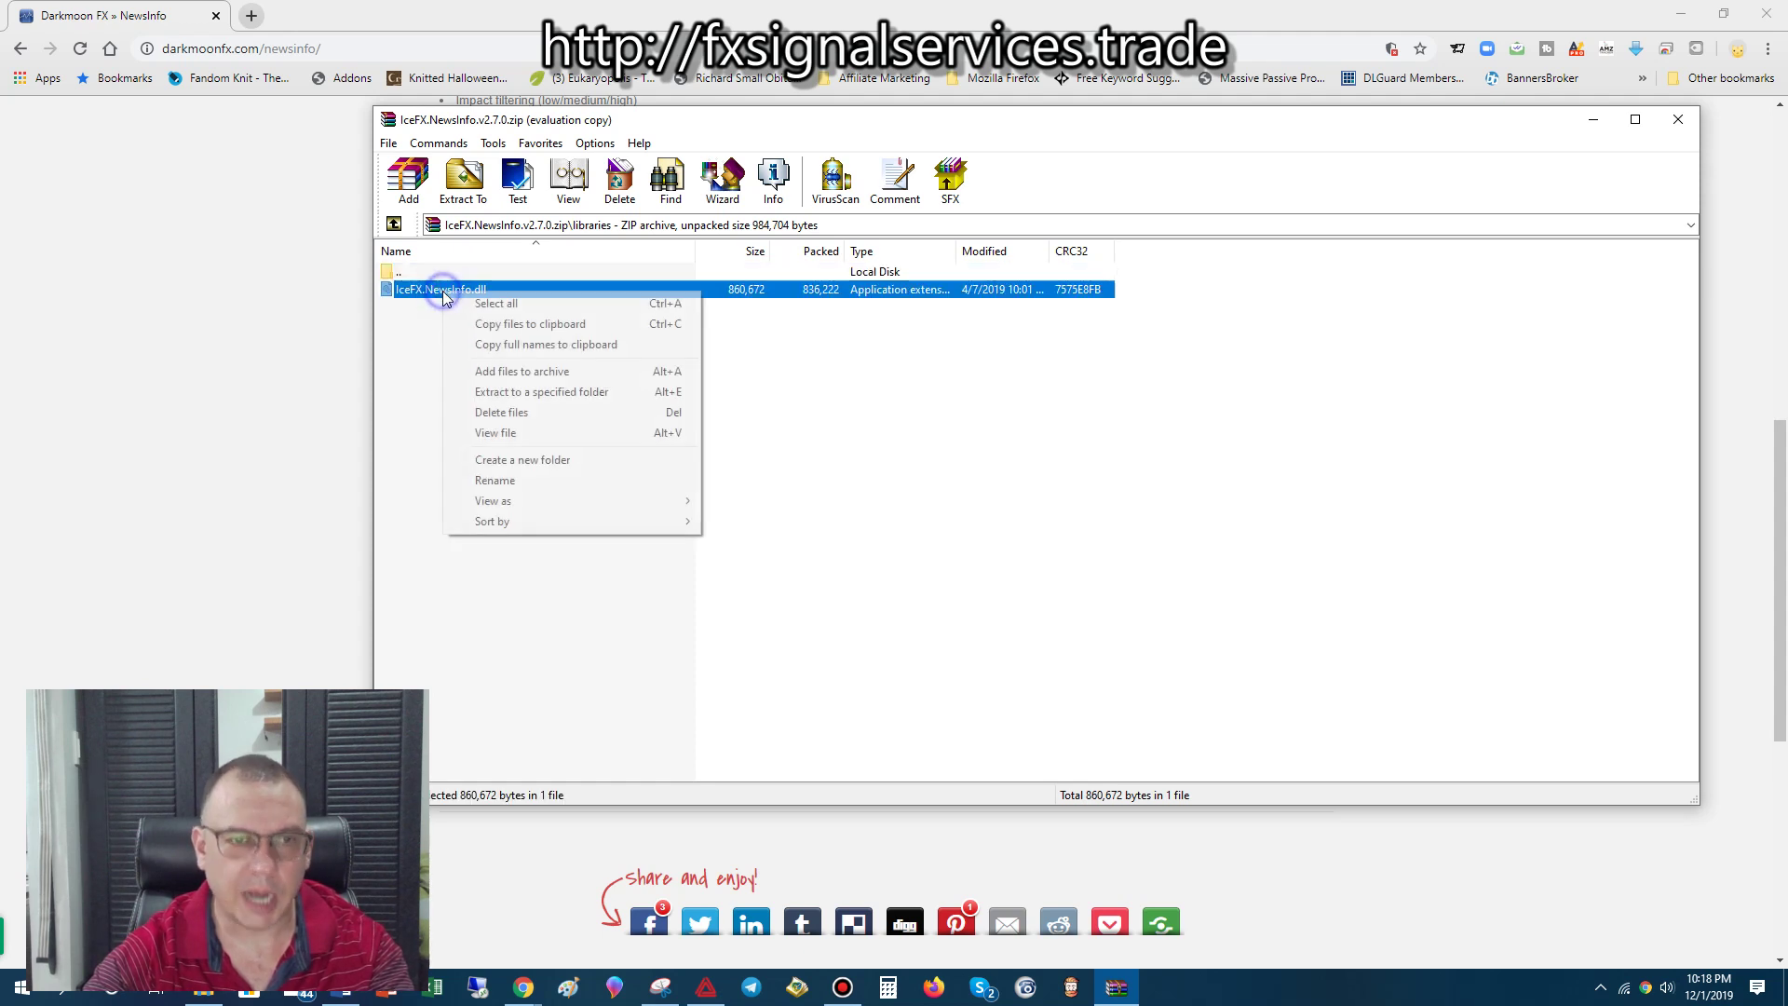
left_click(470, 186)
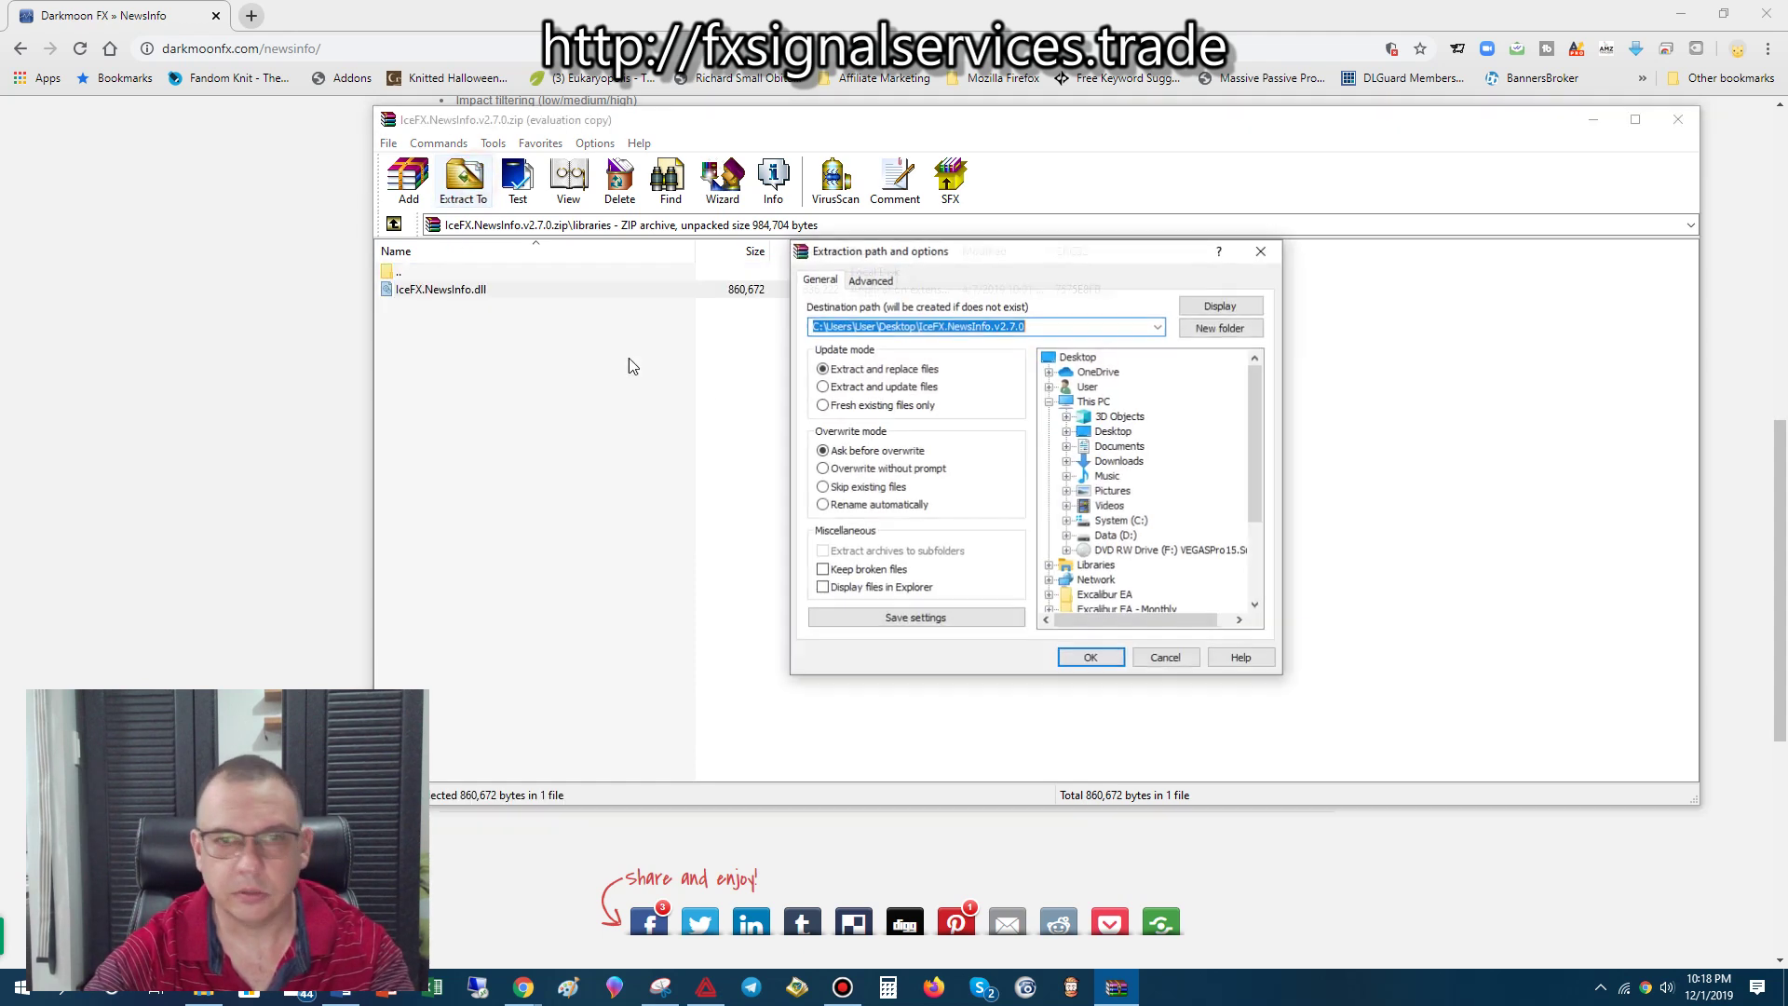
left_click(1068, 446)
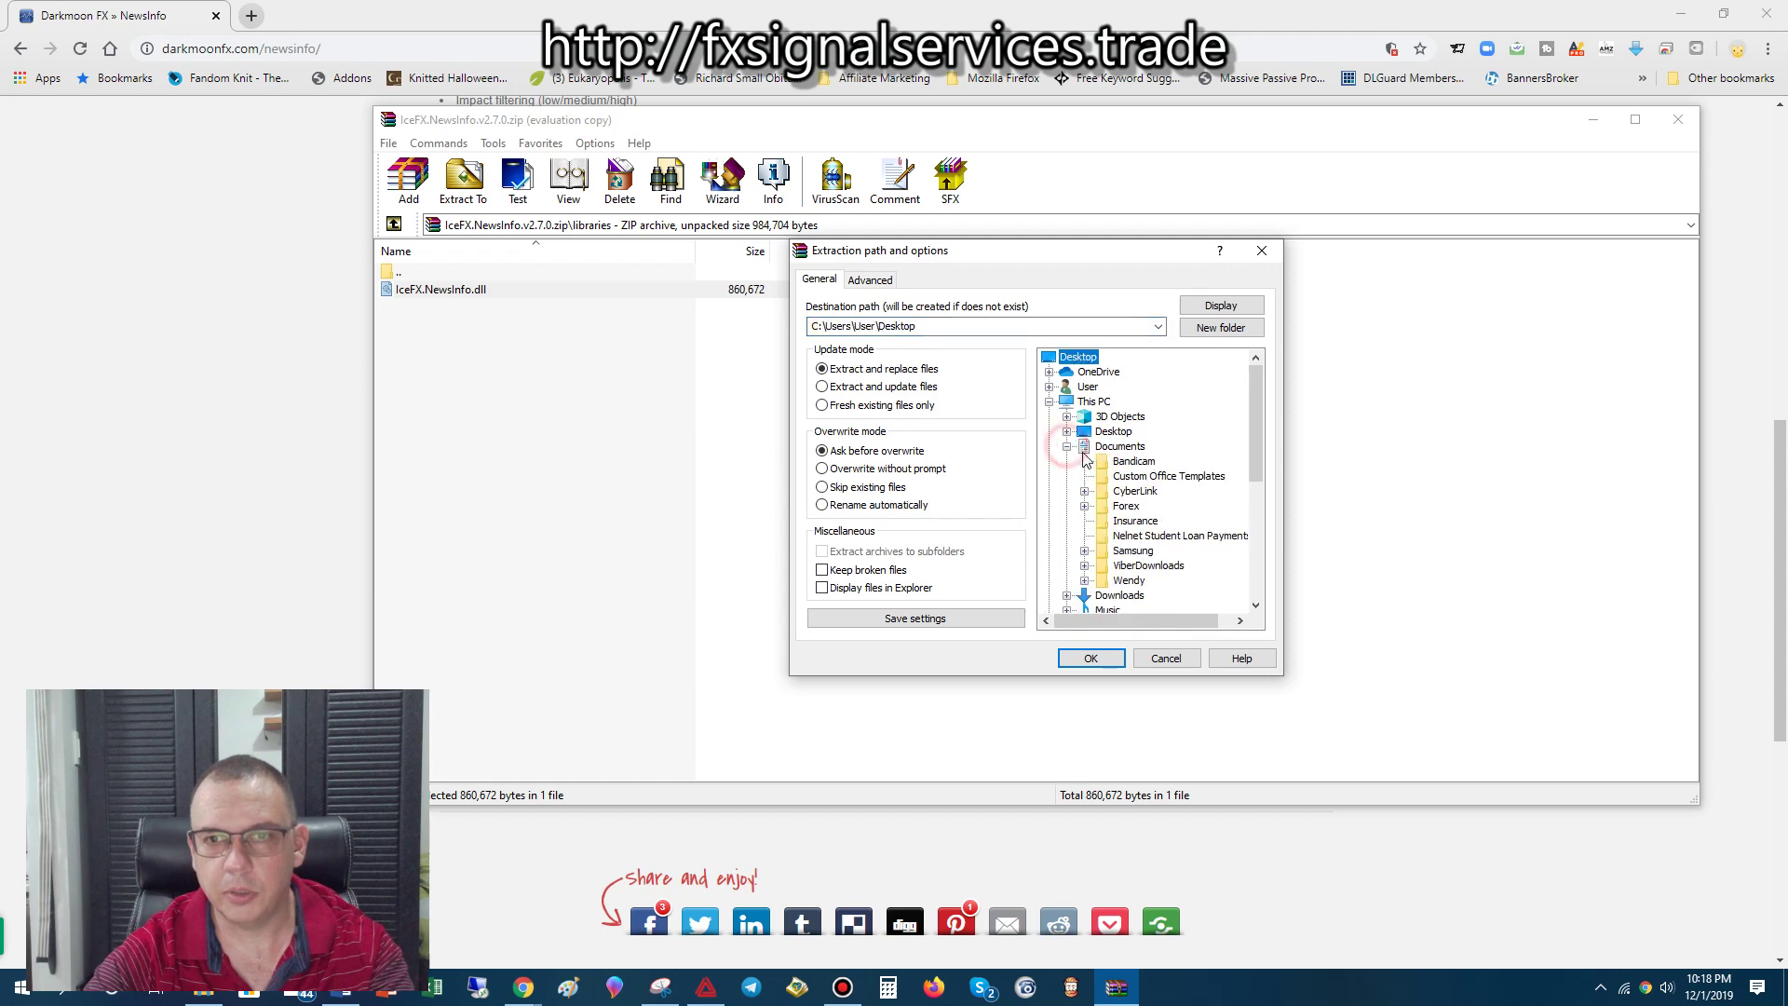
left_click(1125, 506)
left_click(1088, 654)
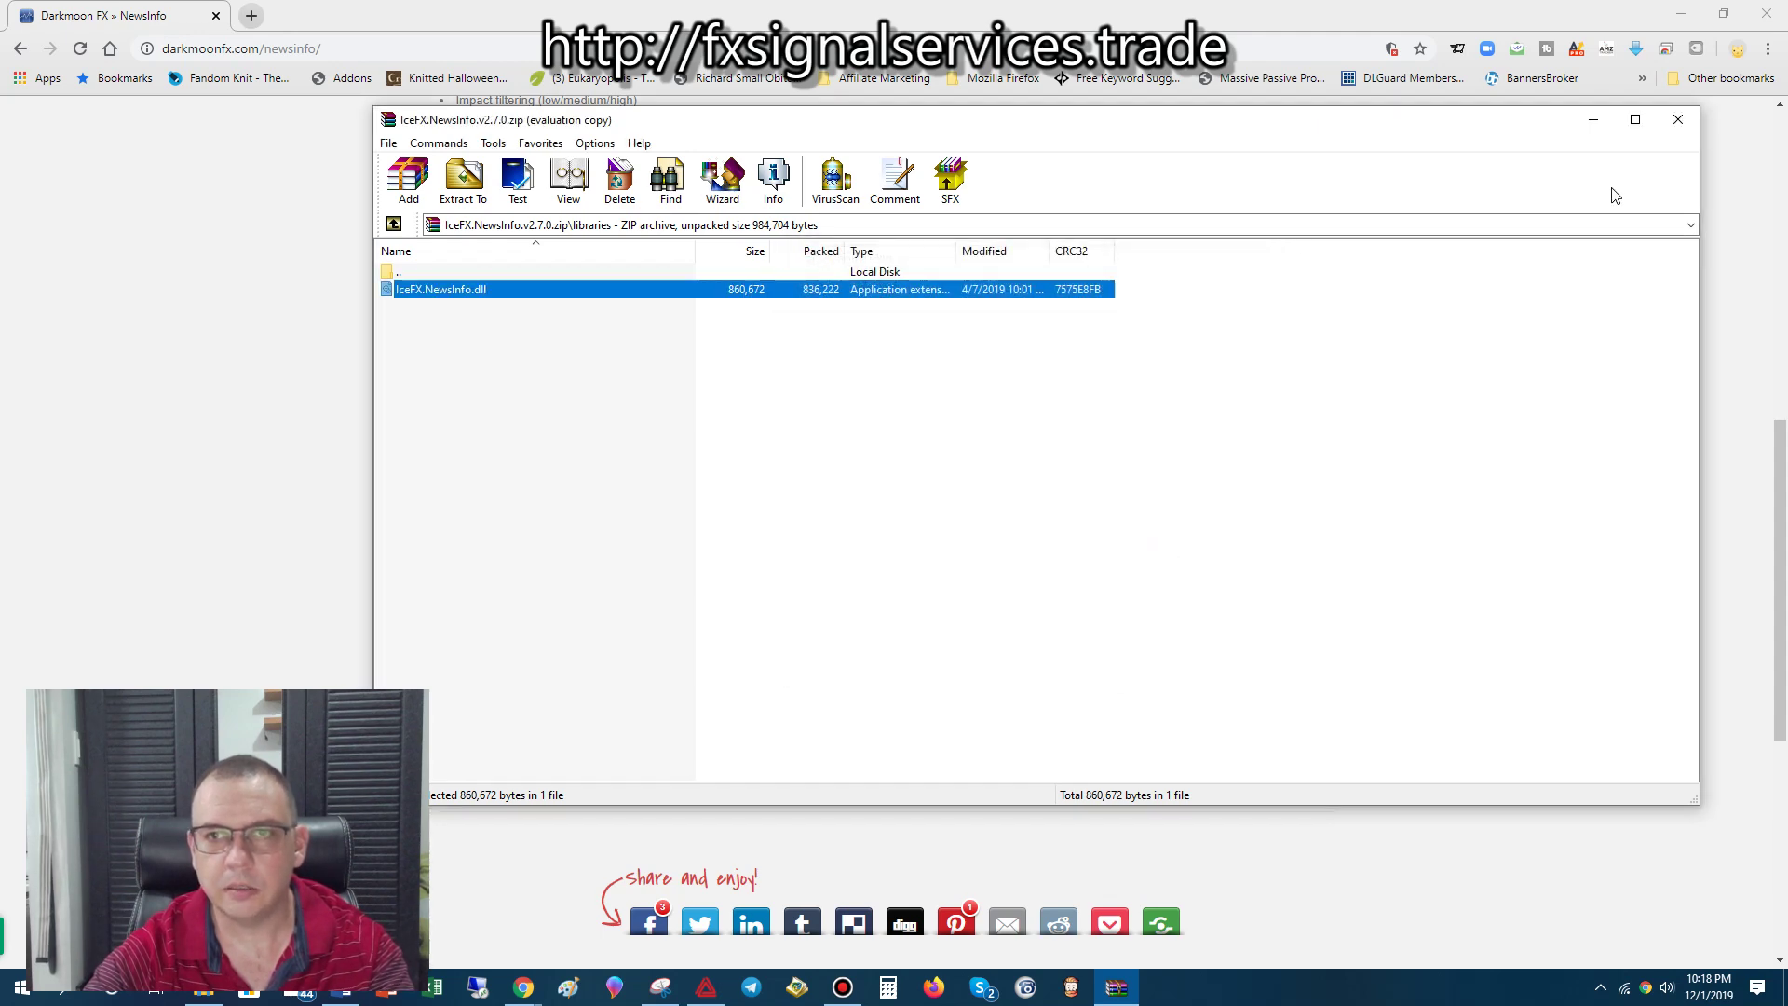
left_click(1678, 129)
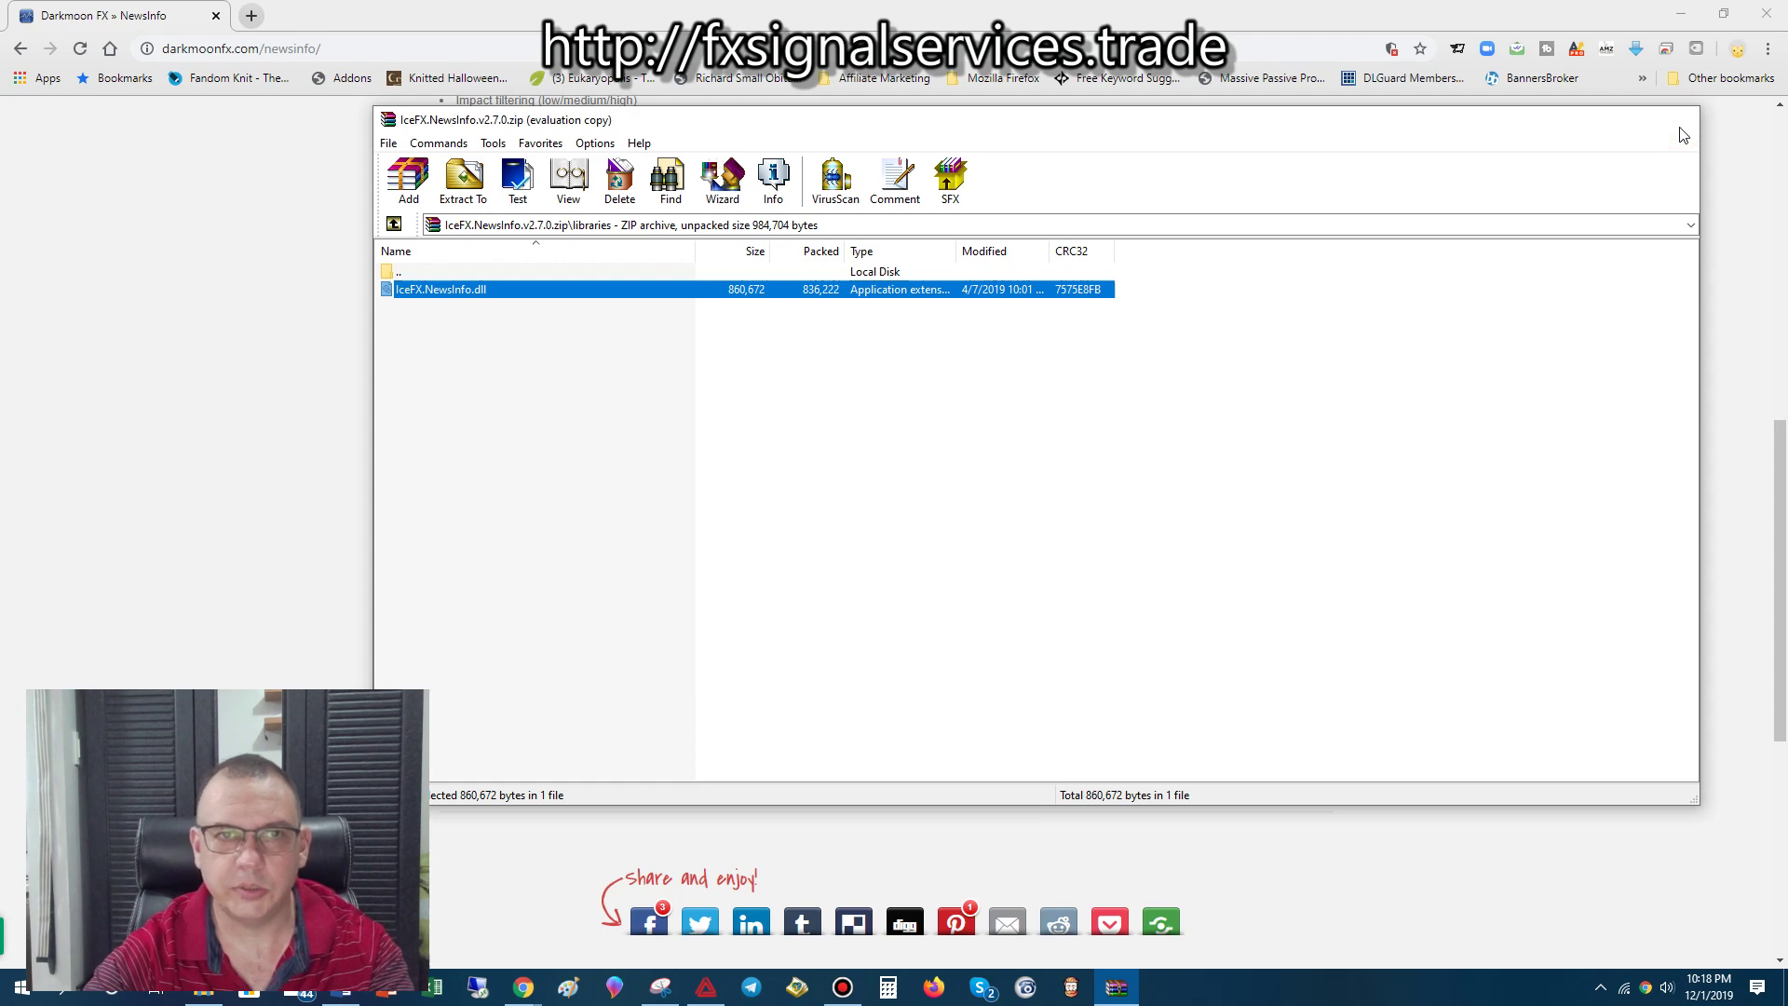
Switch back to MetaTrader 4 and open its File menu to reach the data folder
scroll(880, 447, "up", 2)
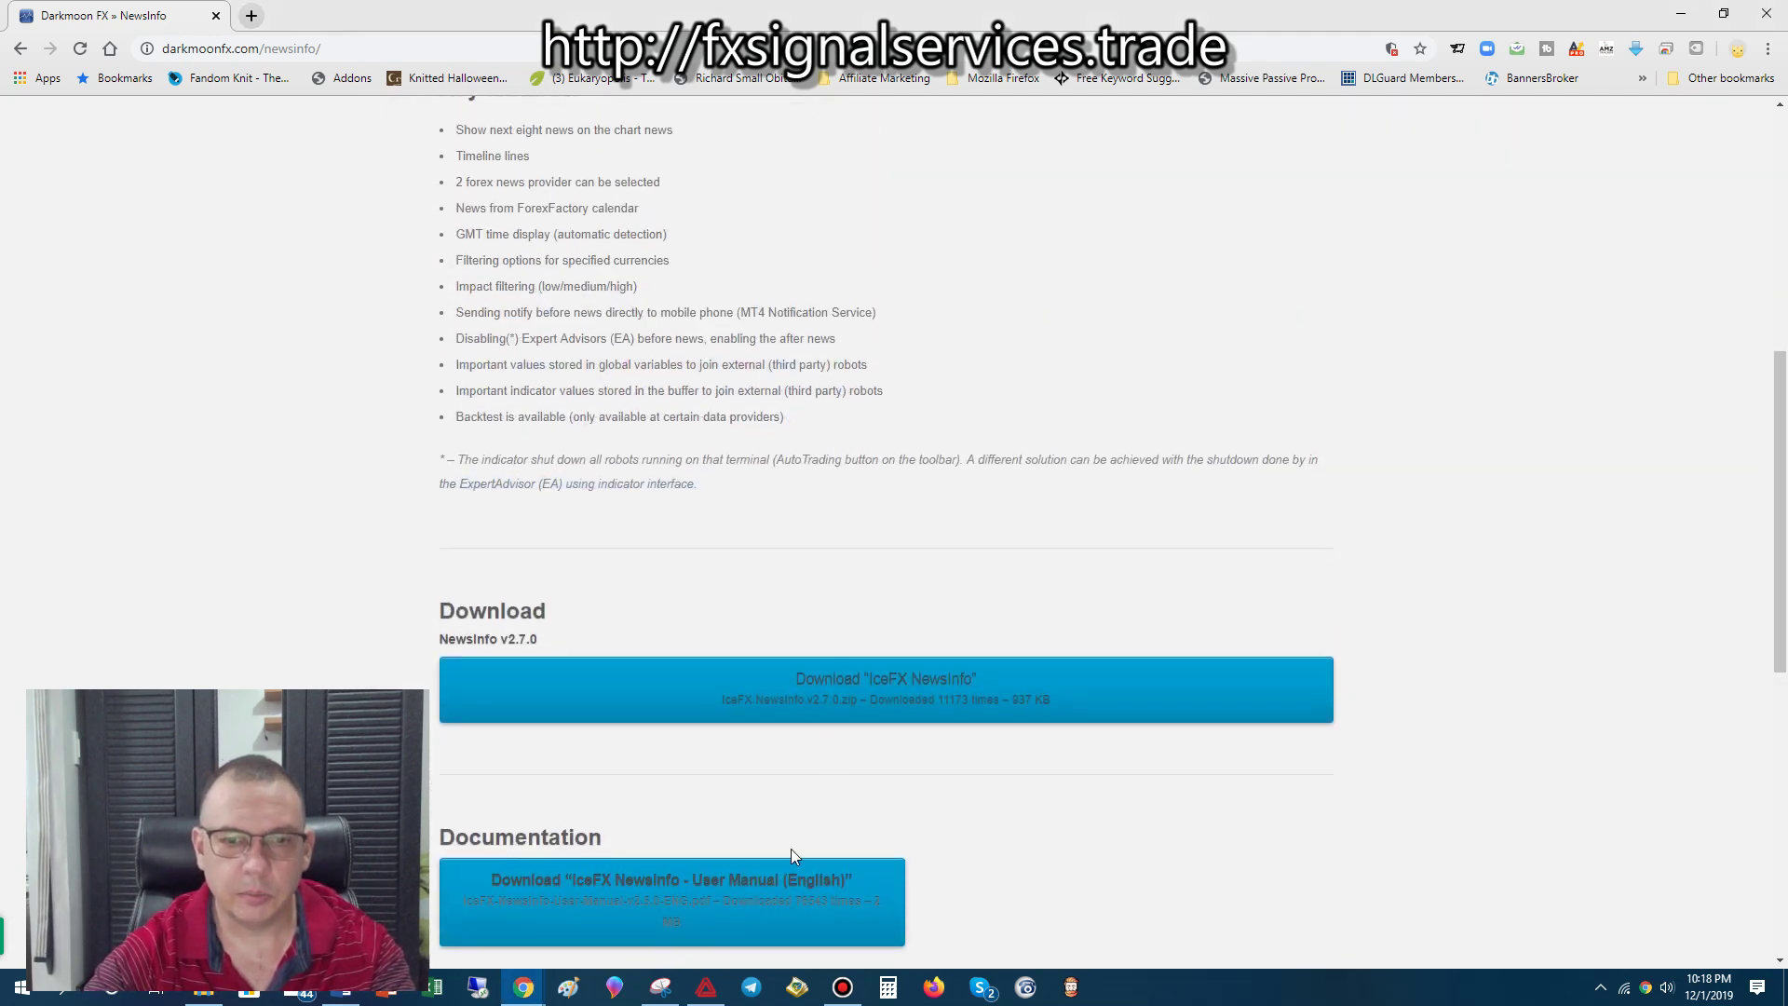
left_click(706, 987)
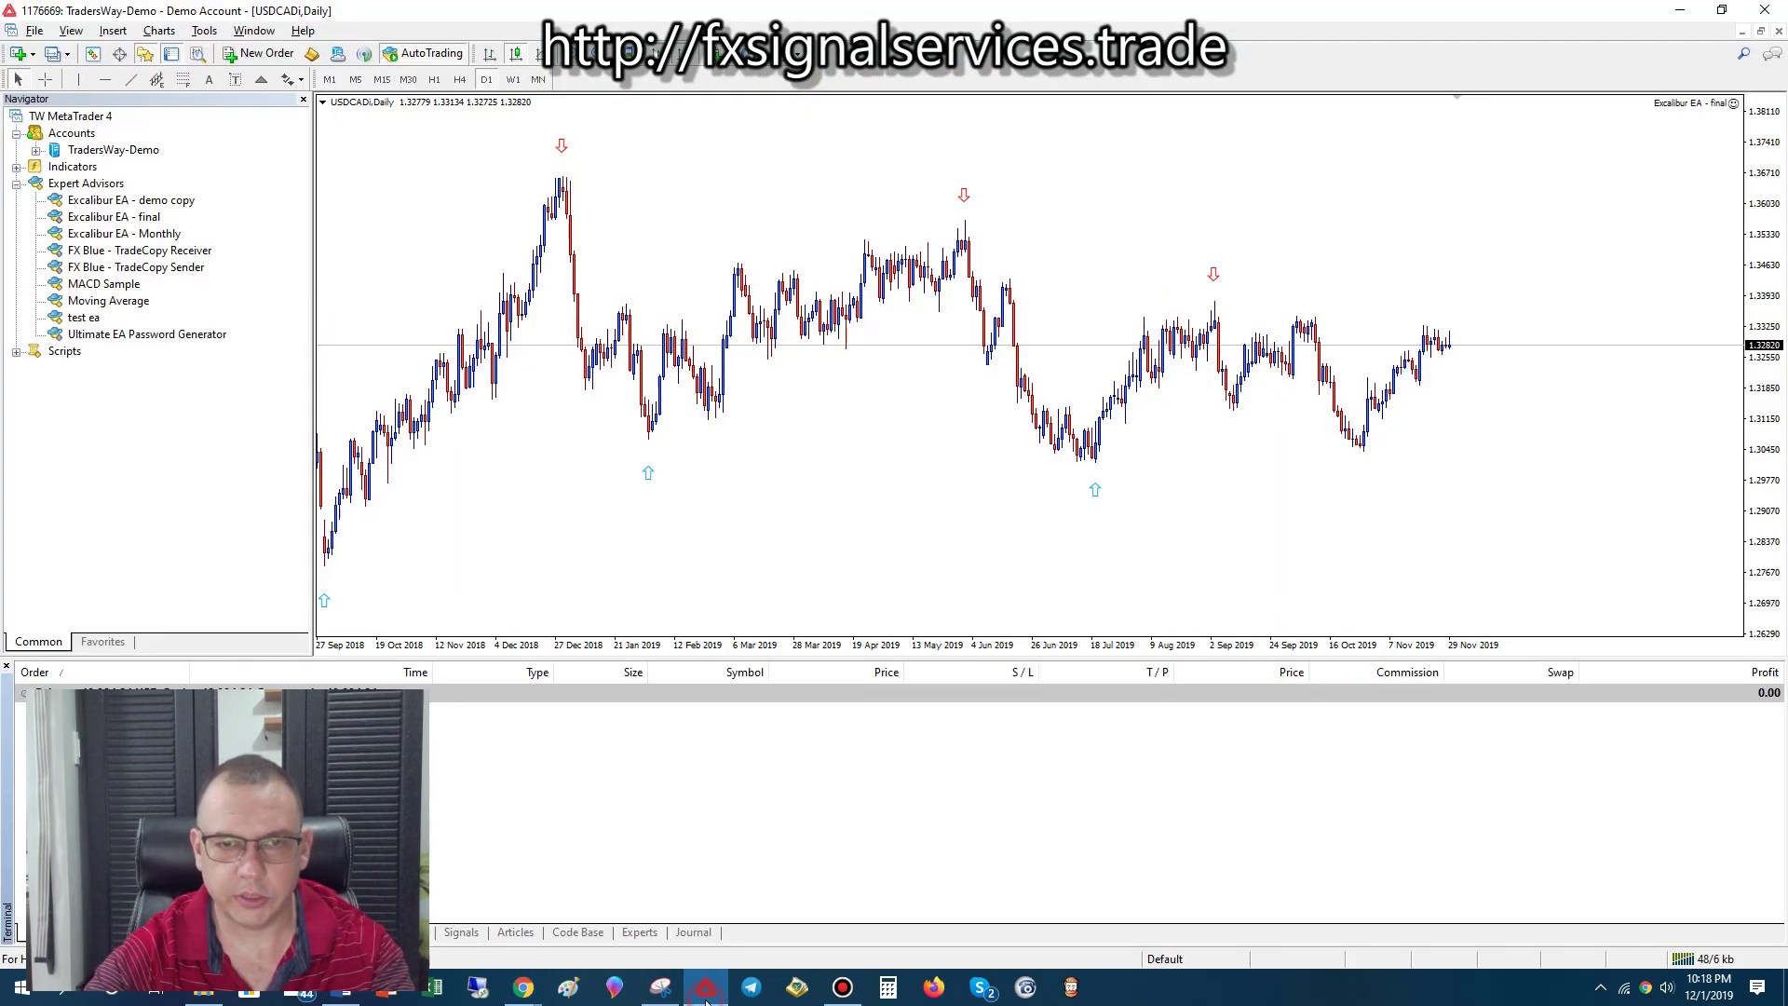
left_click(36, 34)
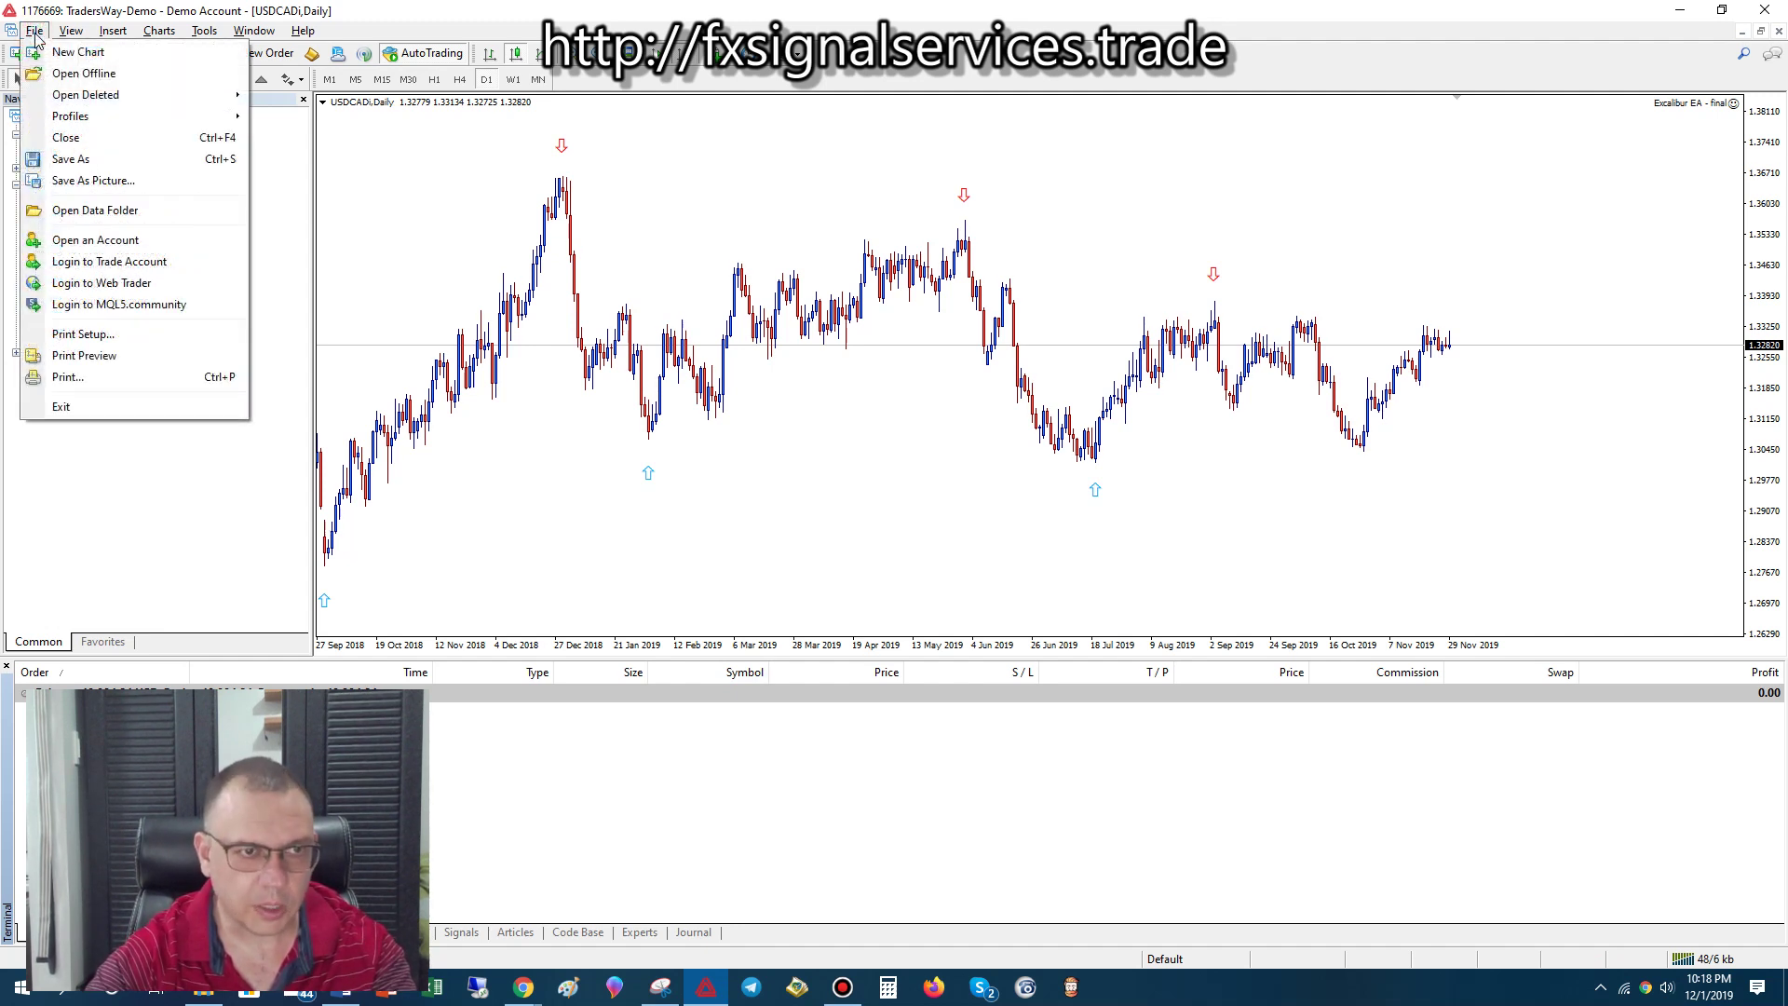
Open Documents\Forex and copy IceFX.NewsInfo.ex4 and IceFX.NewsInfo.dll
left_click(83, 212)
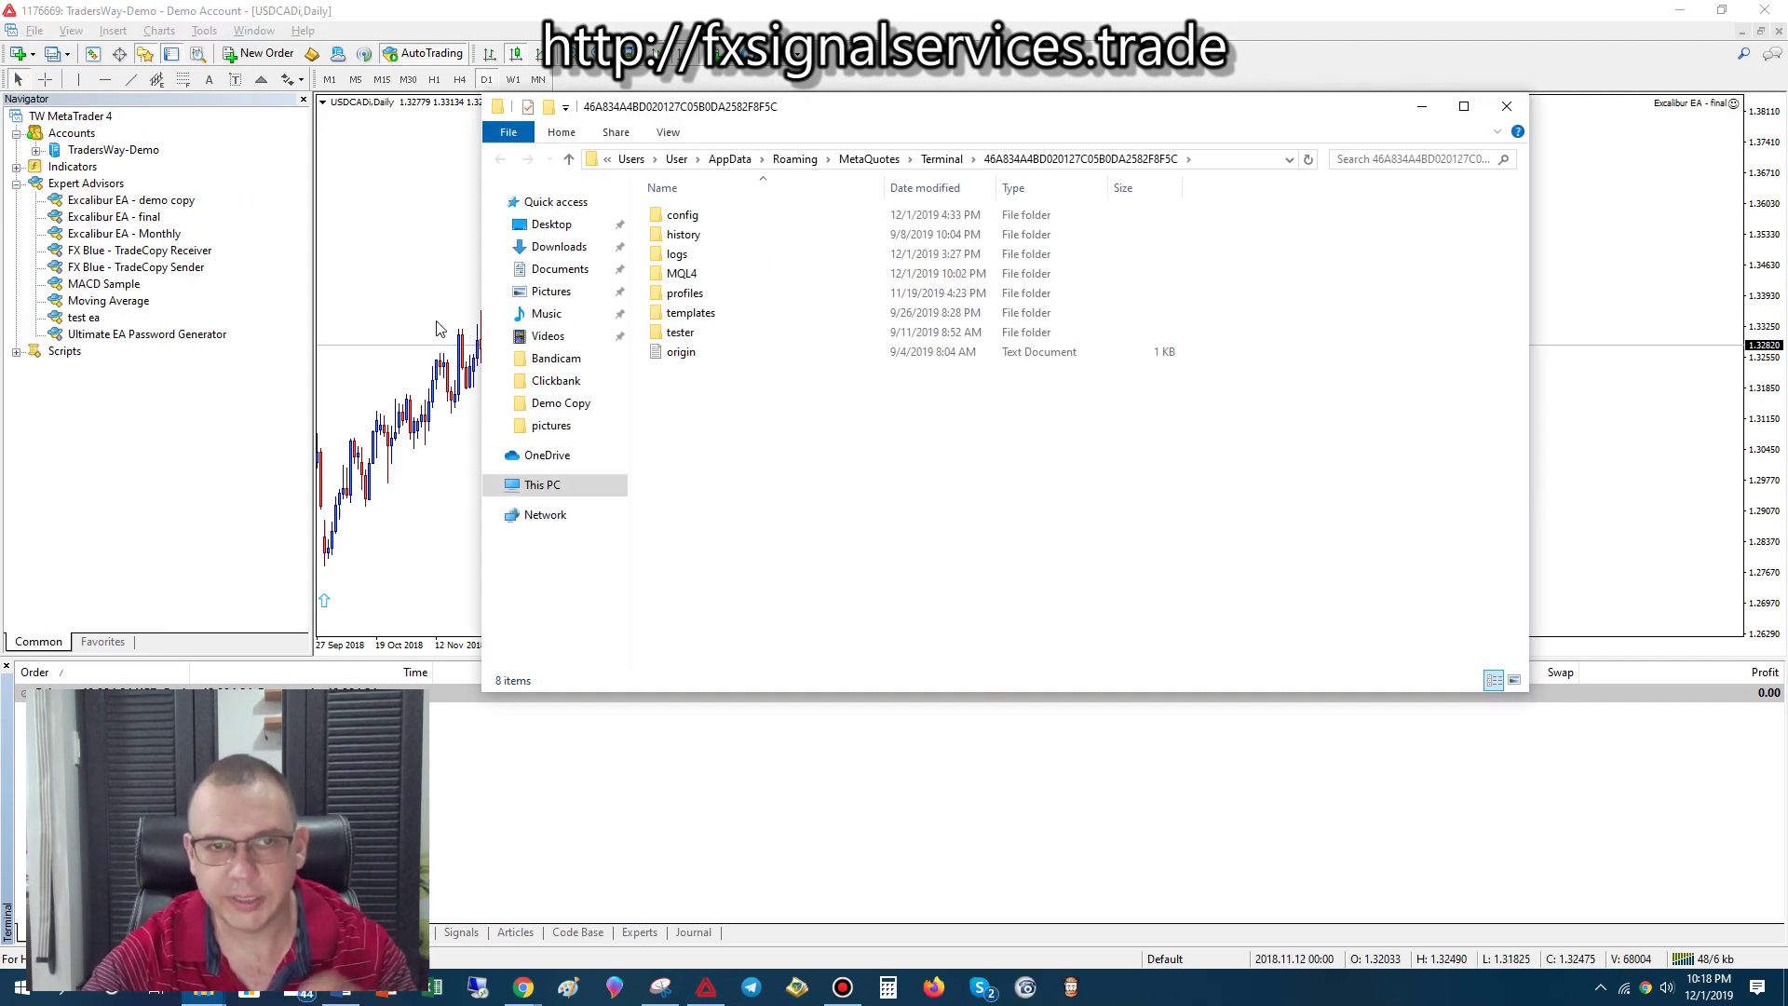
left_click(545, 269)
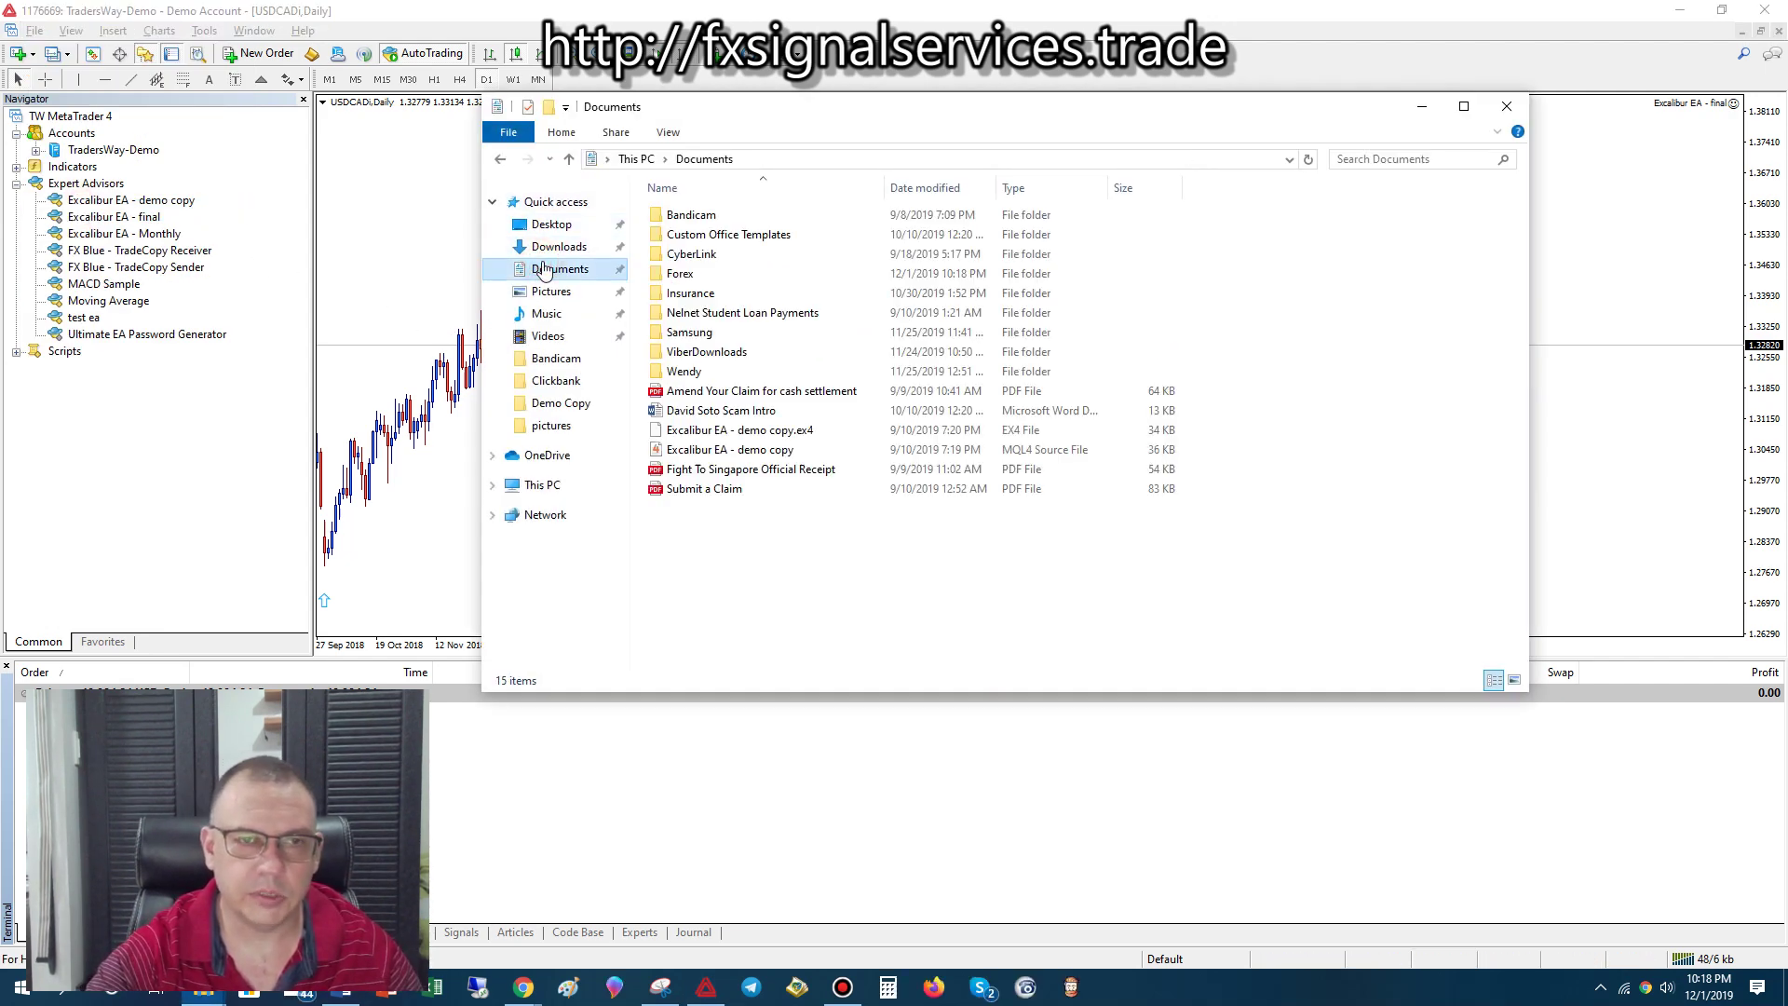
left_click(673, 277)
double_click(671, 278)
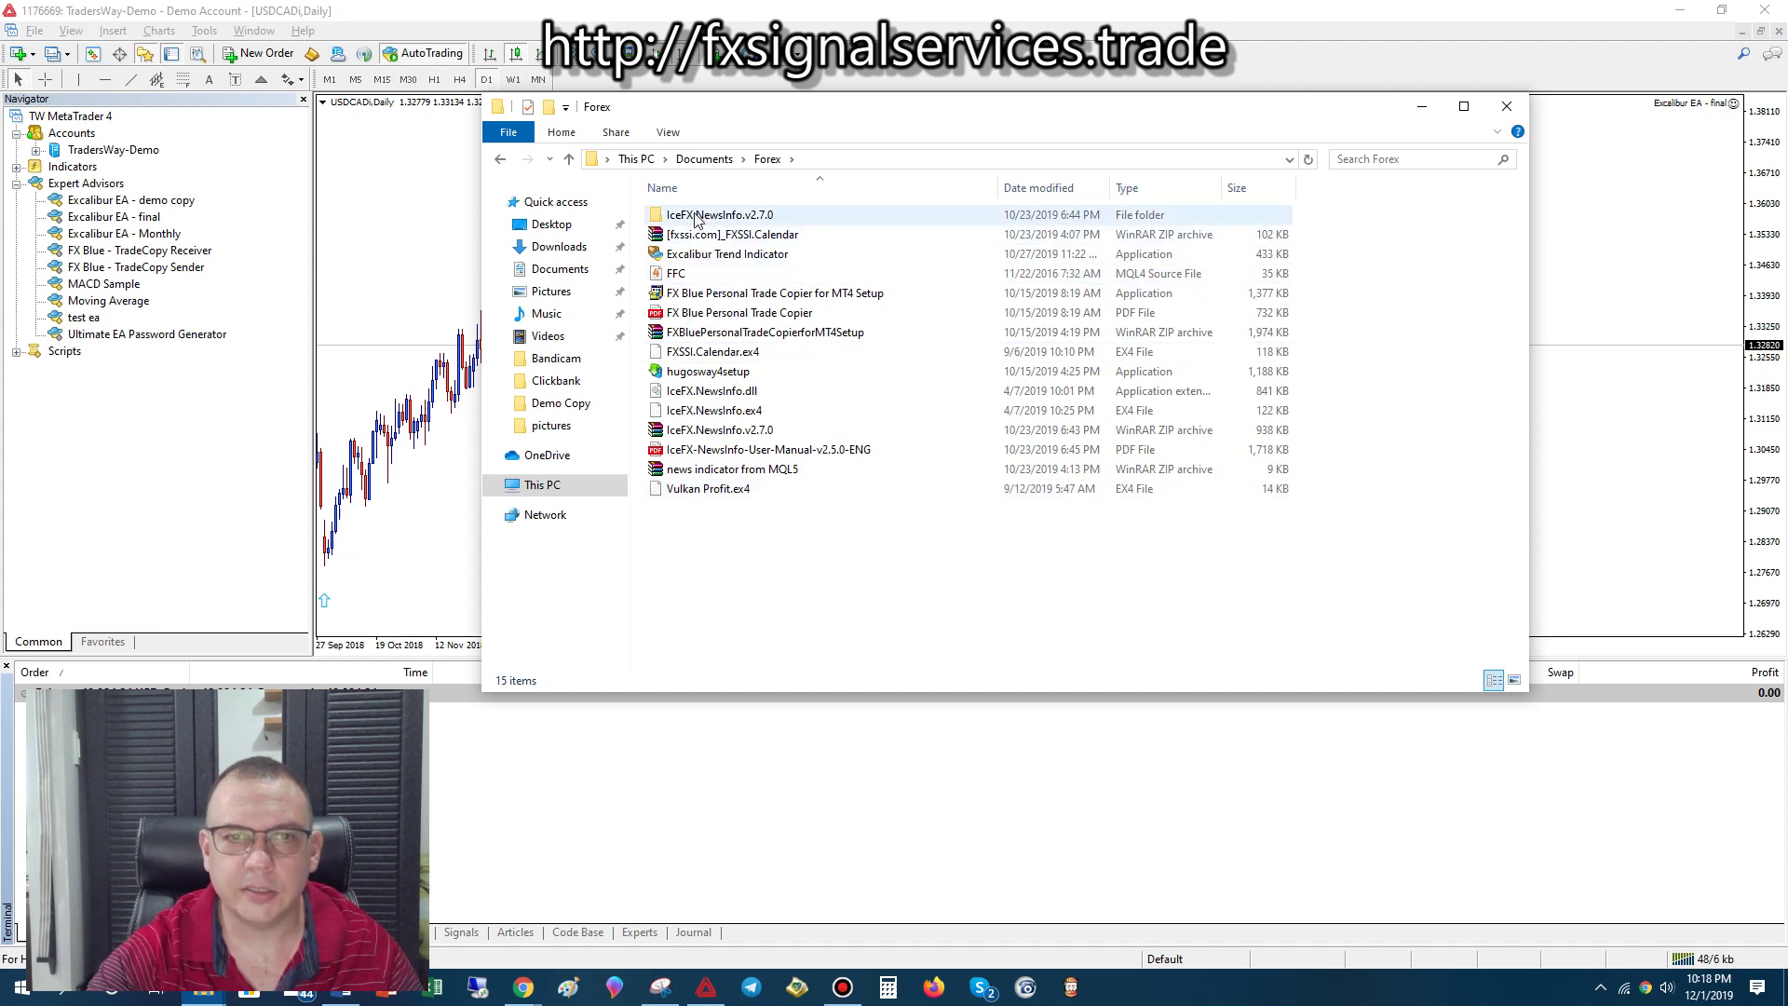
left_click(698, 412)
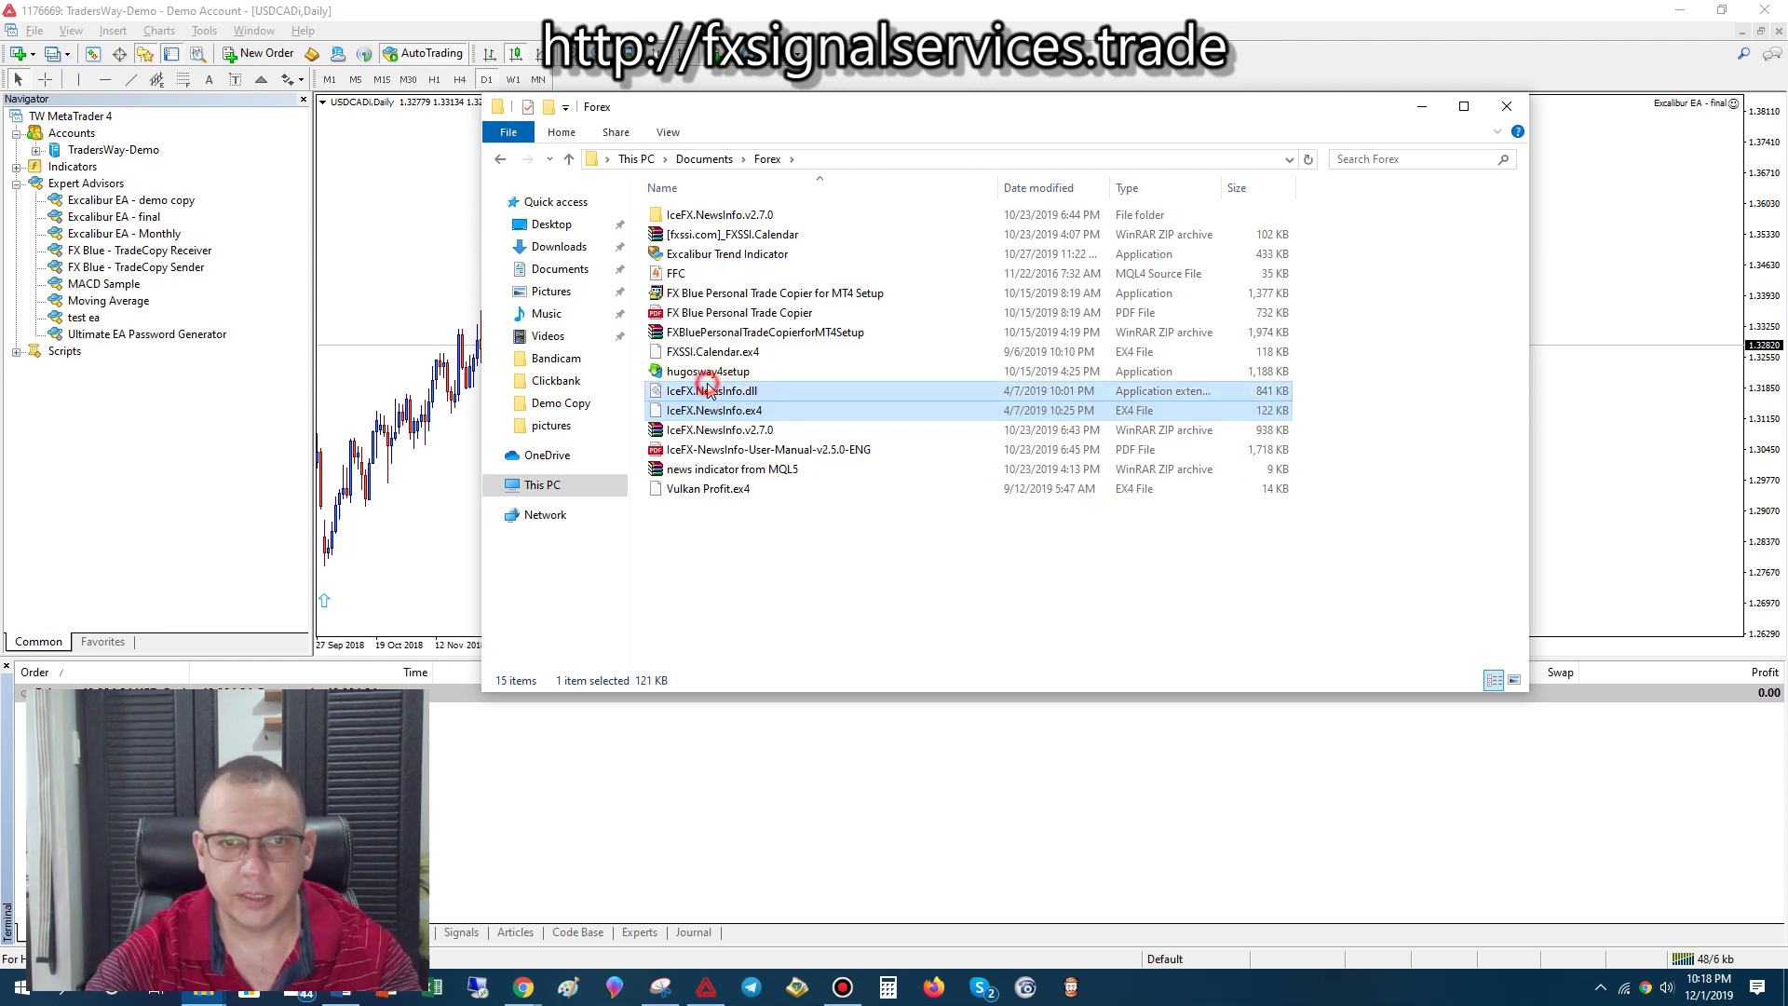
left_click(707, 389, "ctrl")
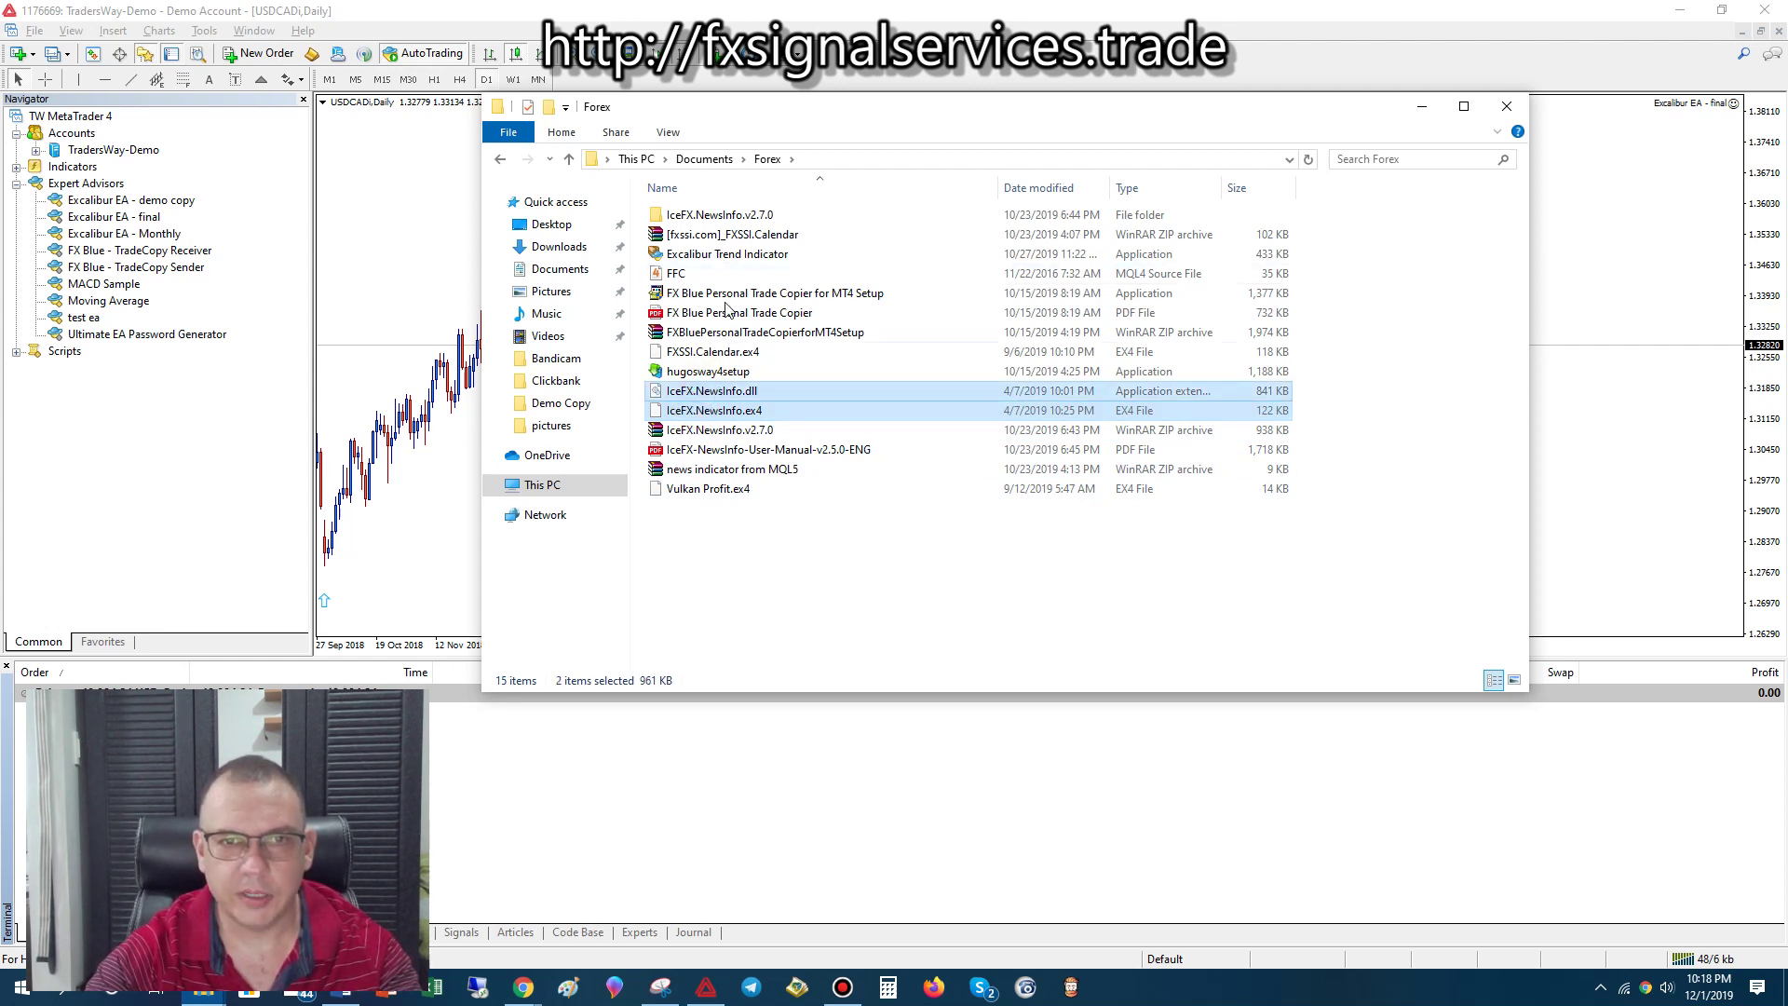
right_click(692, 400)
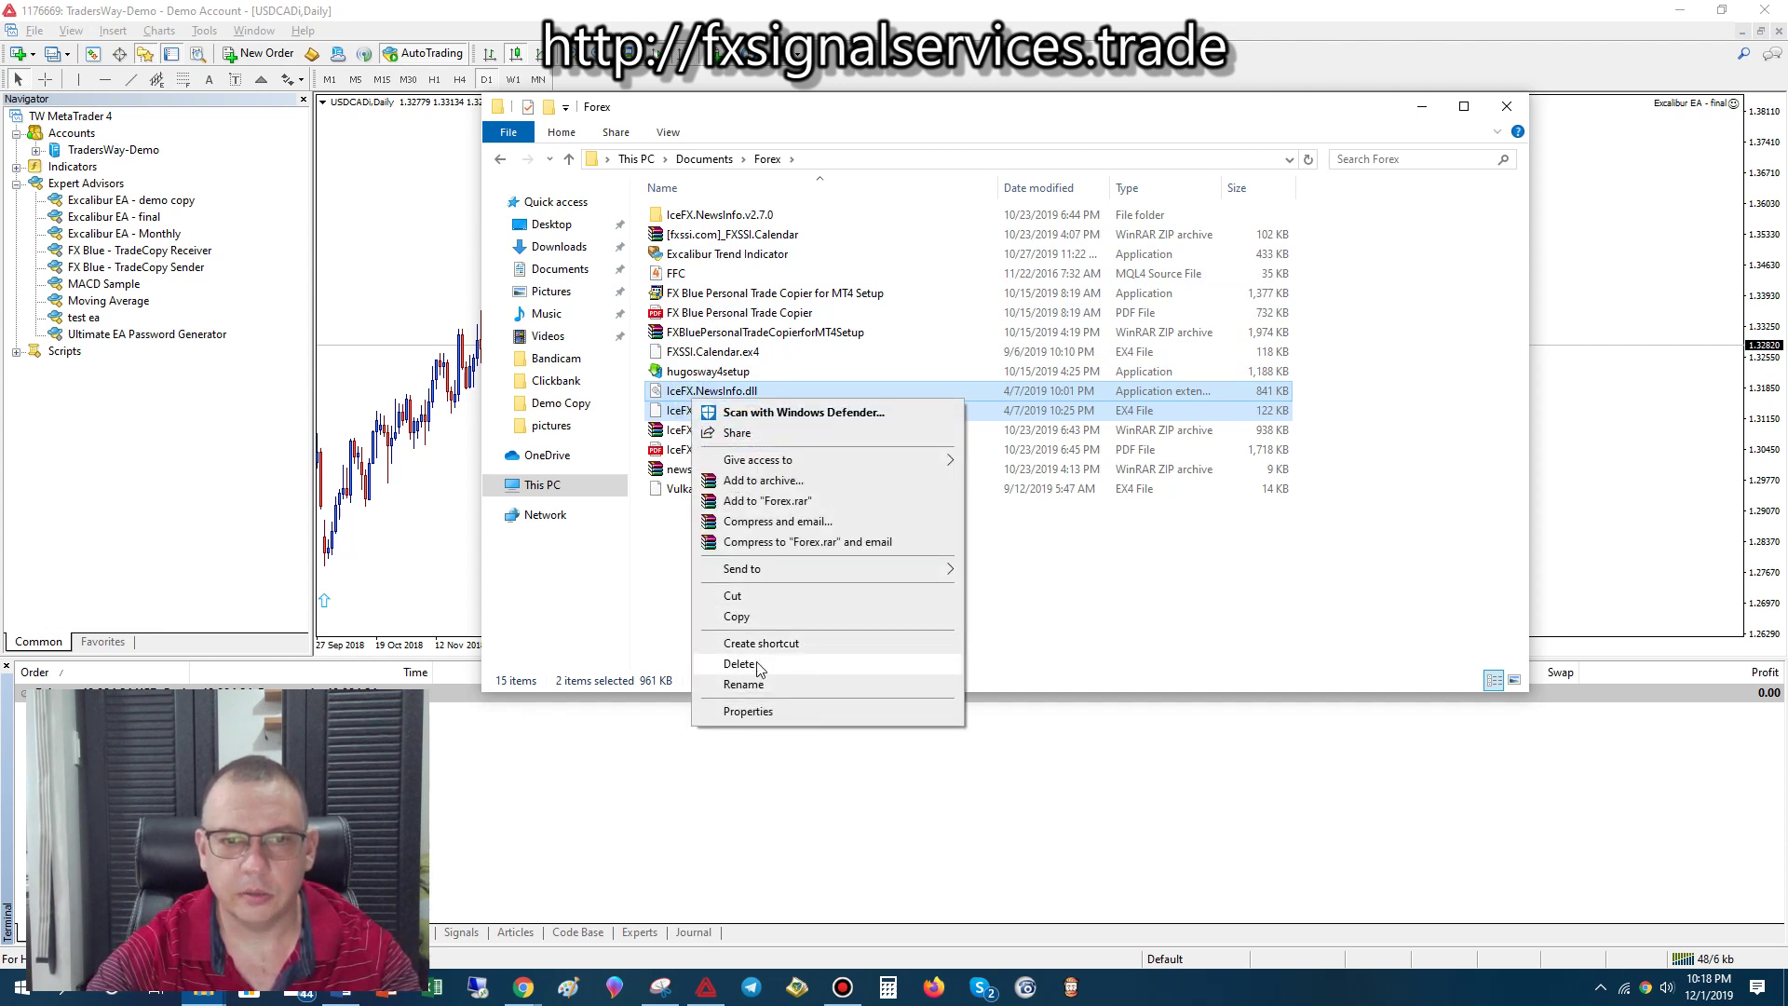
left_click(756, 613)
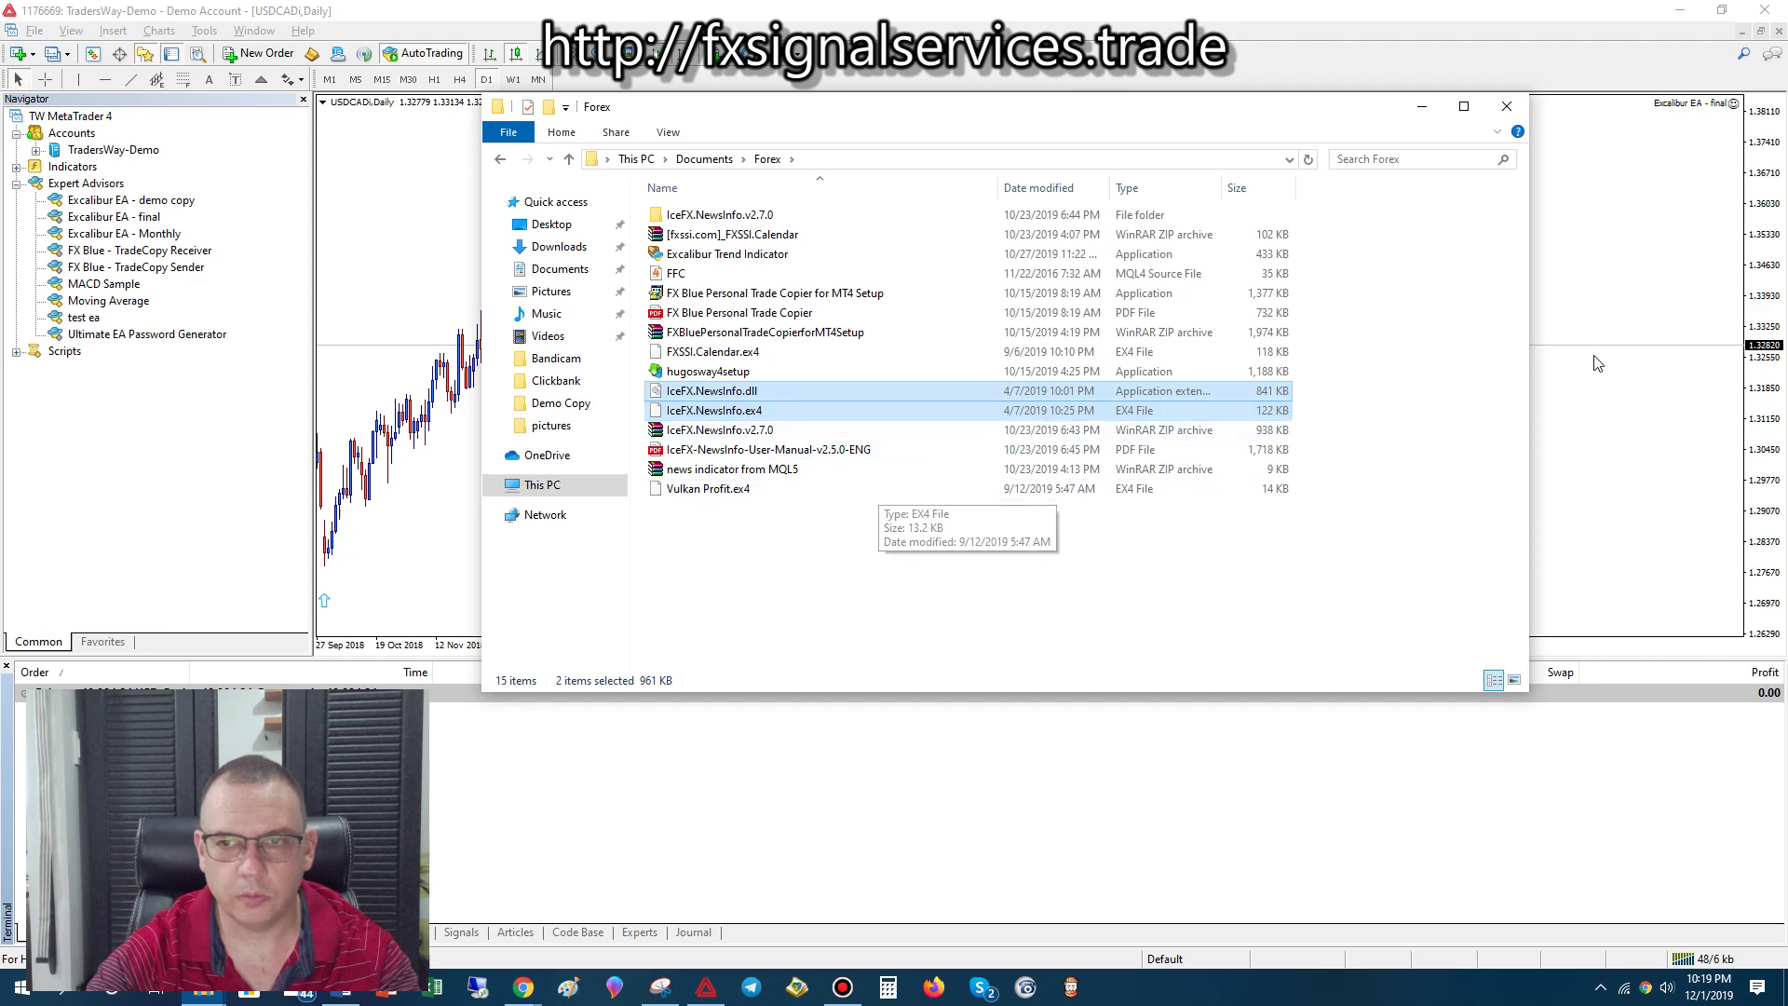
Paste the two IceFX.NewsInfo files into the terminal data folder's MQL4 folder
left_click(503, 161)
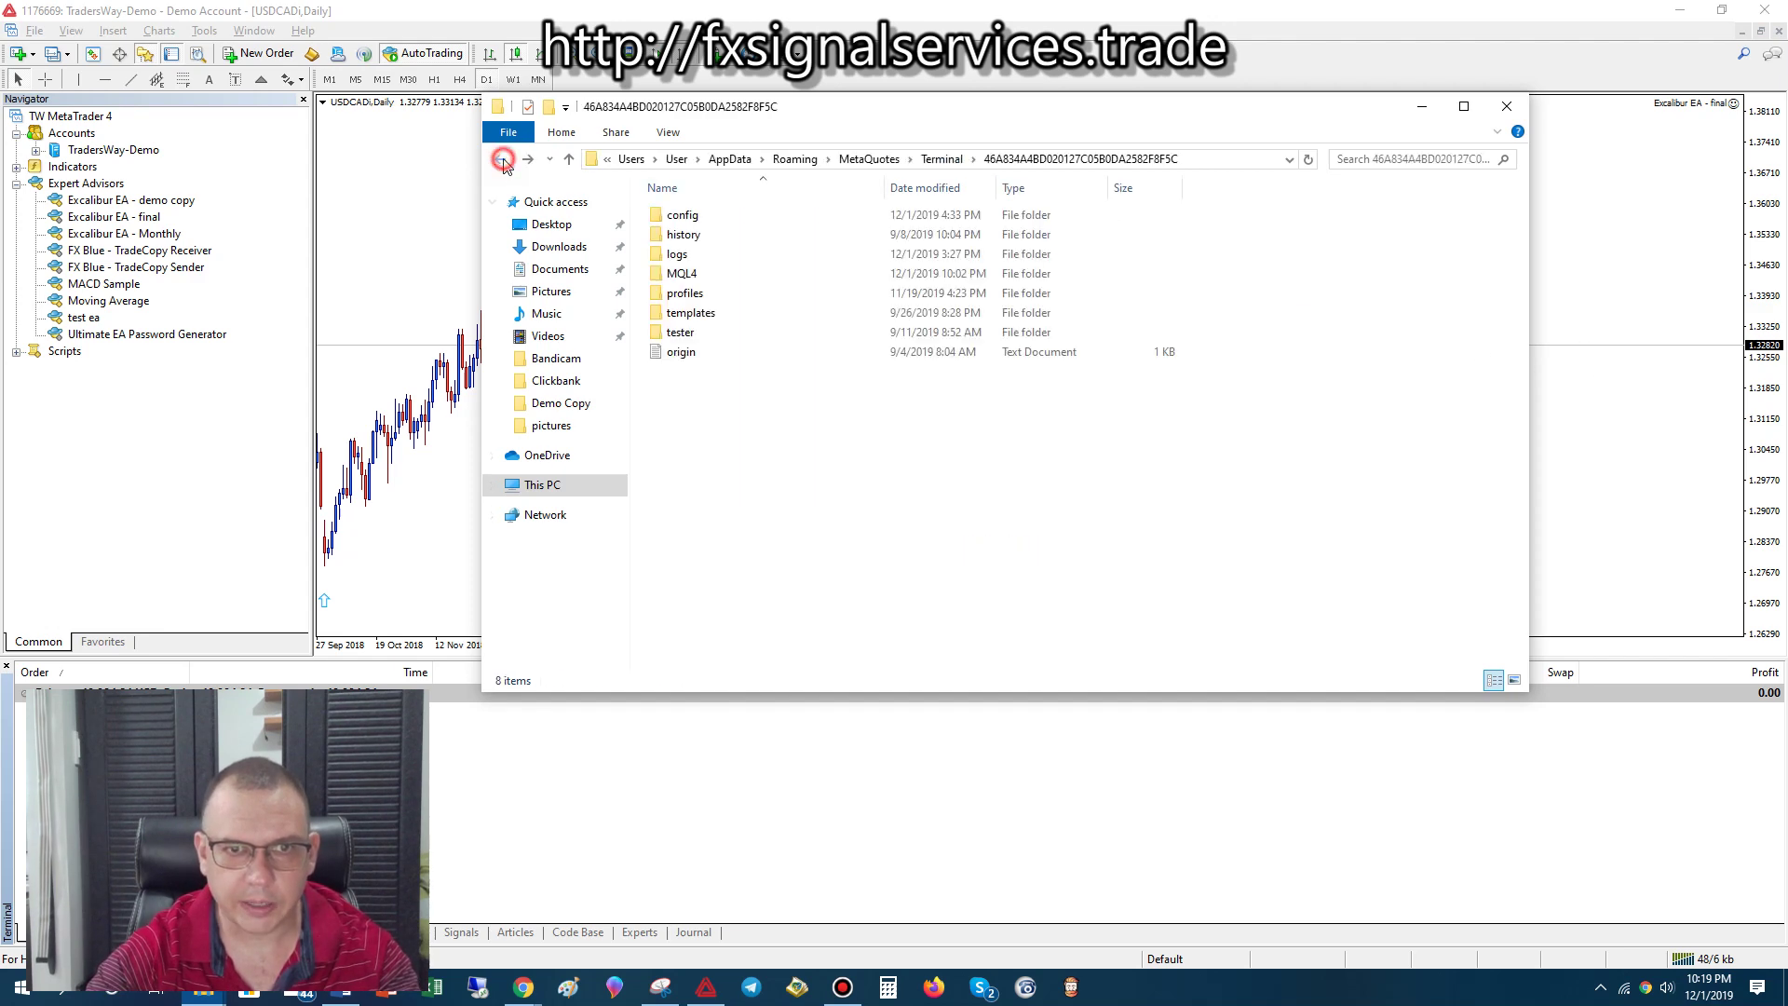
double_click(683, 276)
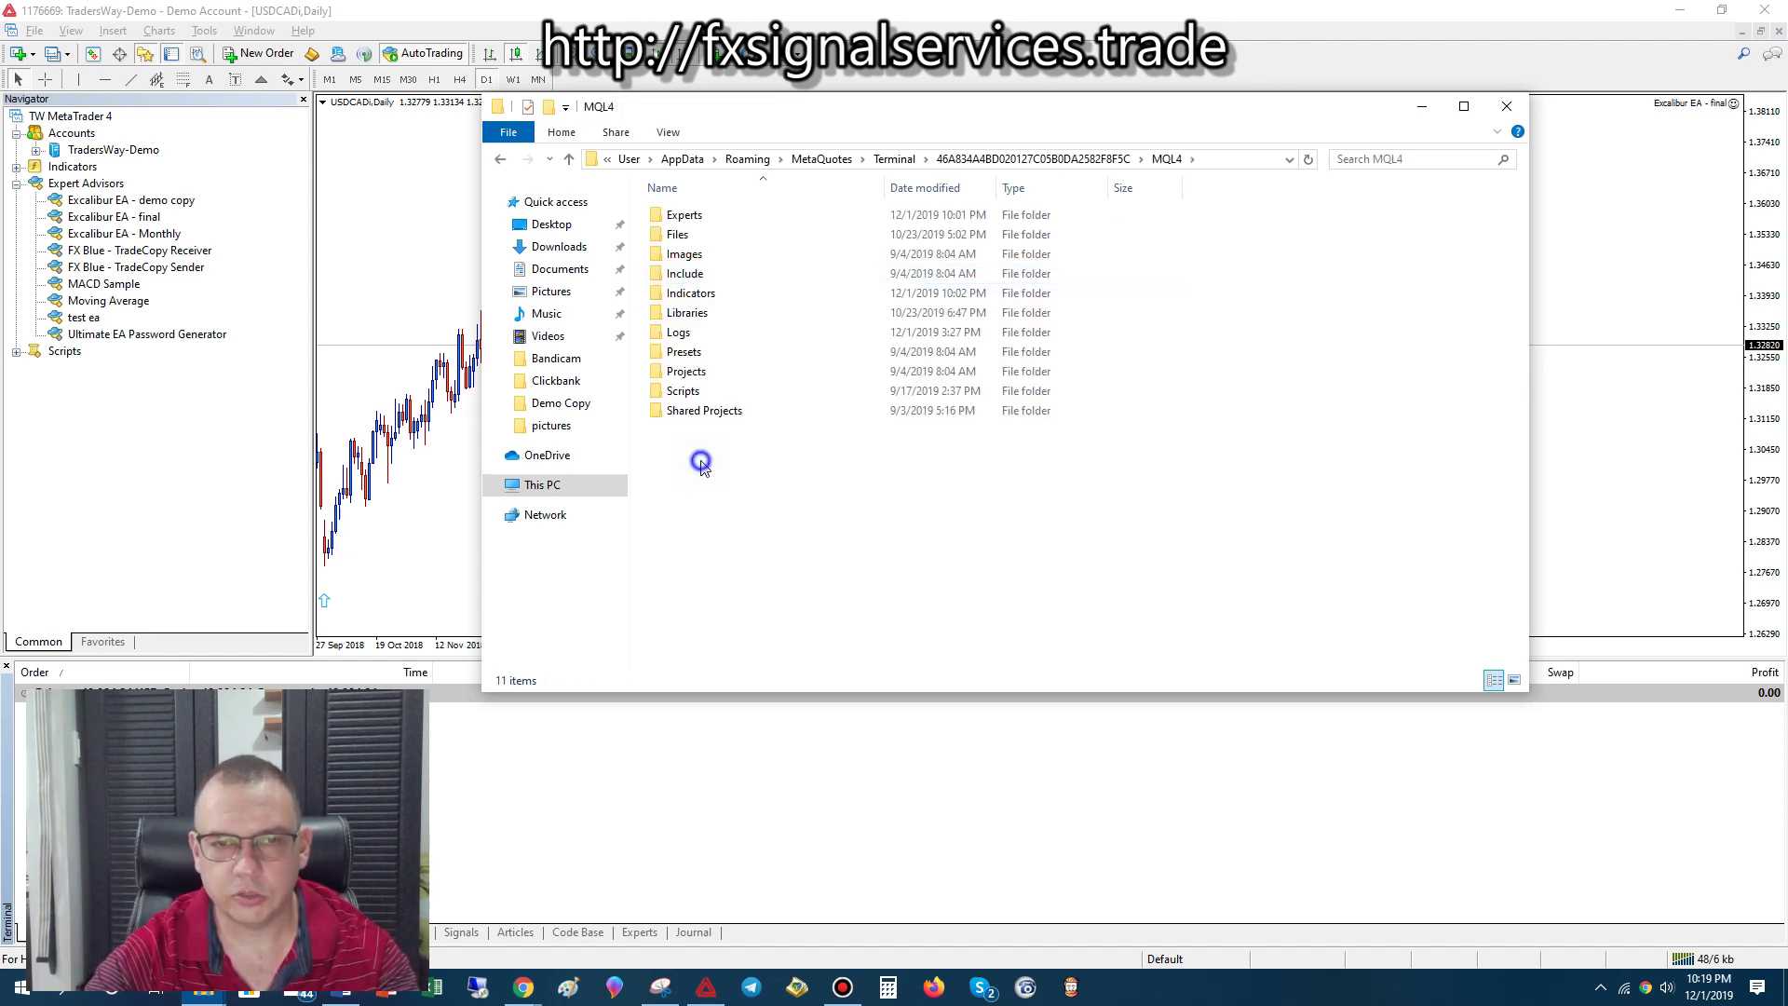
right_click(702, 461)
left_click(744, 589)
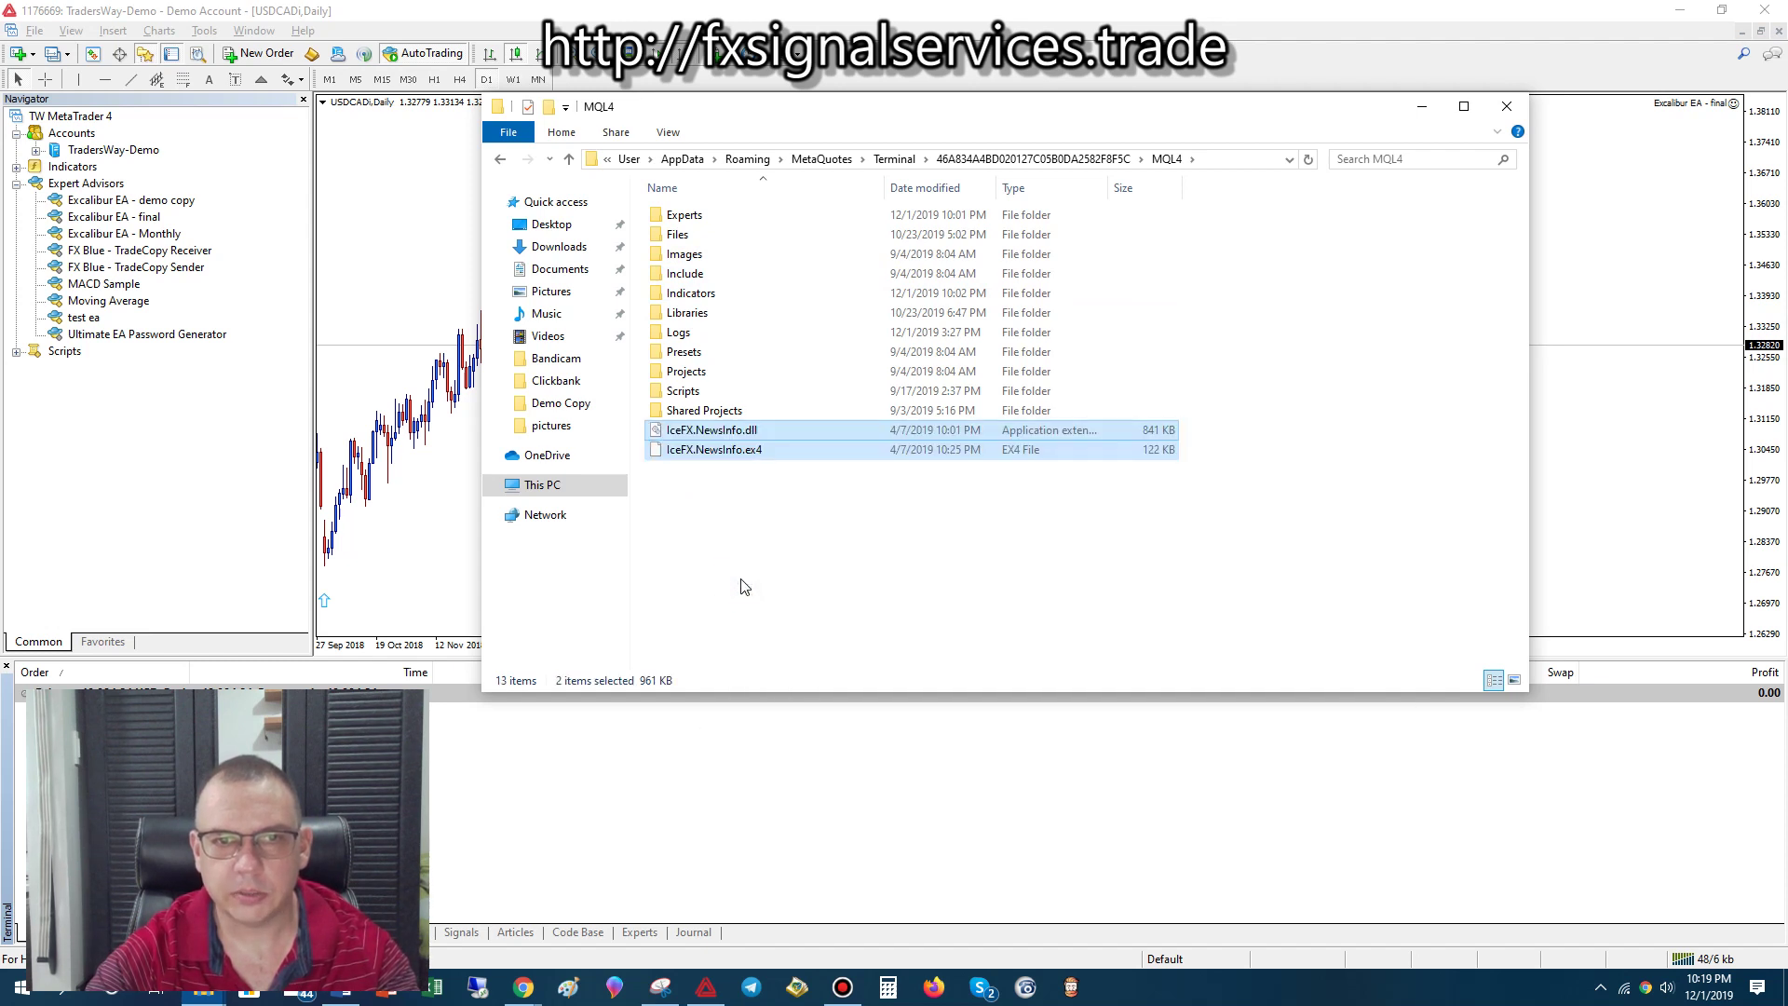
left_click(745, 579)
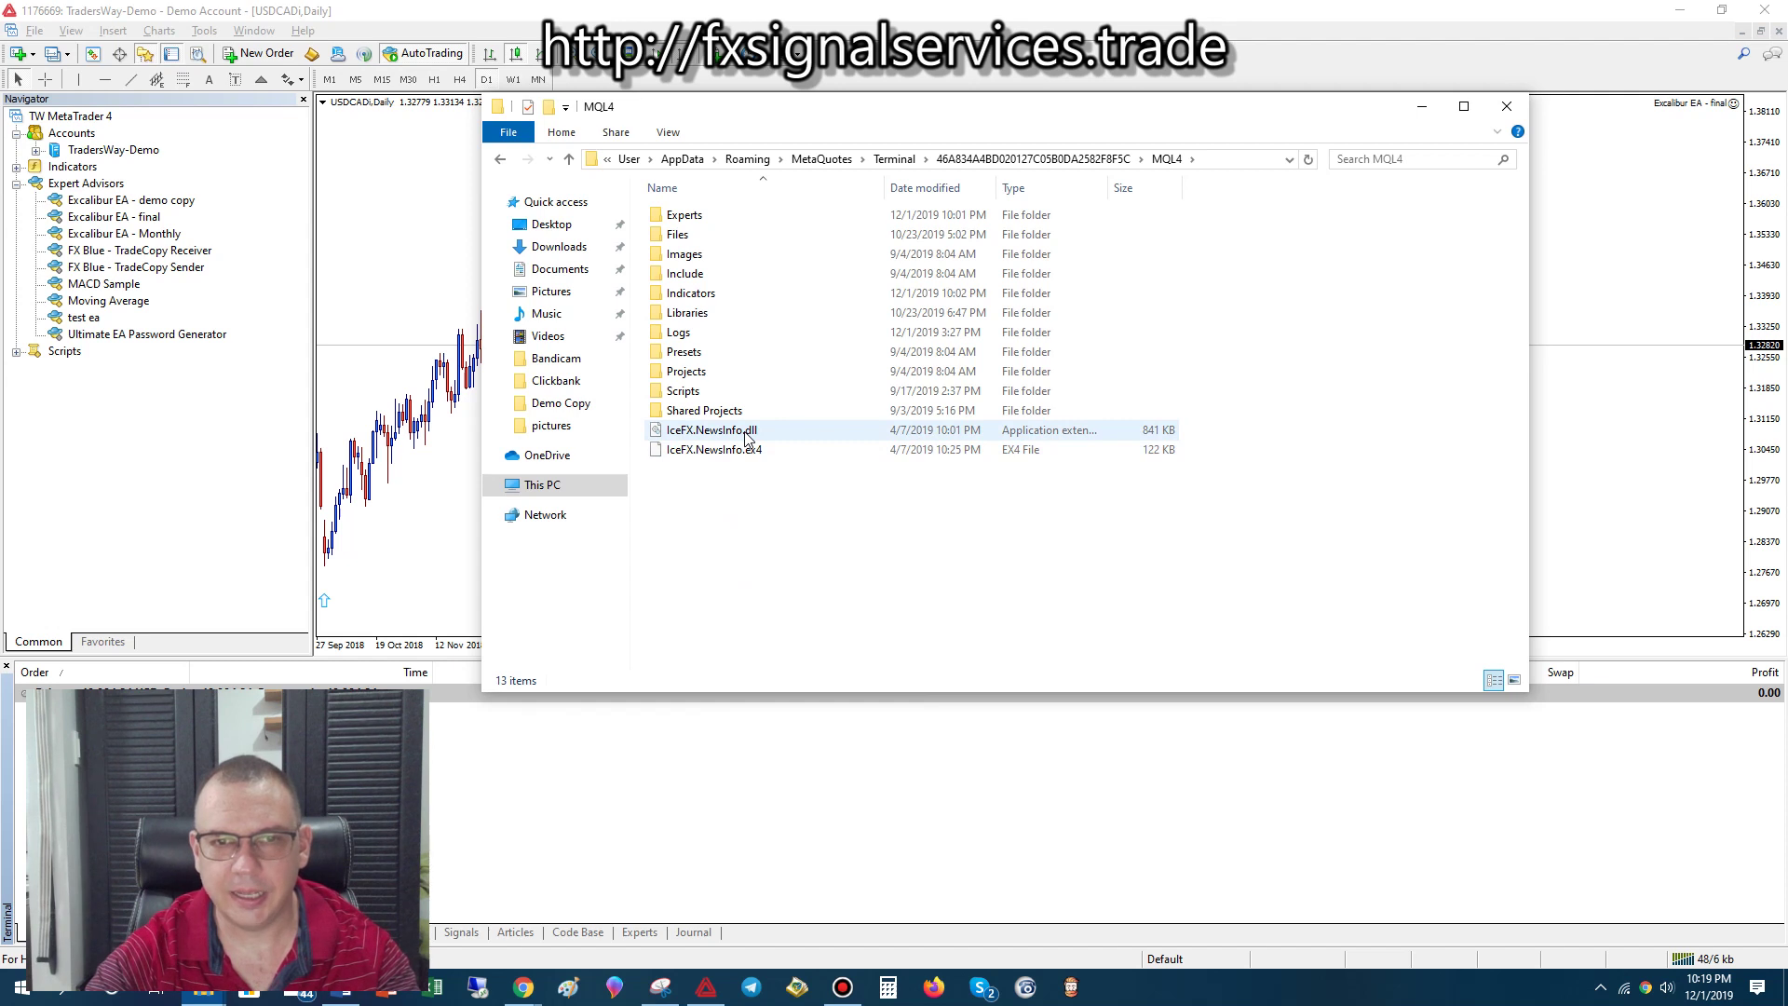
Move the .dll into Libraries and the .ex4 into Indicators, replacing the existing copies
mouse_move(714, 433)
left_click_drag(694, 431, 696, 321)
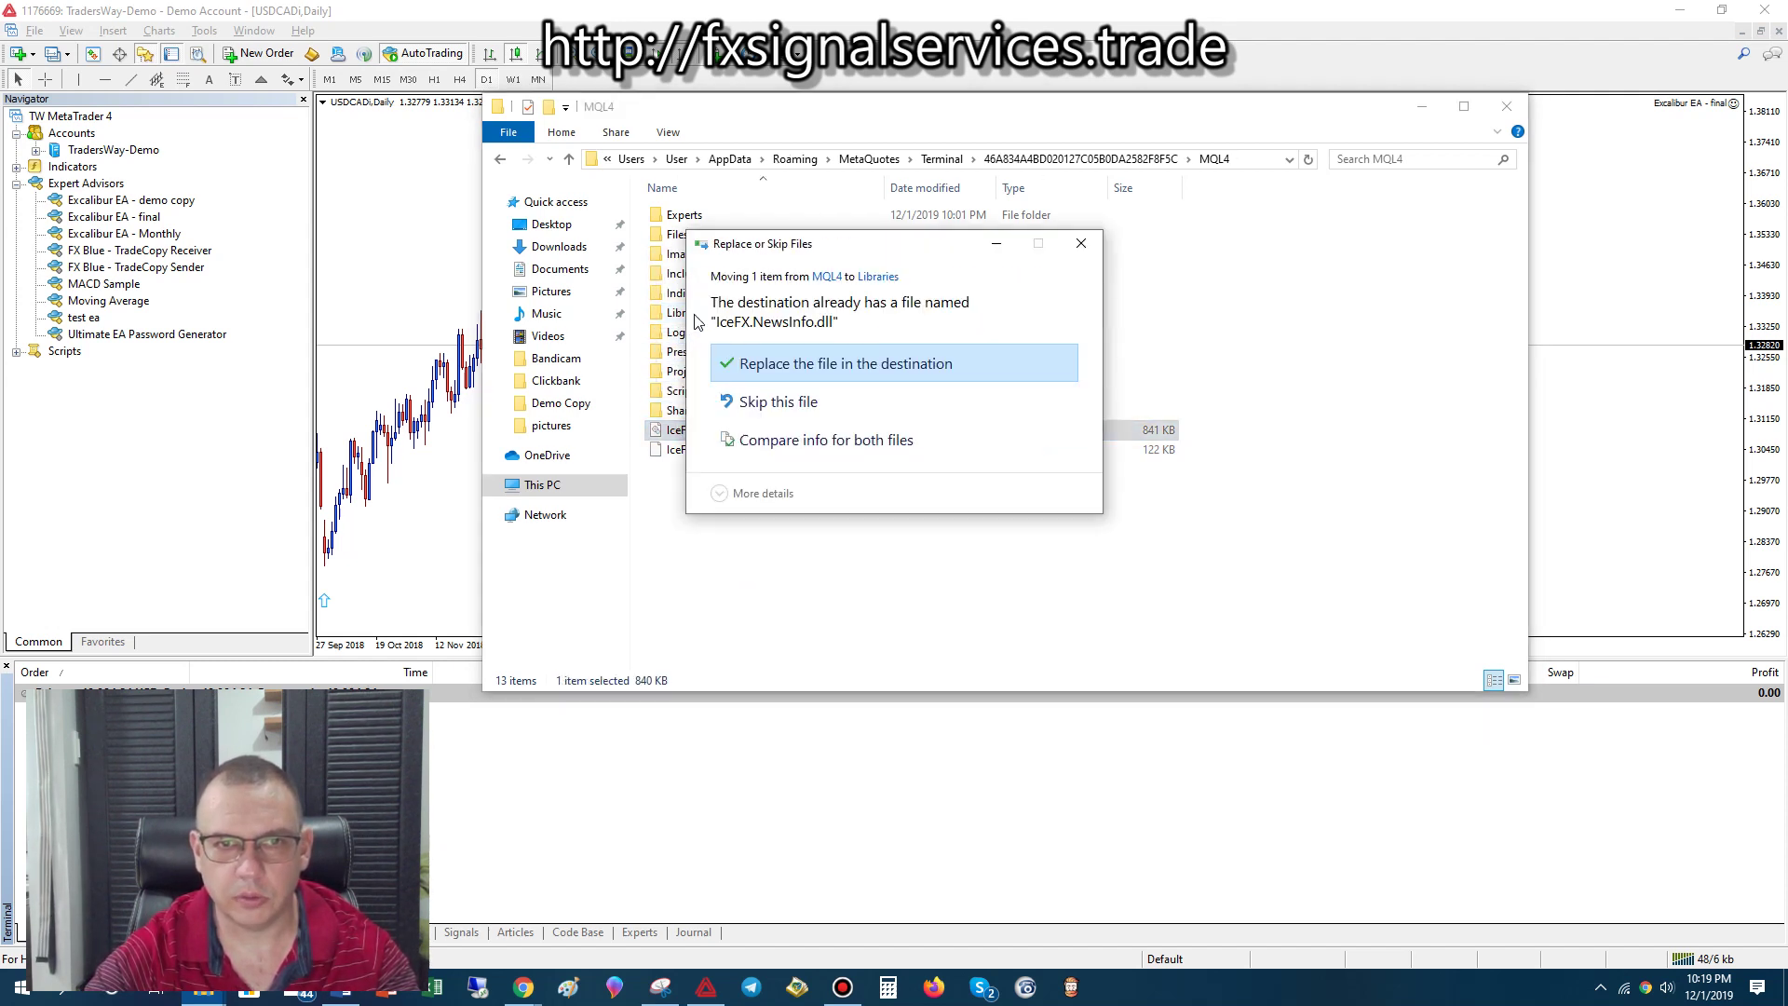
left_click(814, 371)
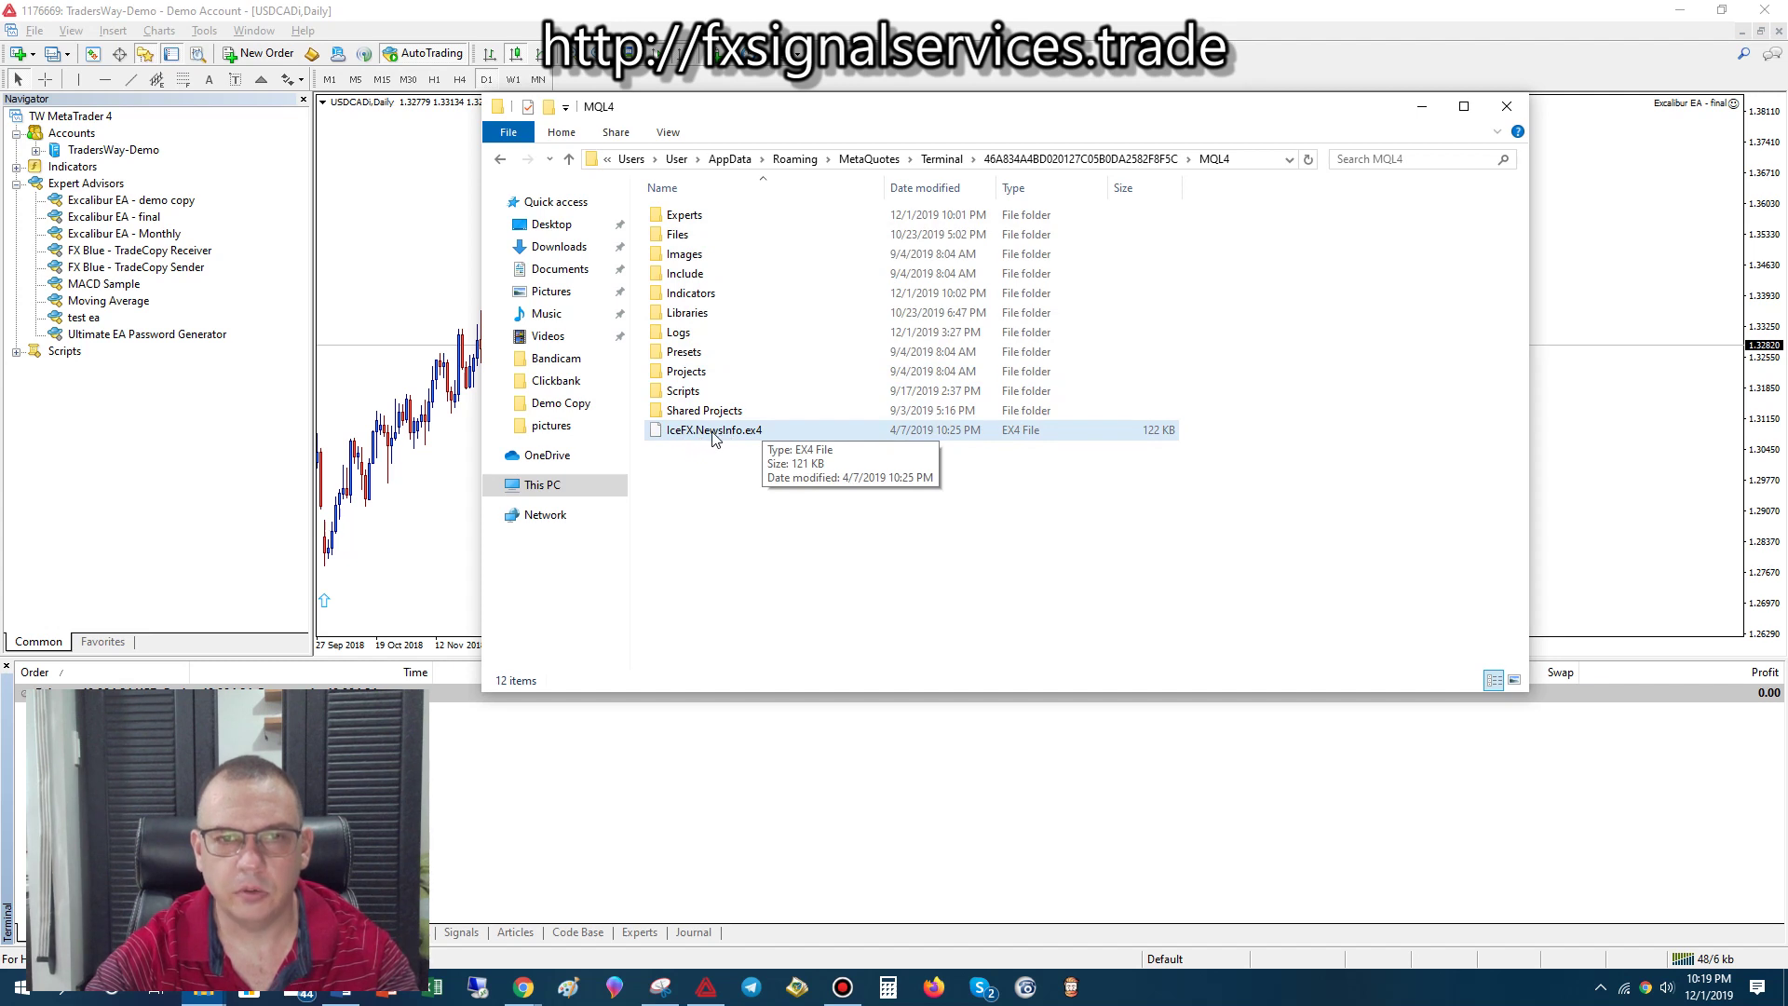
left_click_drag(713, 438, 700, 296)
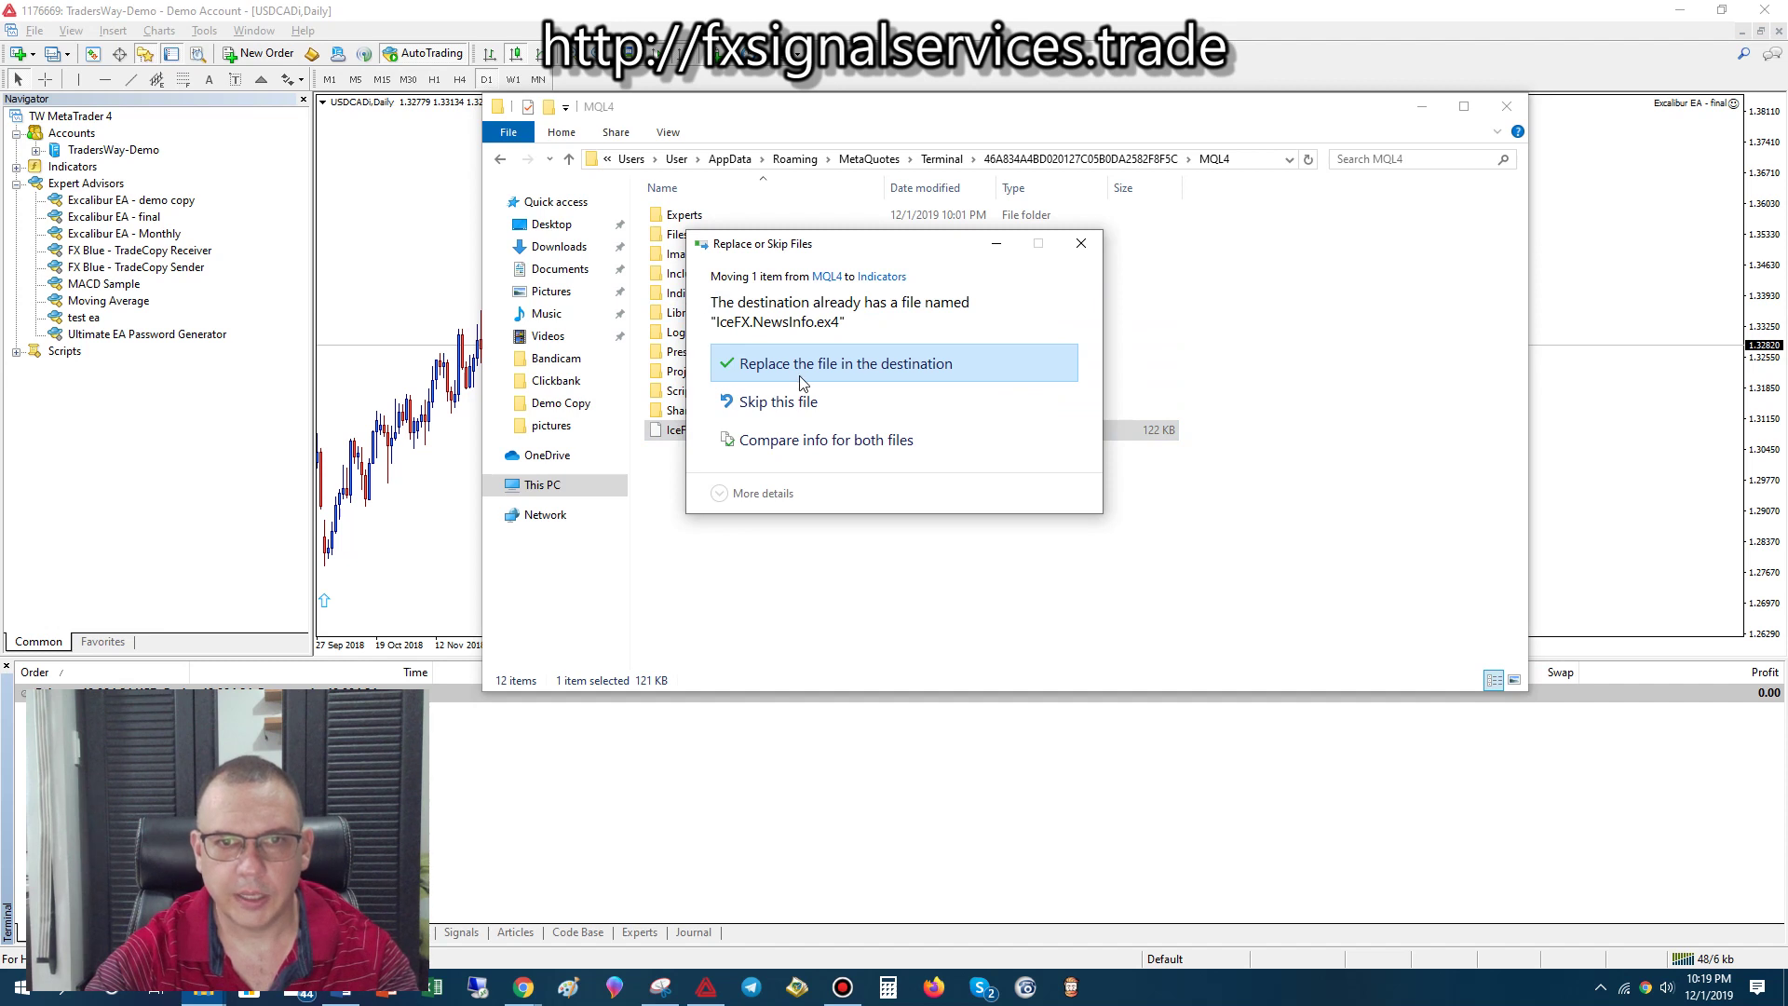
left_click(793, 365)
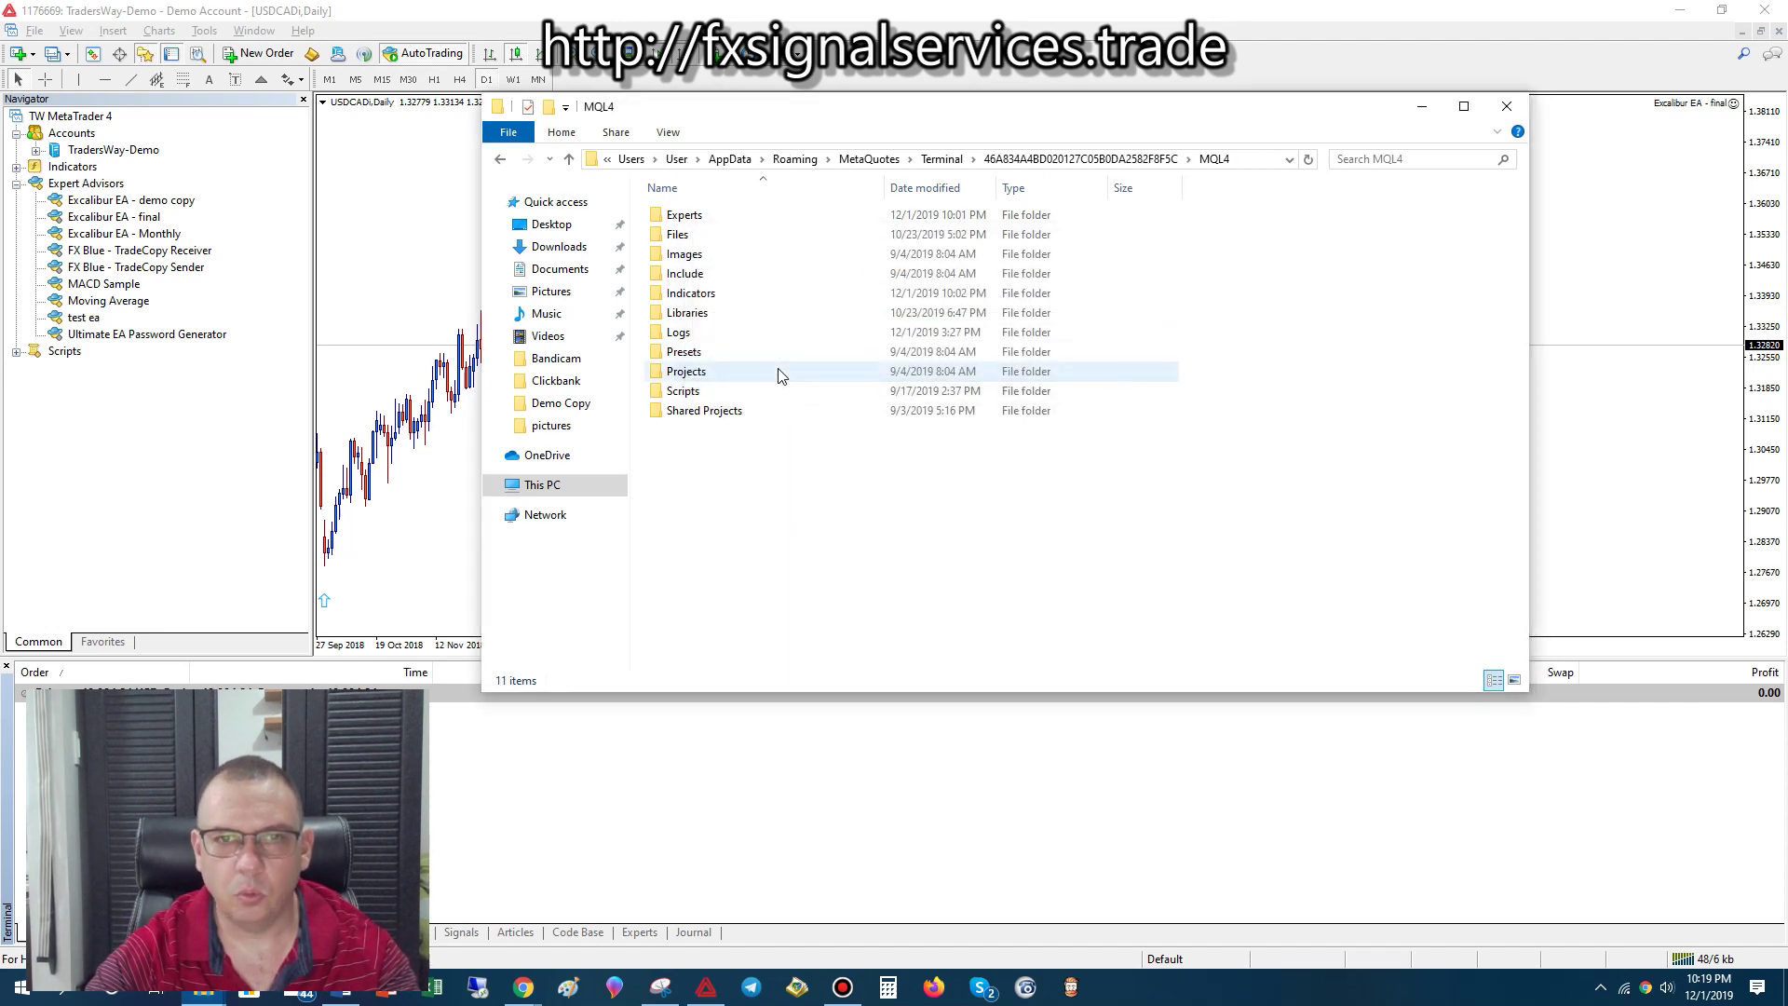
Close Explorer, refresh the Navigator's Indicators list and select IceFX.NewsInfo
left_click(1507, 106)
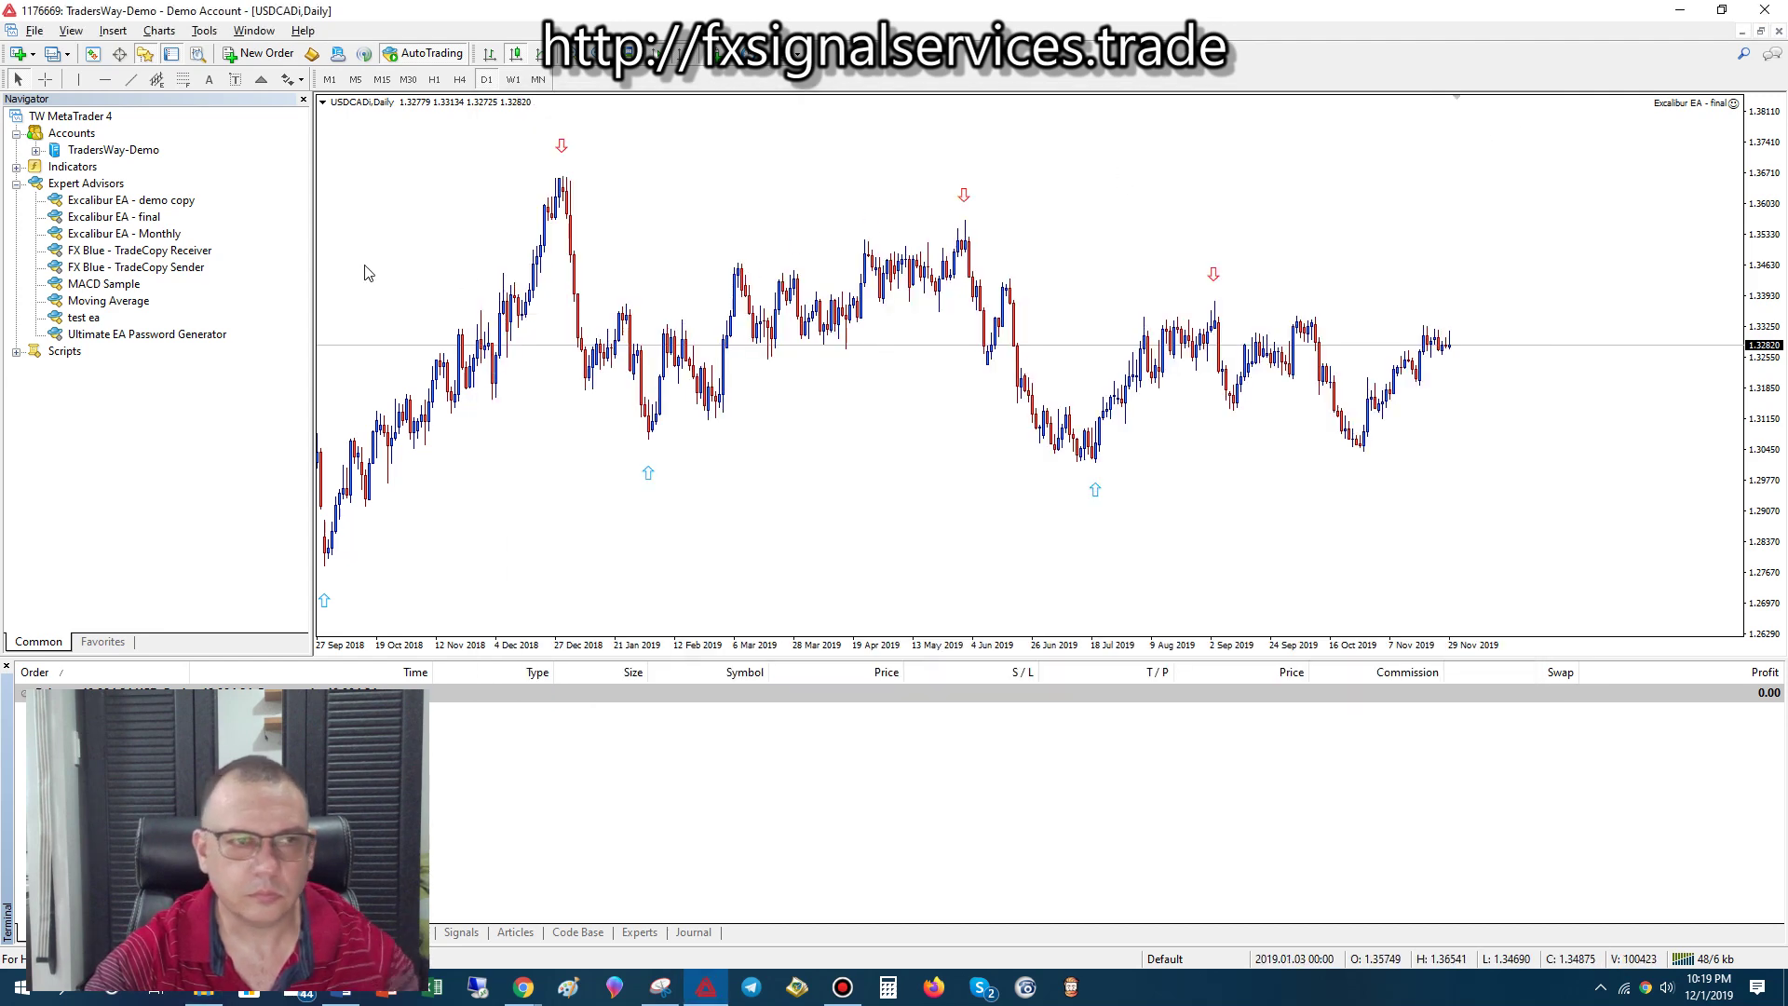
left_click(16, 168)
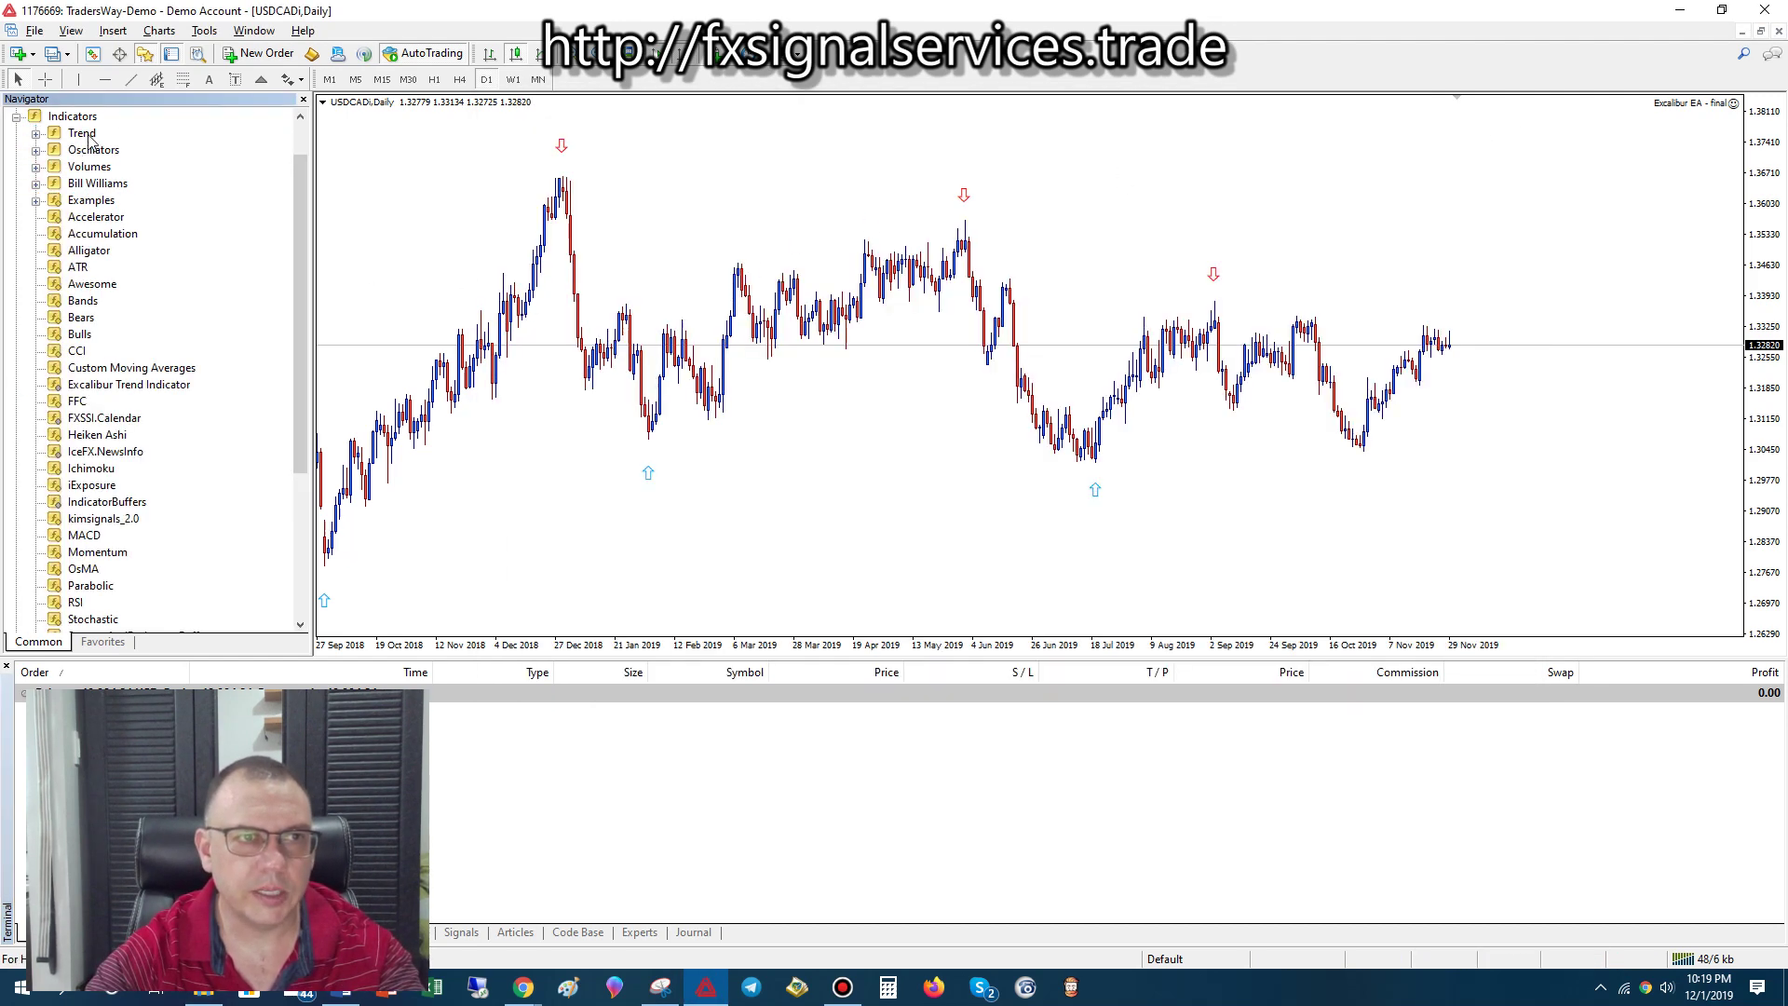
right_click(74, 220)
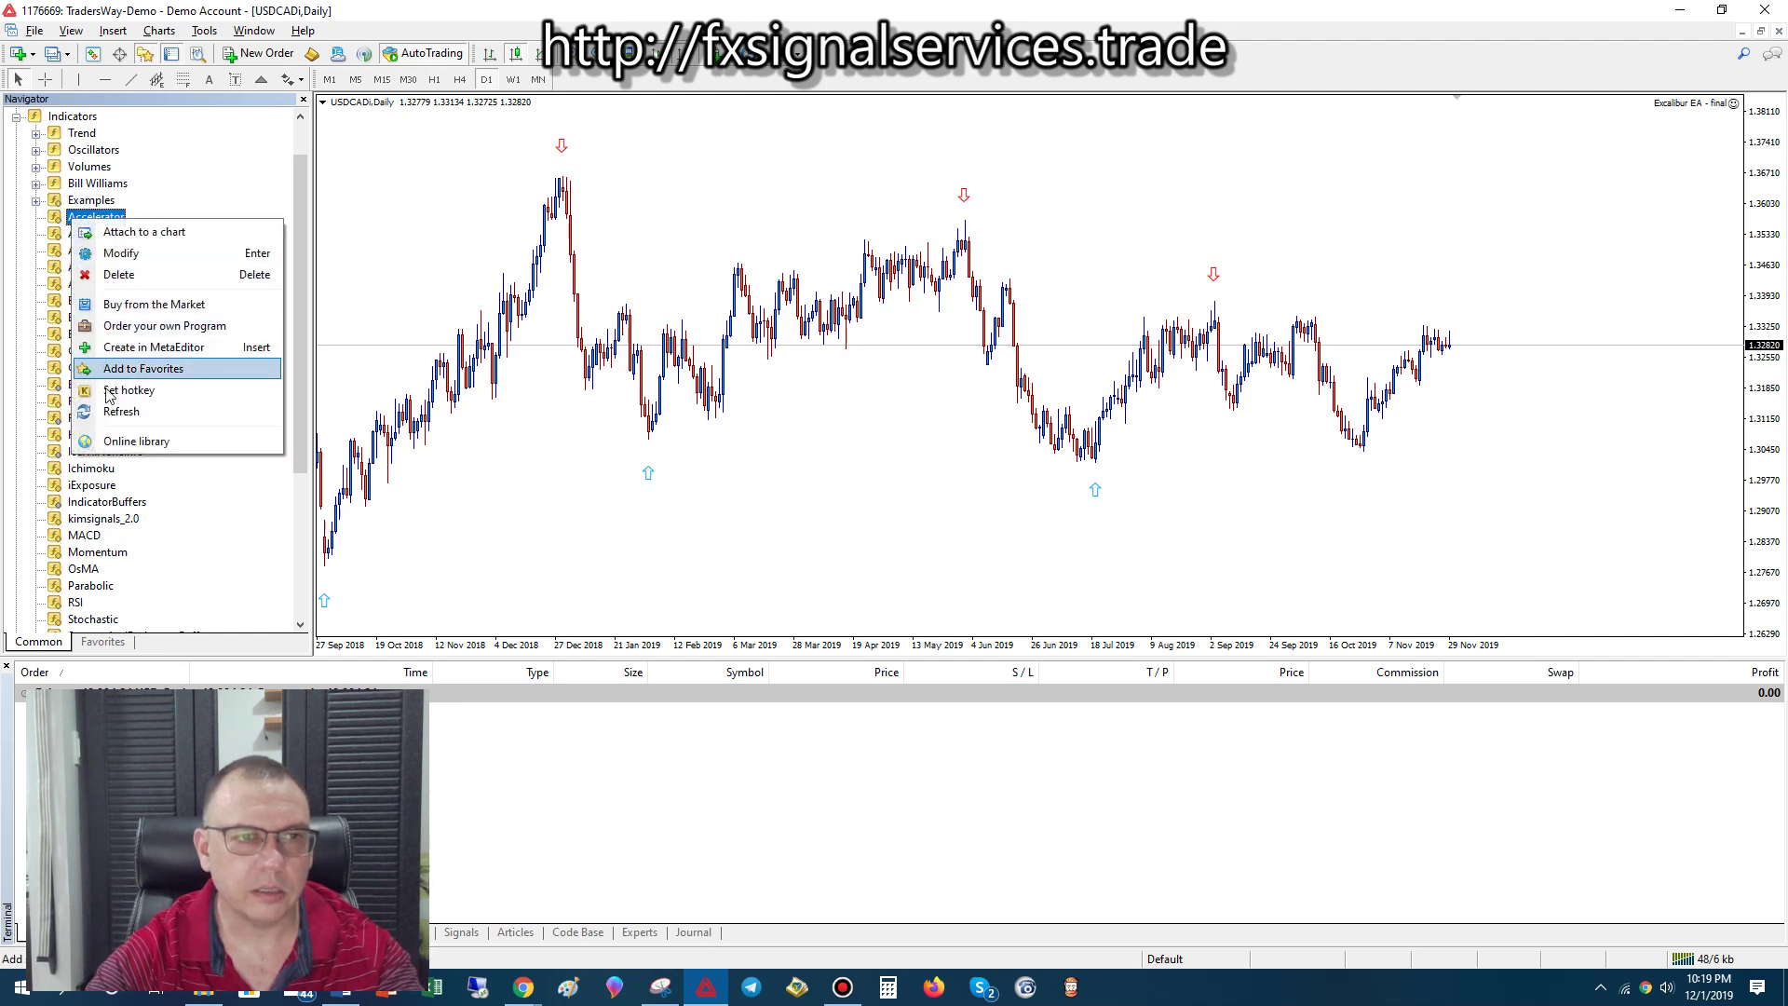
left_click(109, 411)
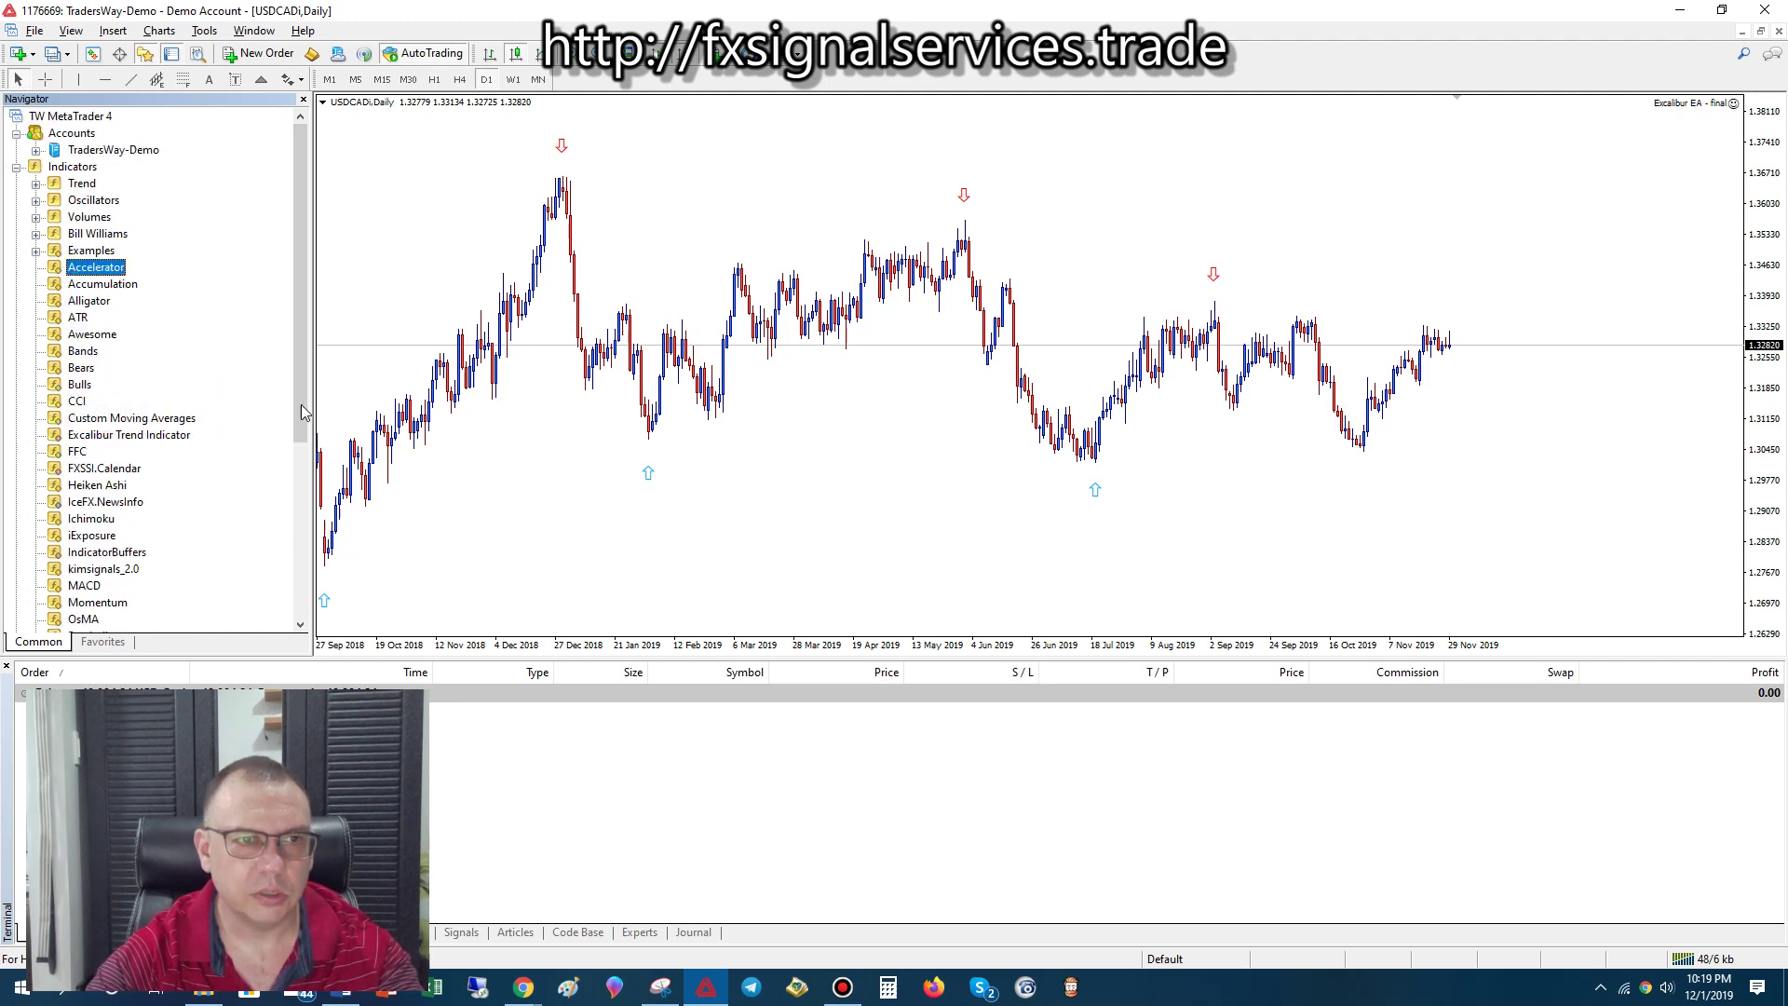
left_click_drag(308, 412, 310, 531)
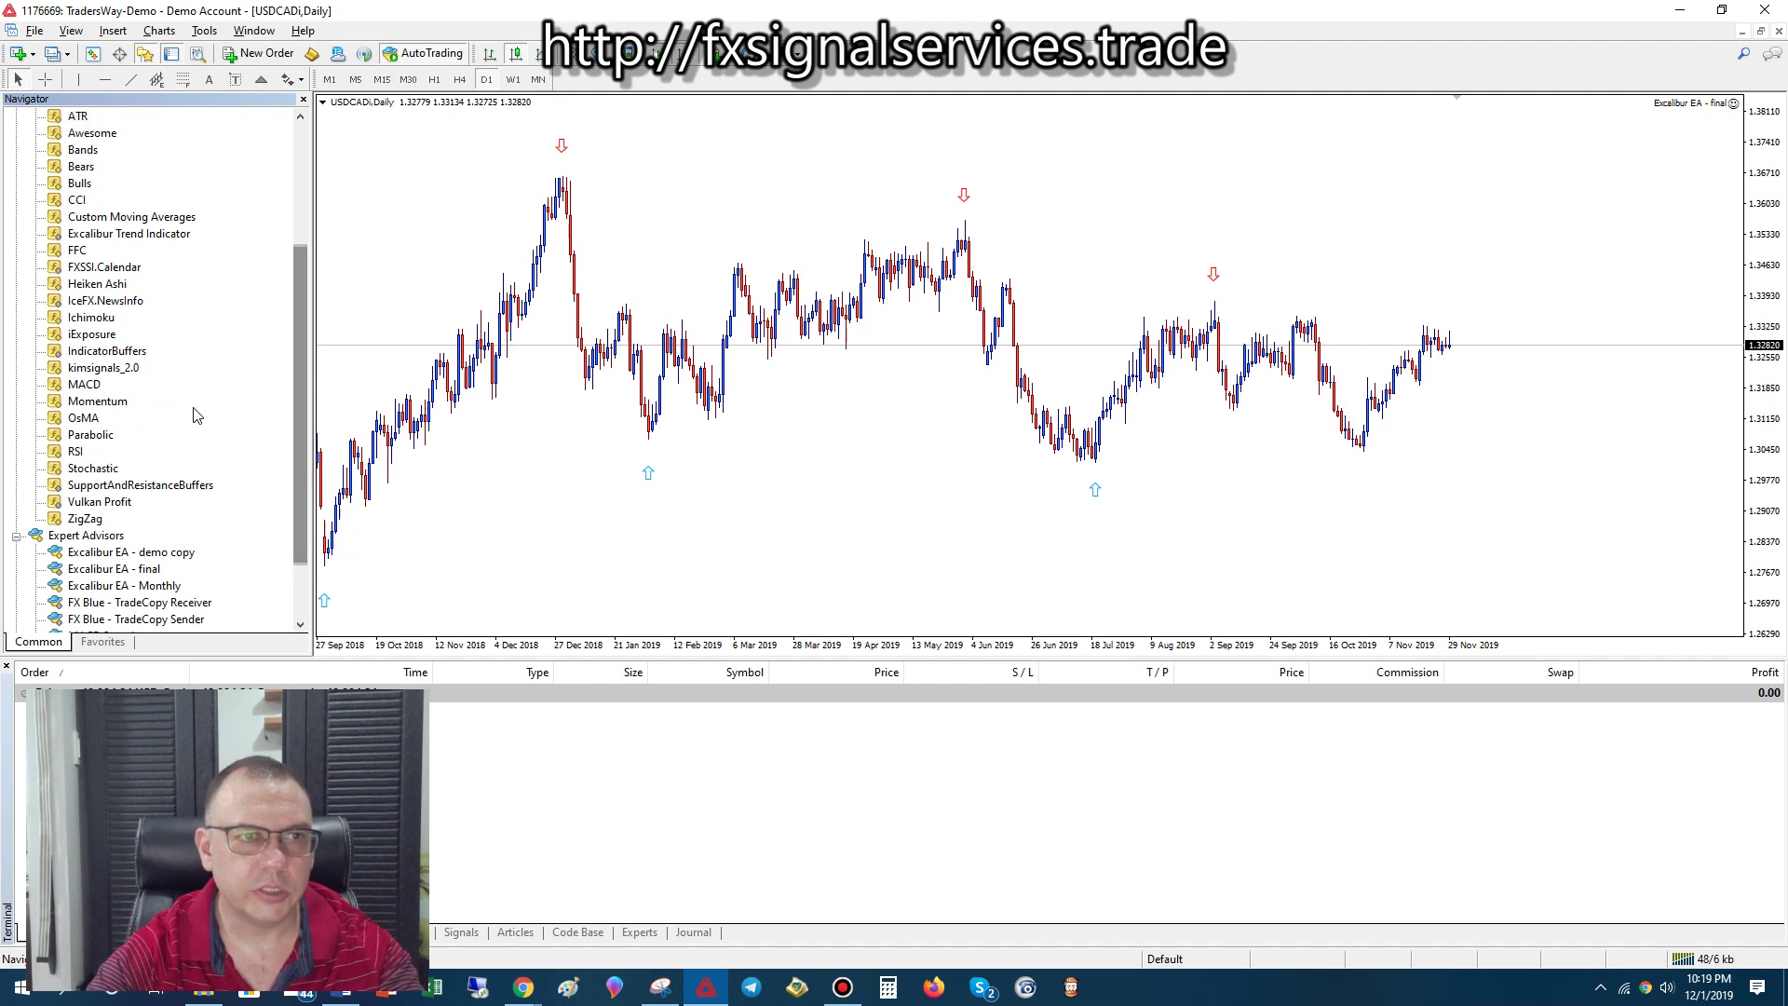
left_click(105, 302)
Tick Allow DLL imports on IceFX.NewsInfo's Common tab, then return to Inputs
double_click(105, 302)
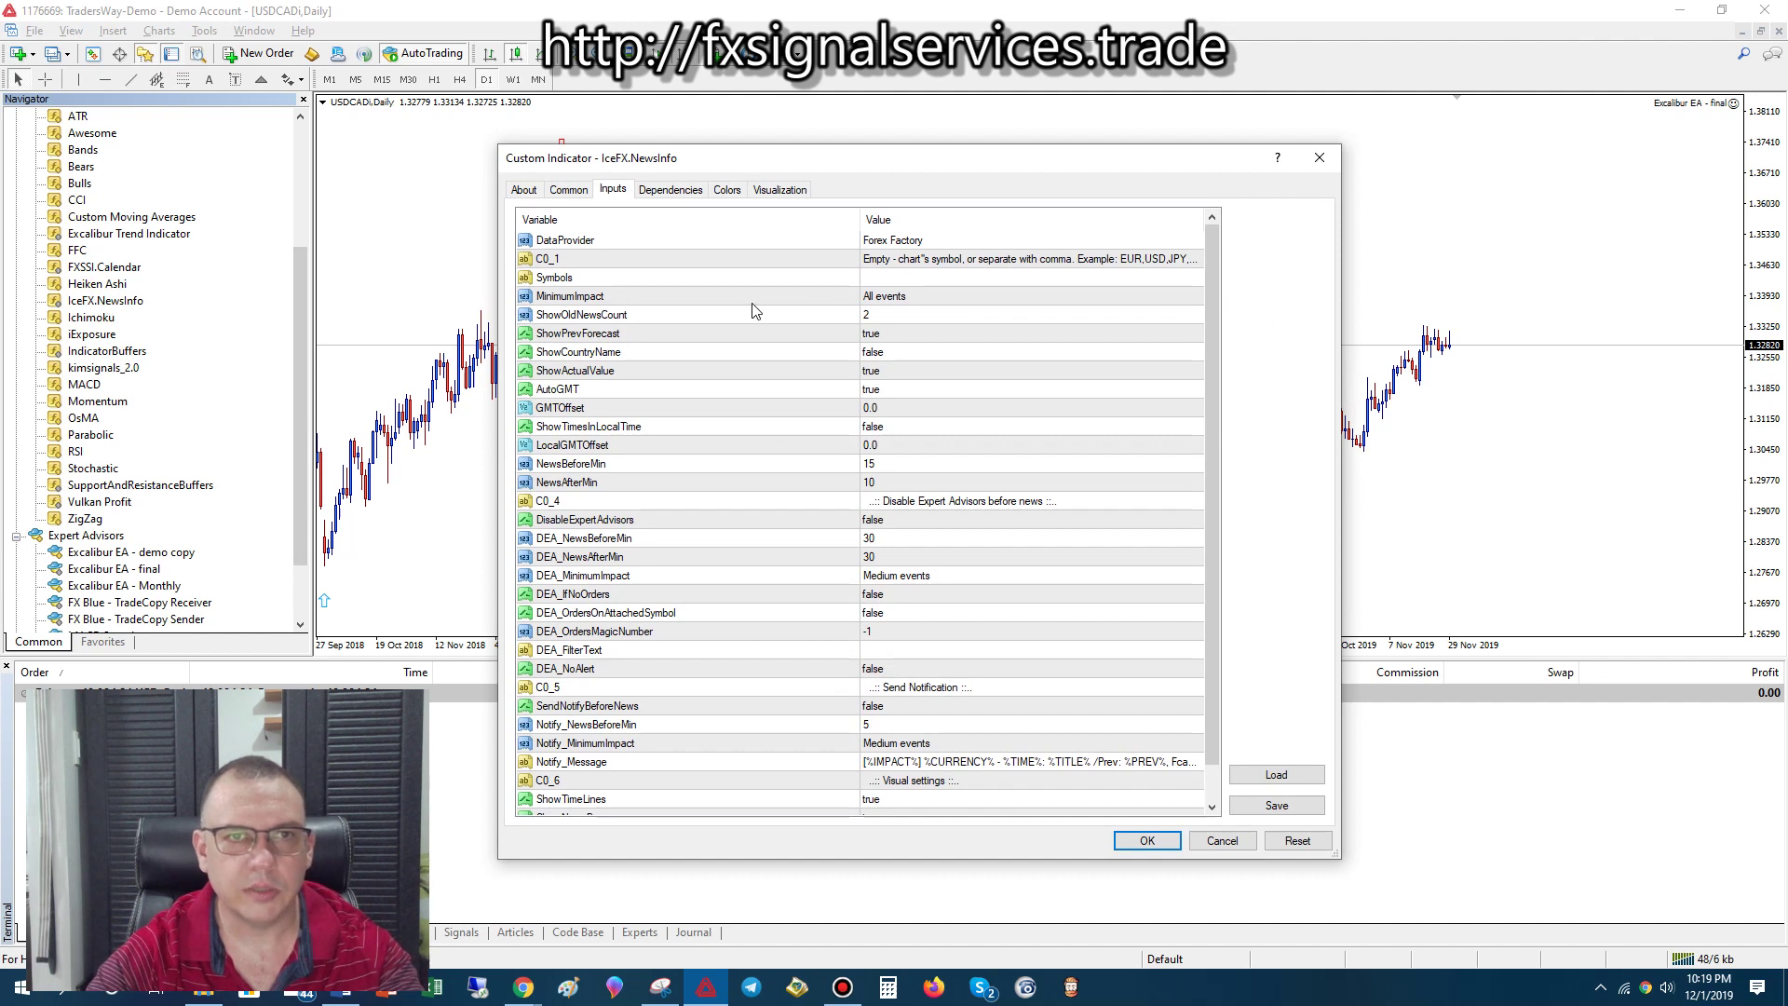
left_click_drag(826, 163, 848, 142)
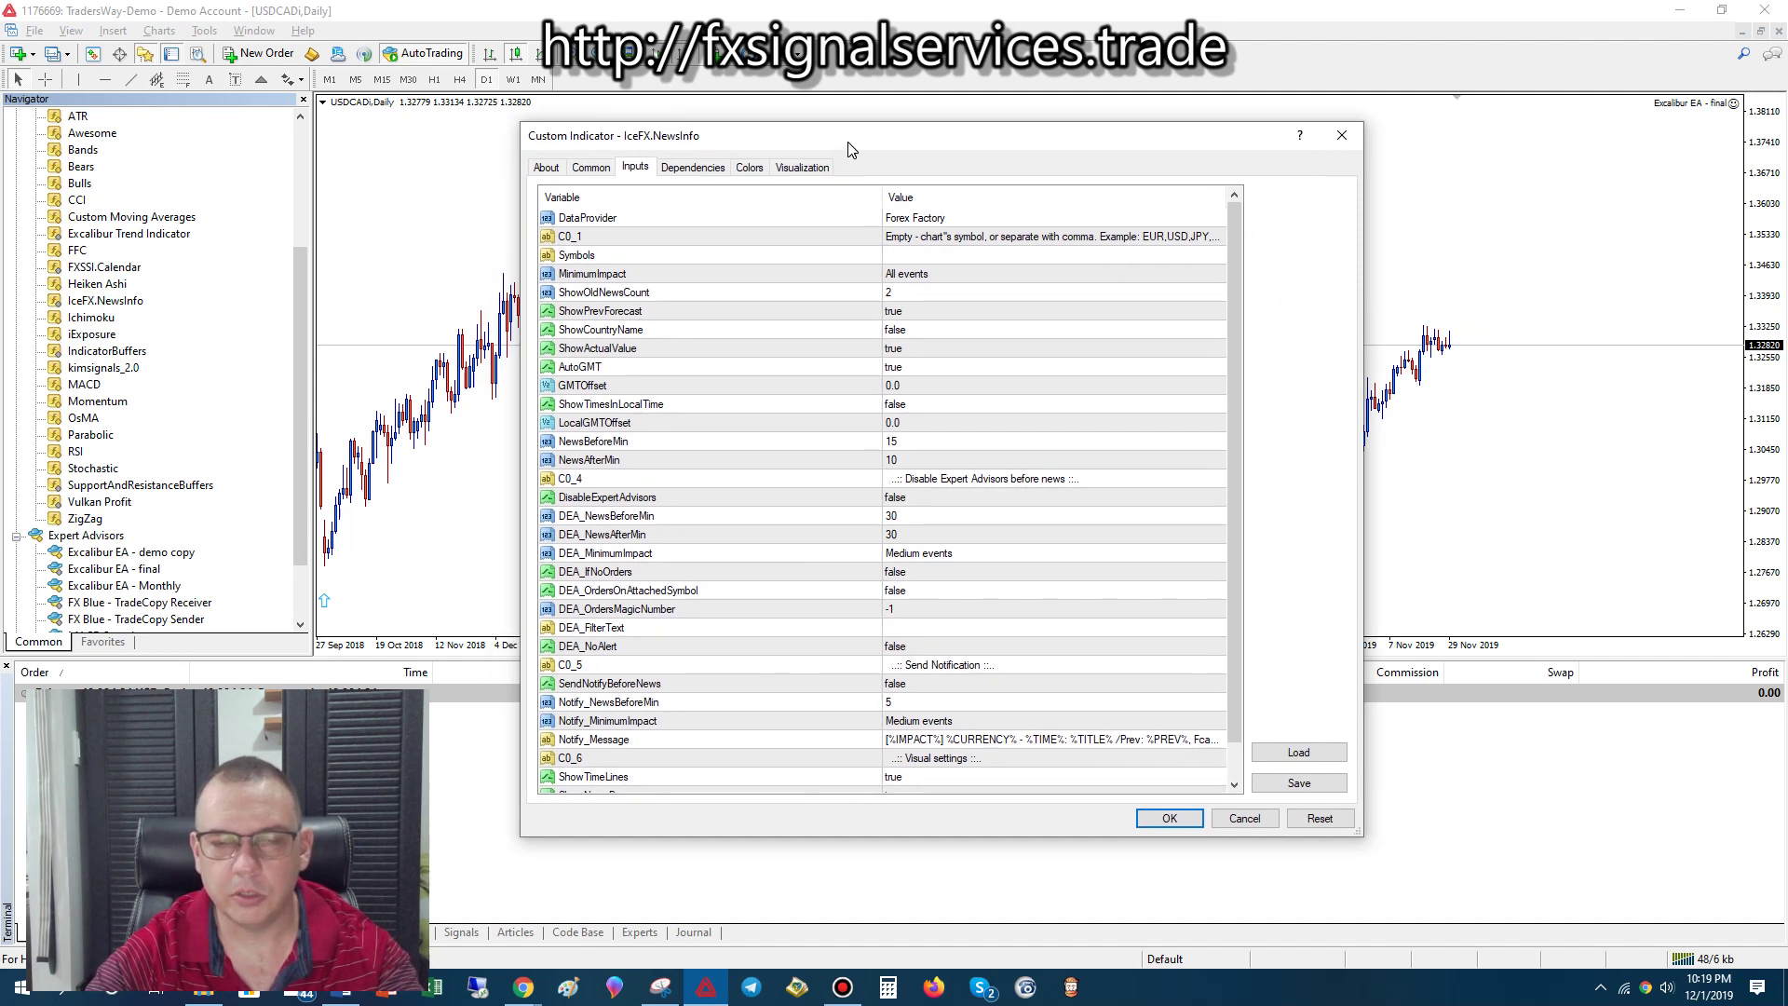
left_click(591, 168)
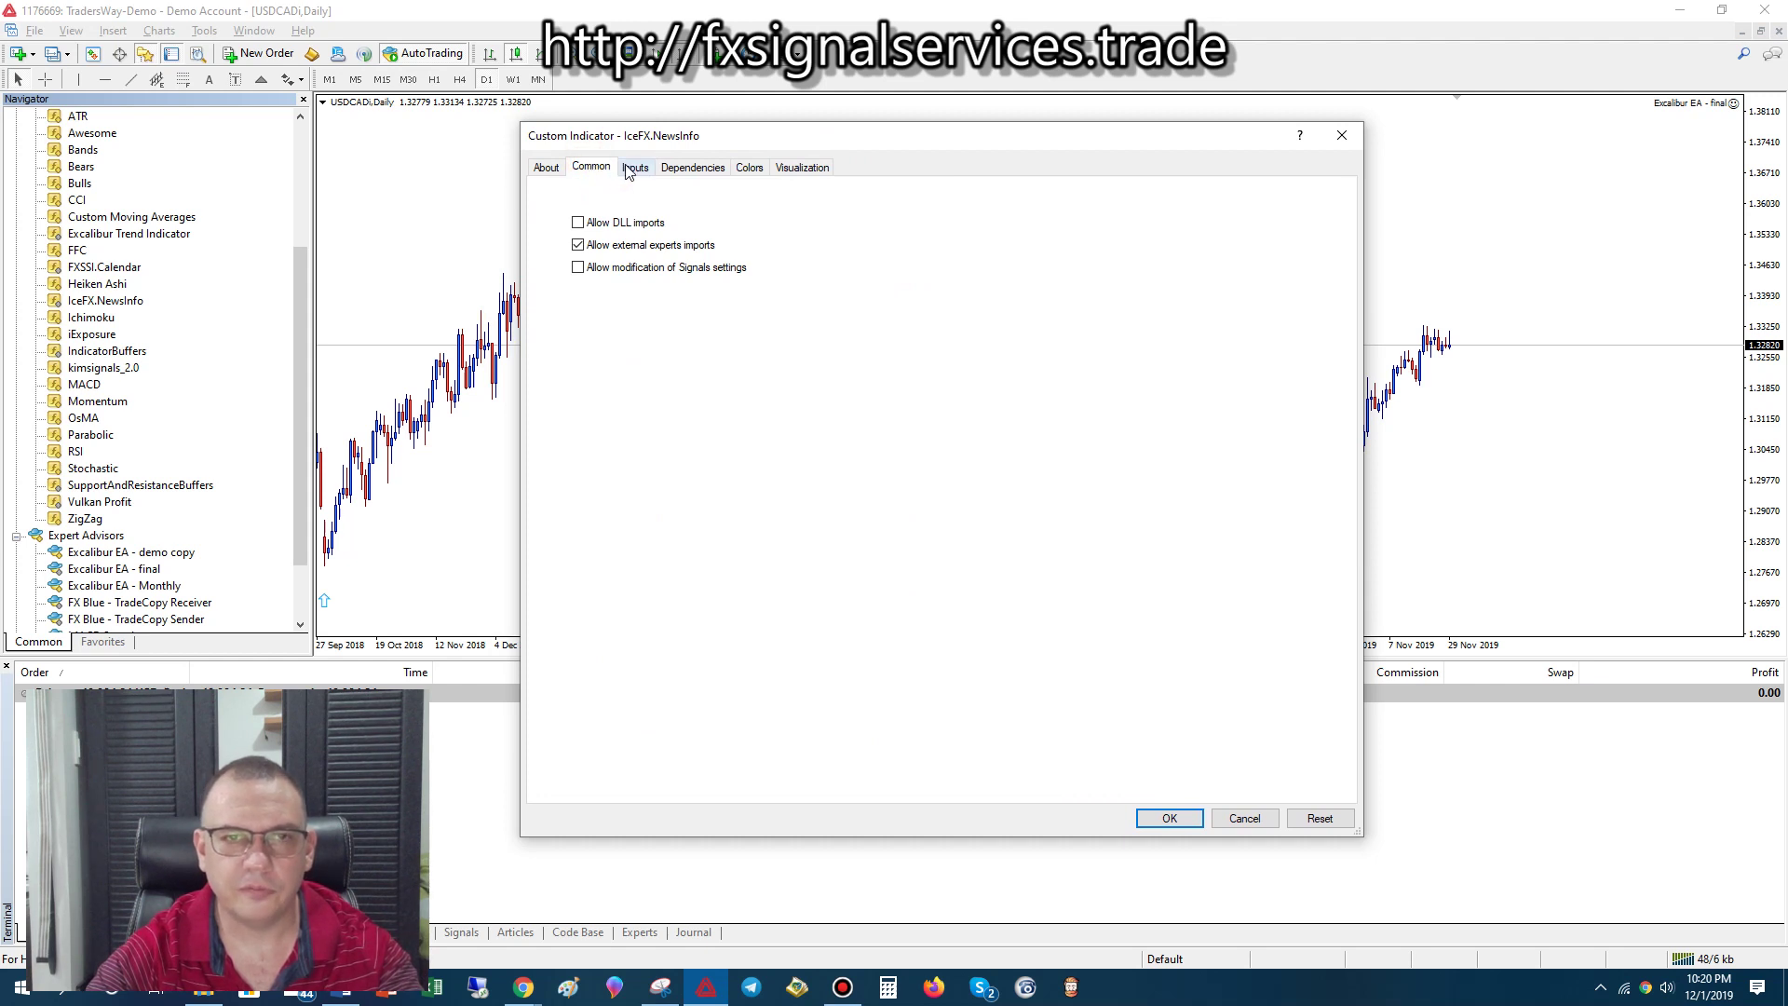
left_click(631, 169)
left_click(597, 175)
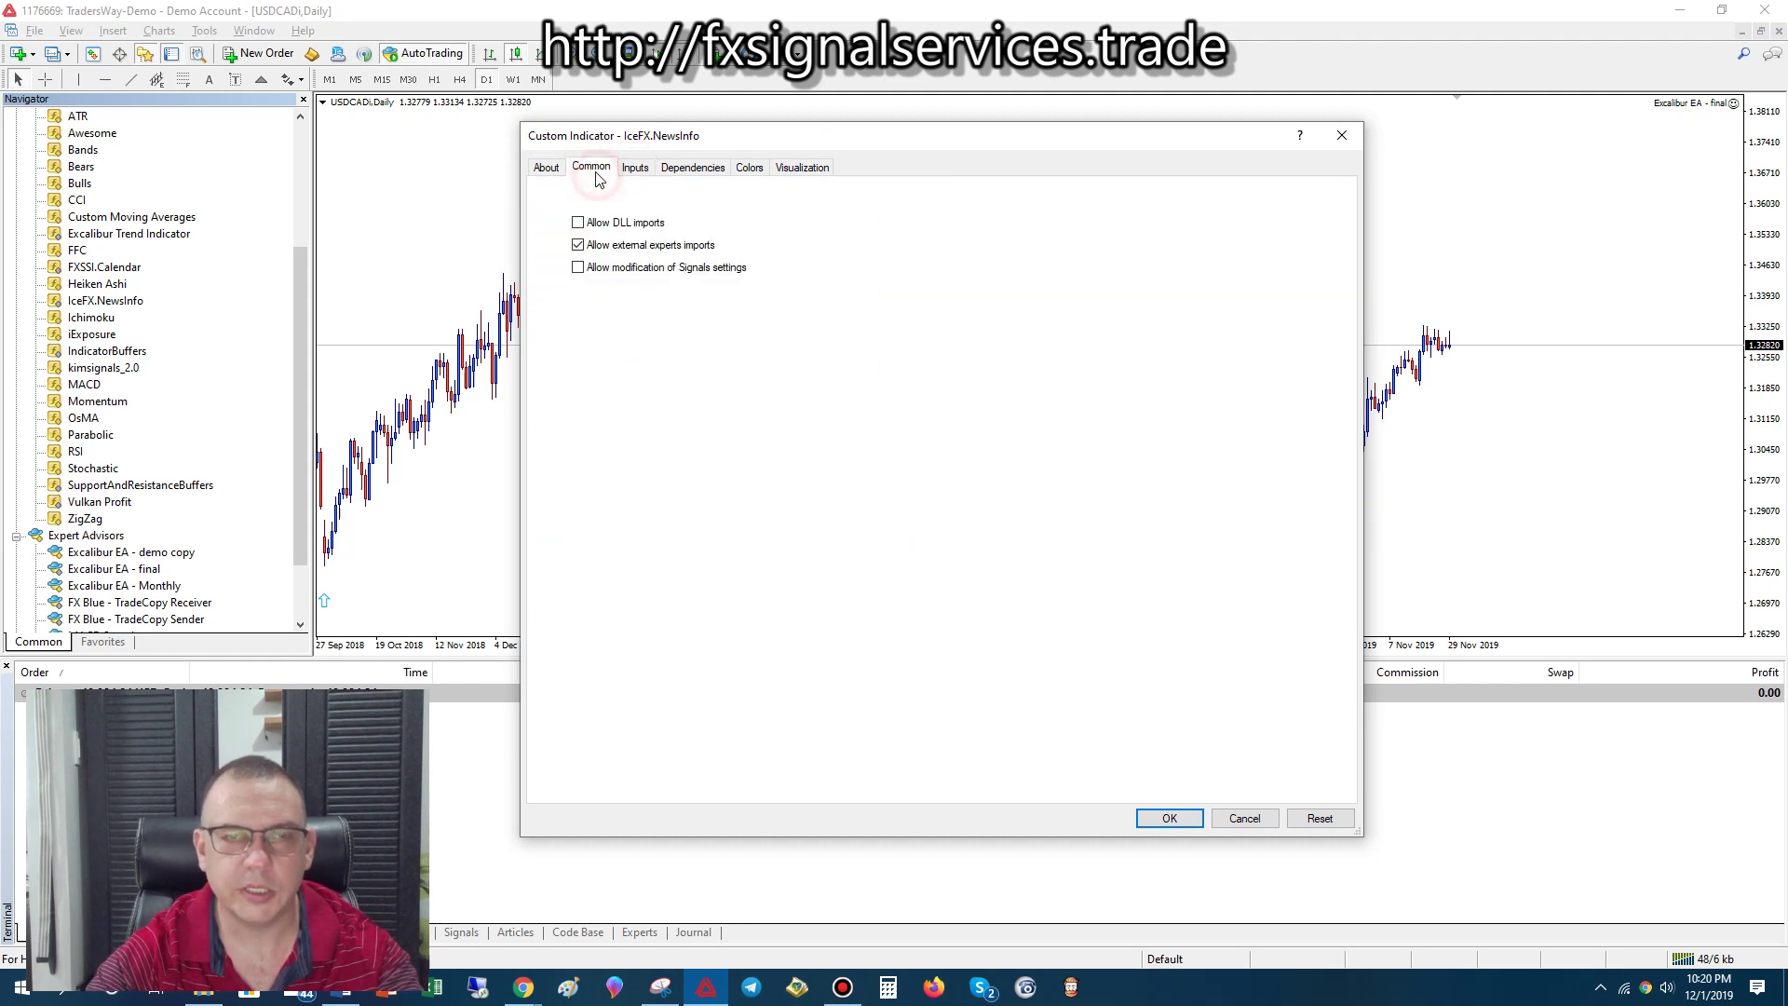
left_click(579, 223)
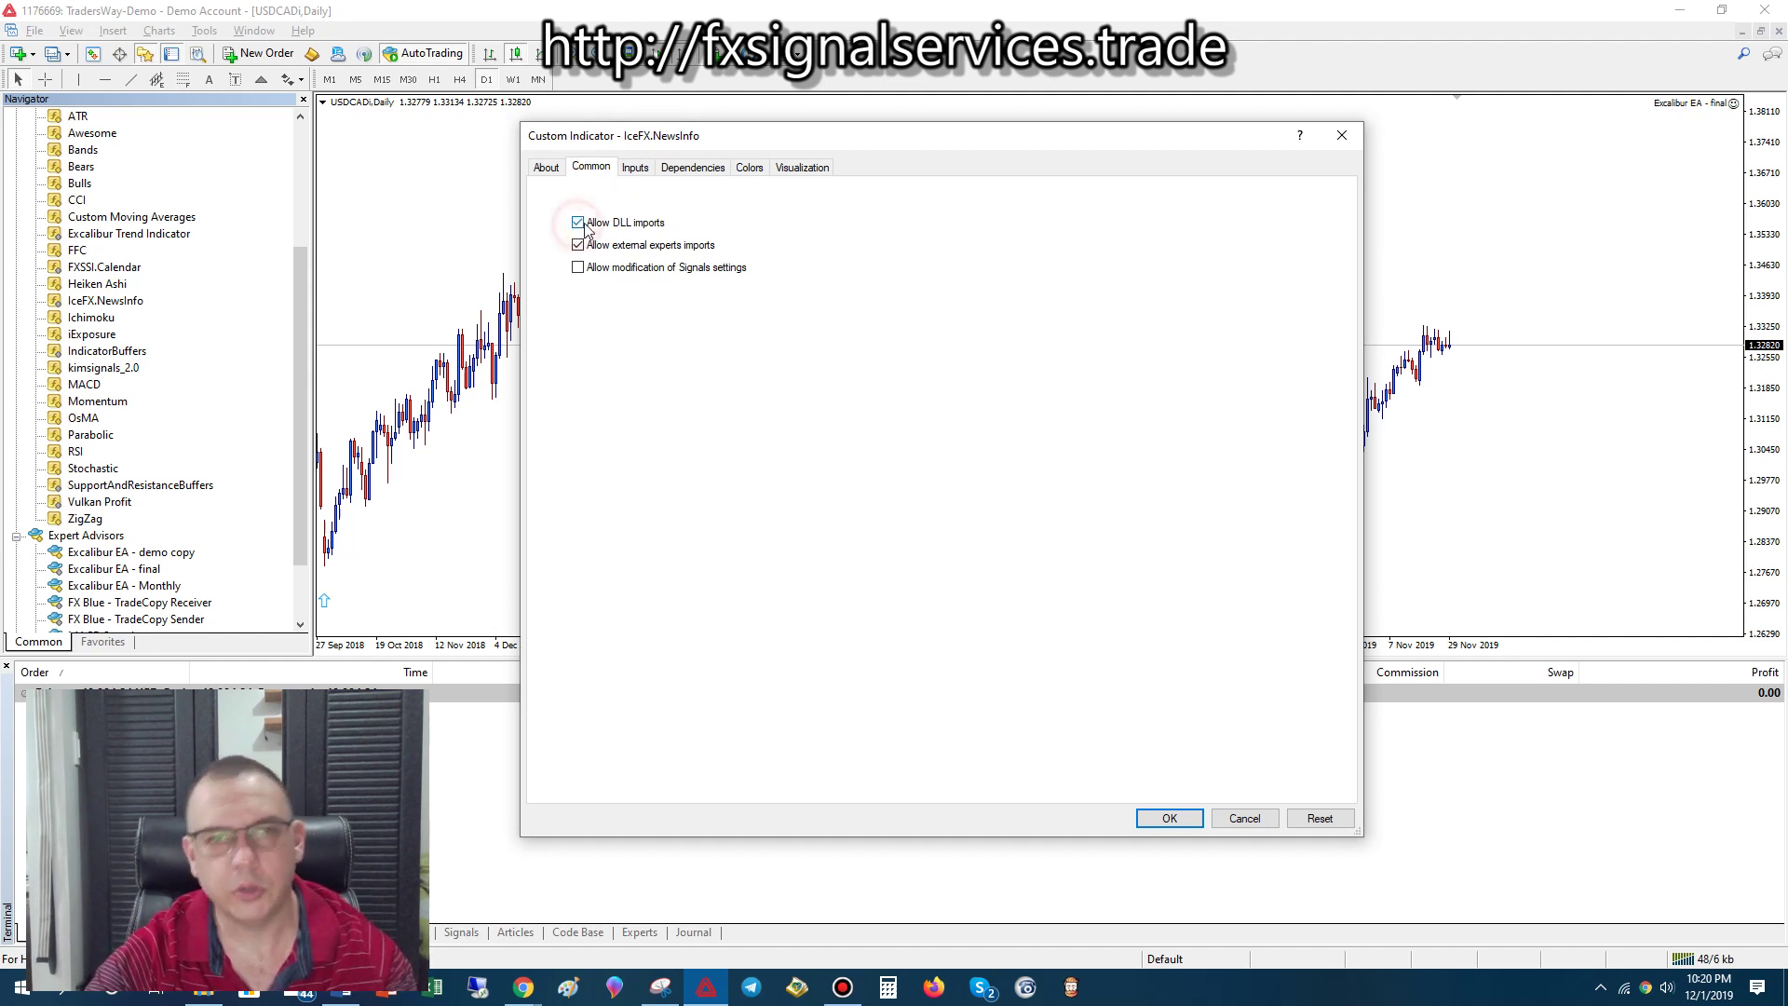
left_click(635, 169)
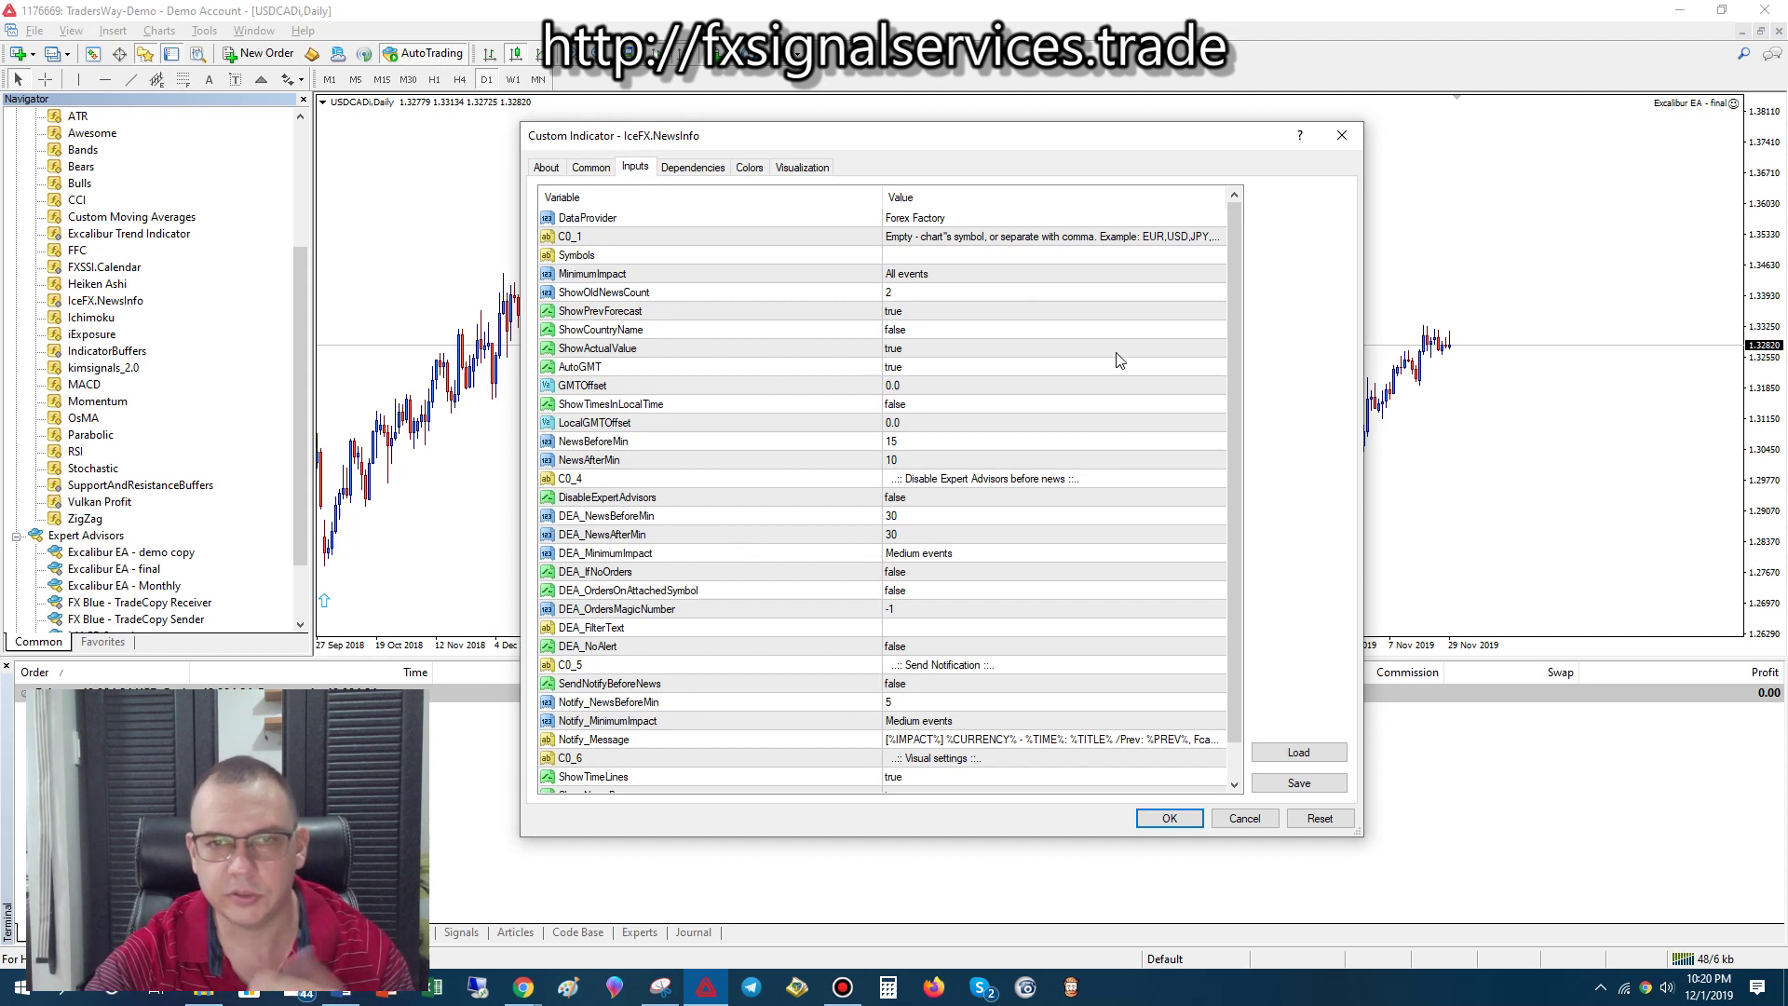
Set DisableExpertAdvisors to true, keeping the 30-minute before/after news windows
scroll(1229, 431, "down", 1)
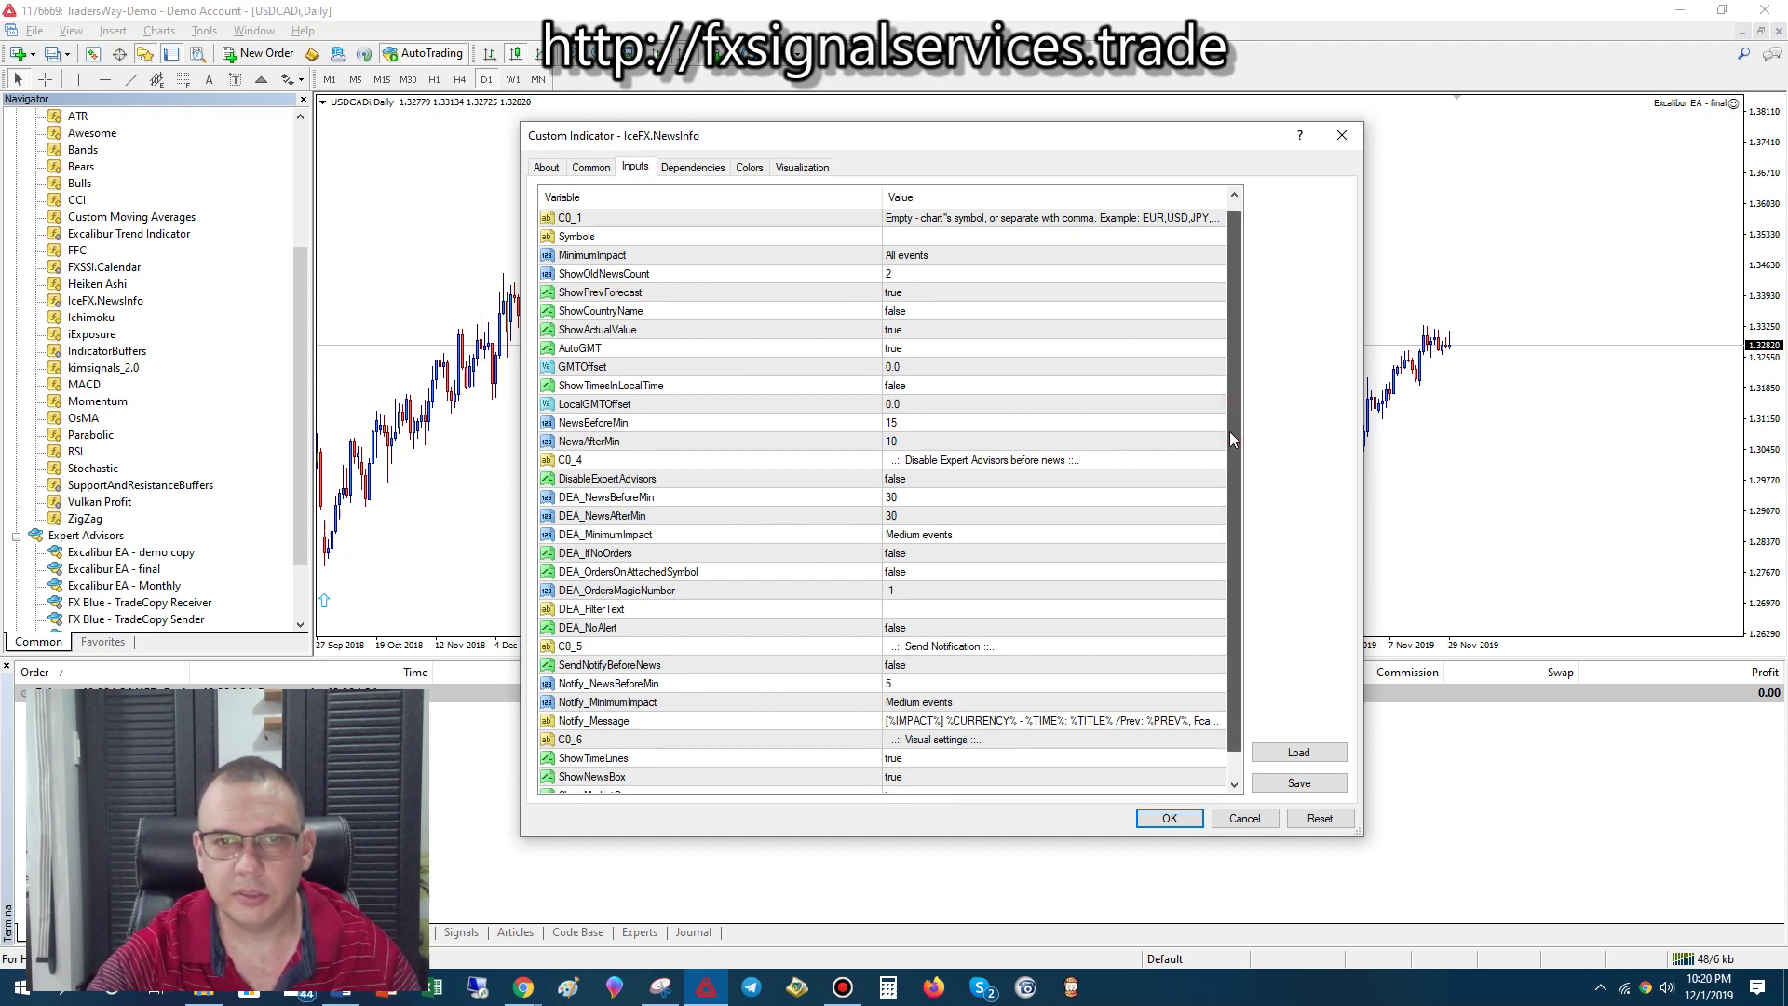
scroll(1229, 432, "up", 1)
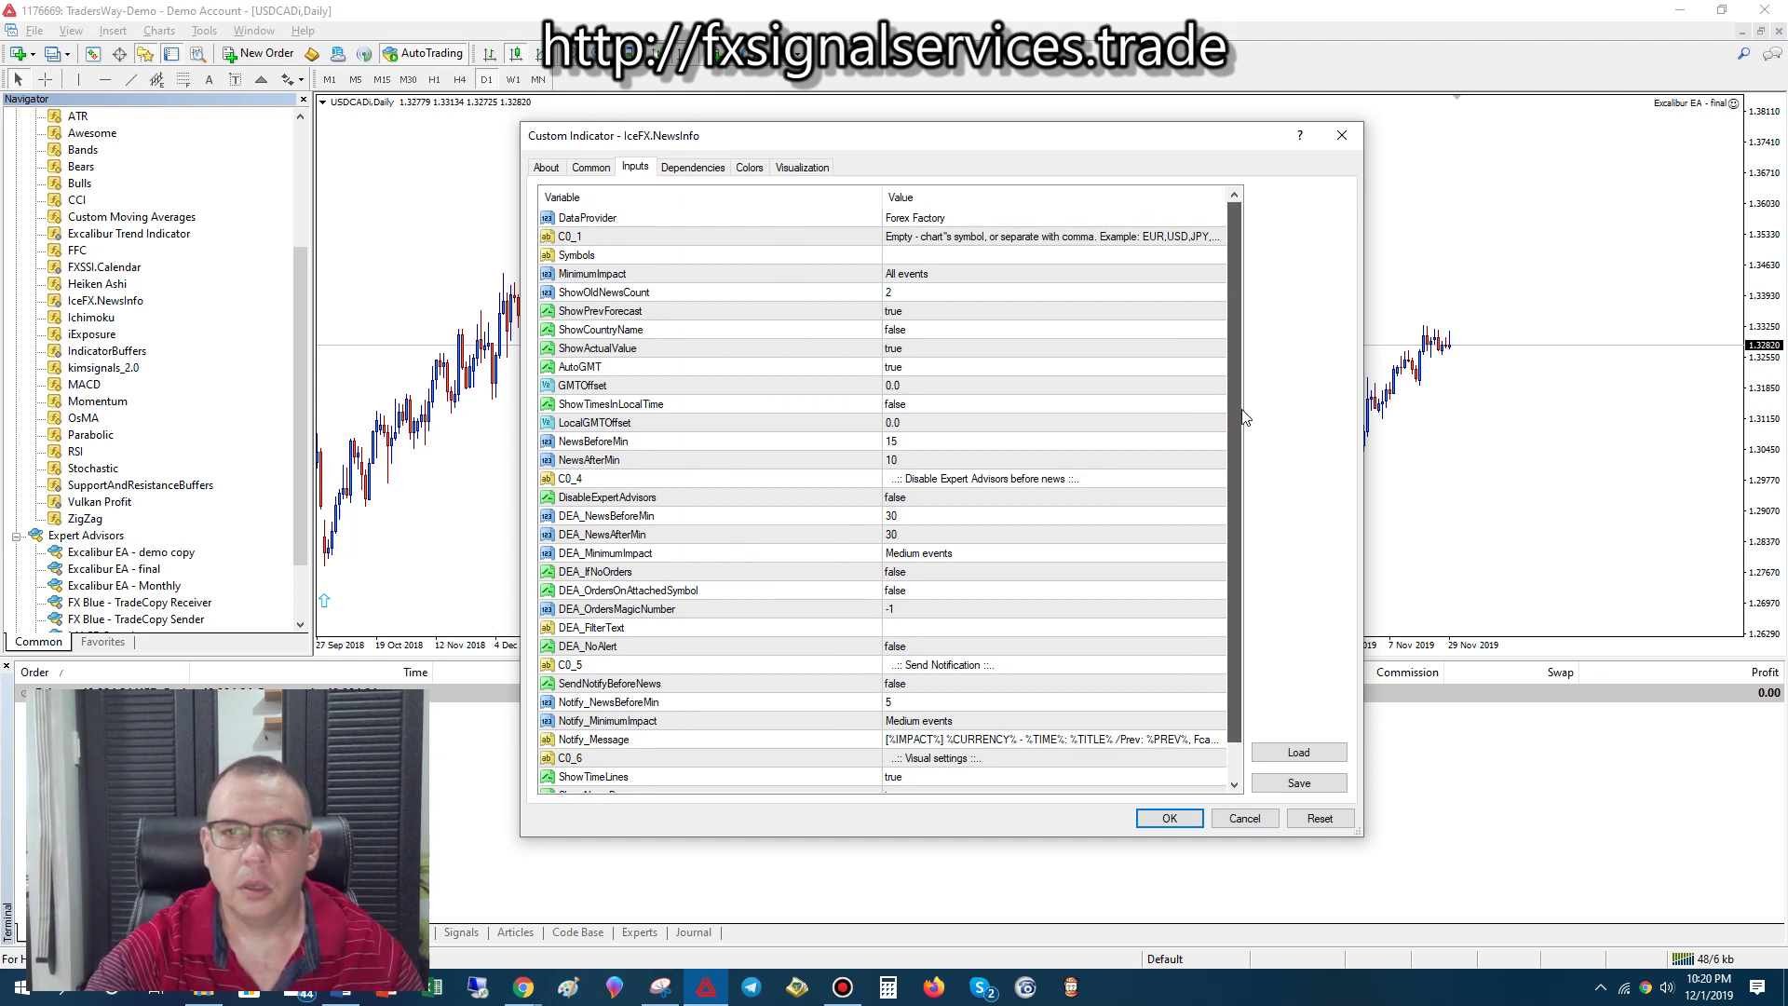
scroll(1237, 429, "down", 2)
scroll(1237, 410, "up", 2)
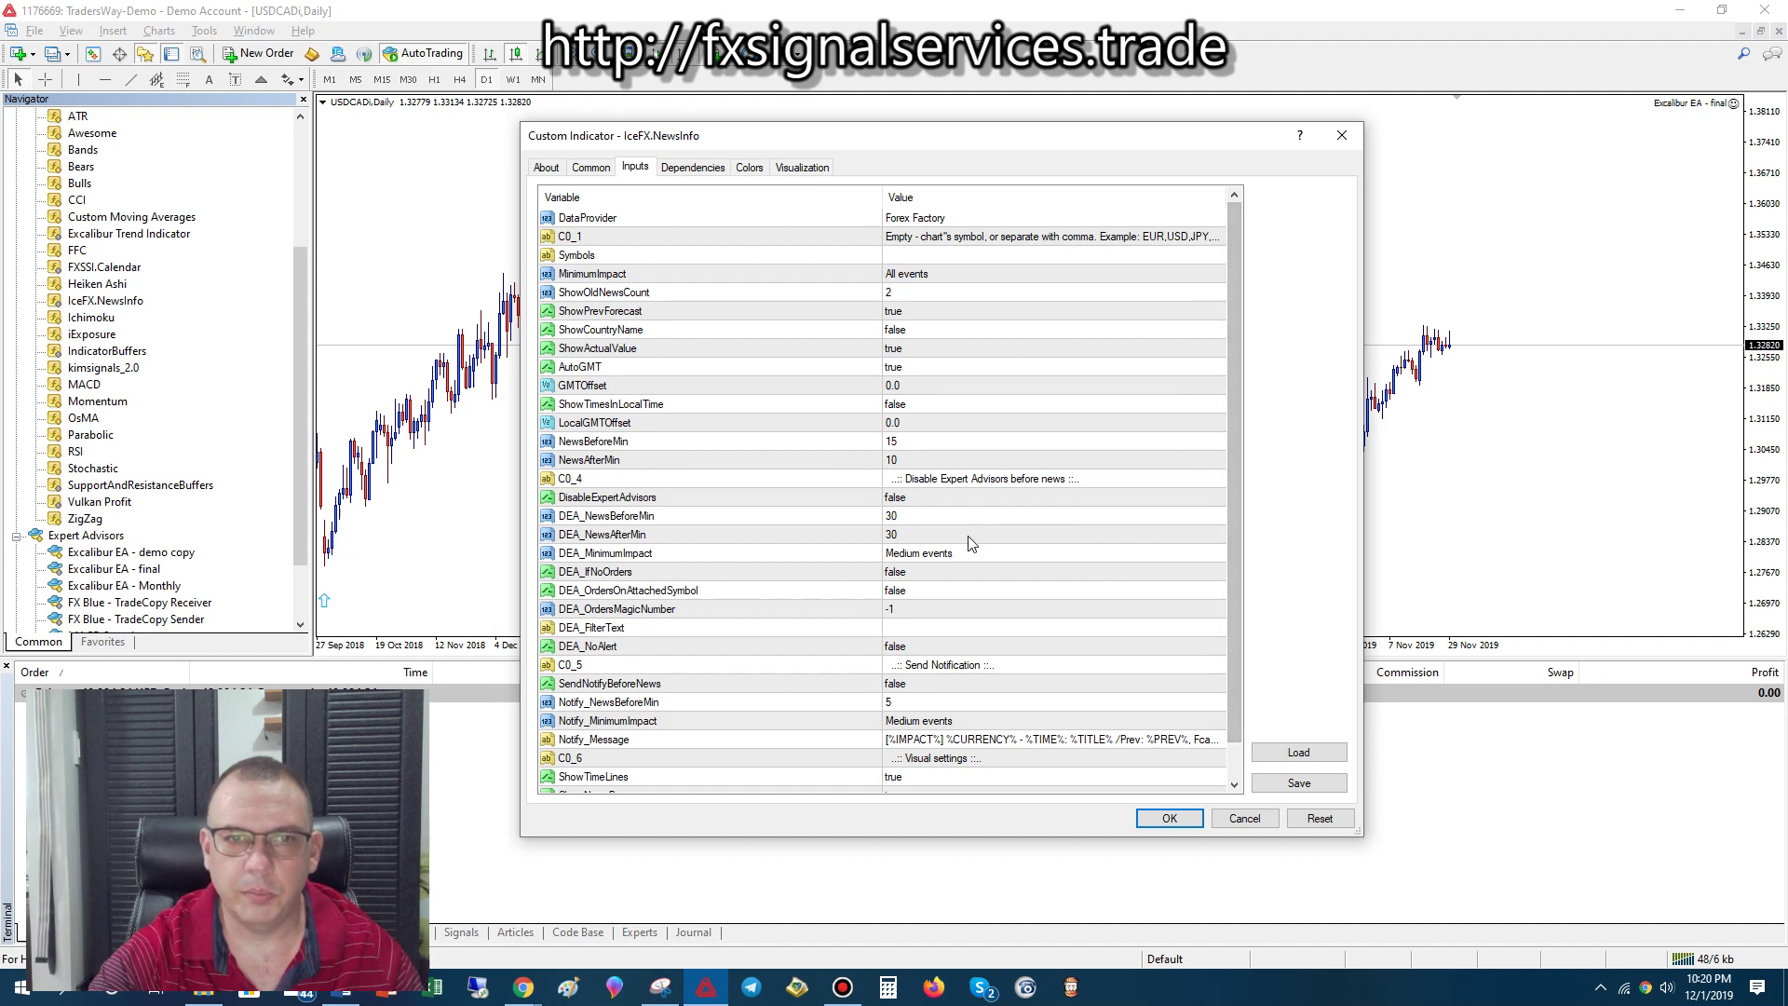
left_click(918, 506)
left_click(917, 508)
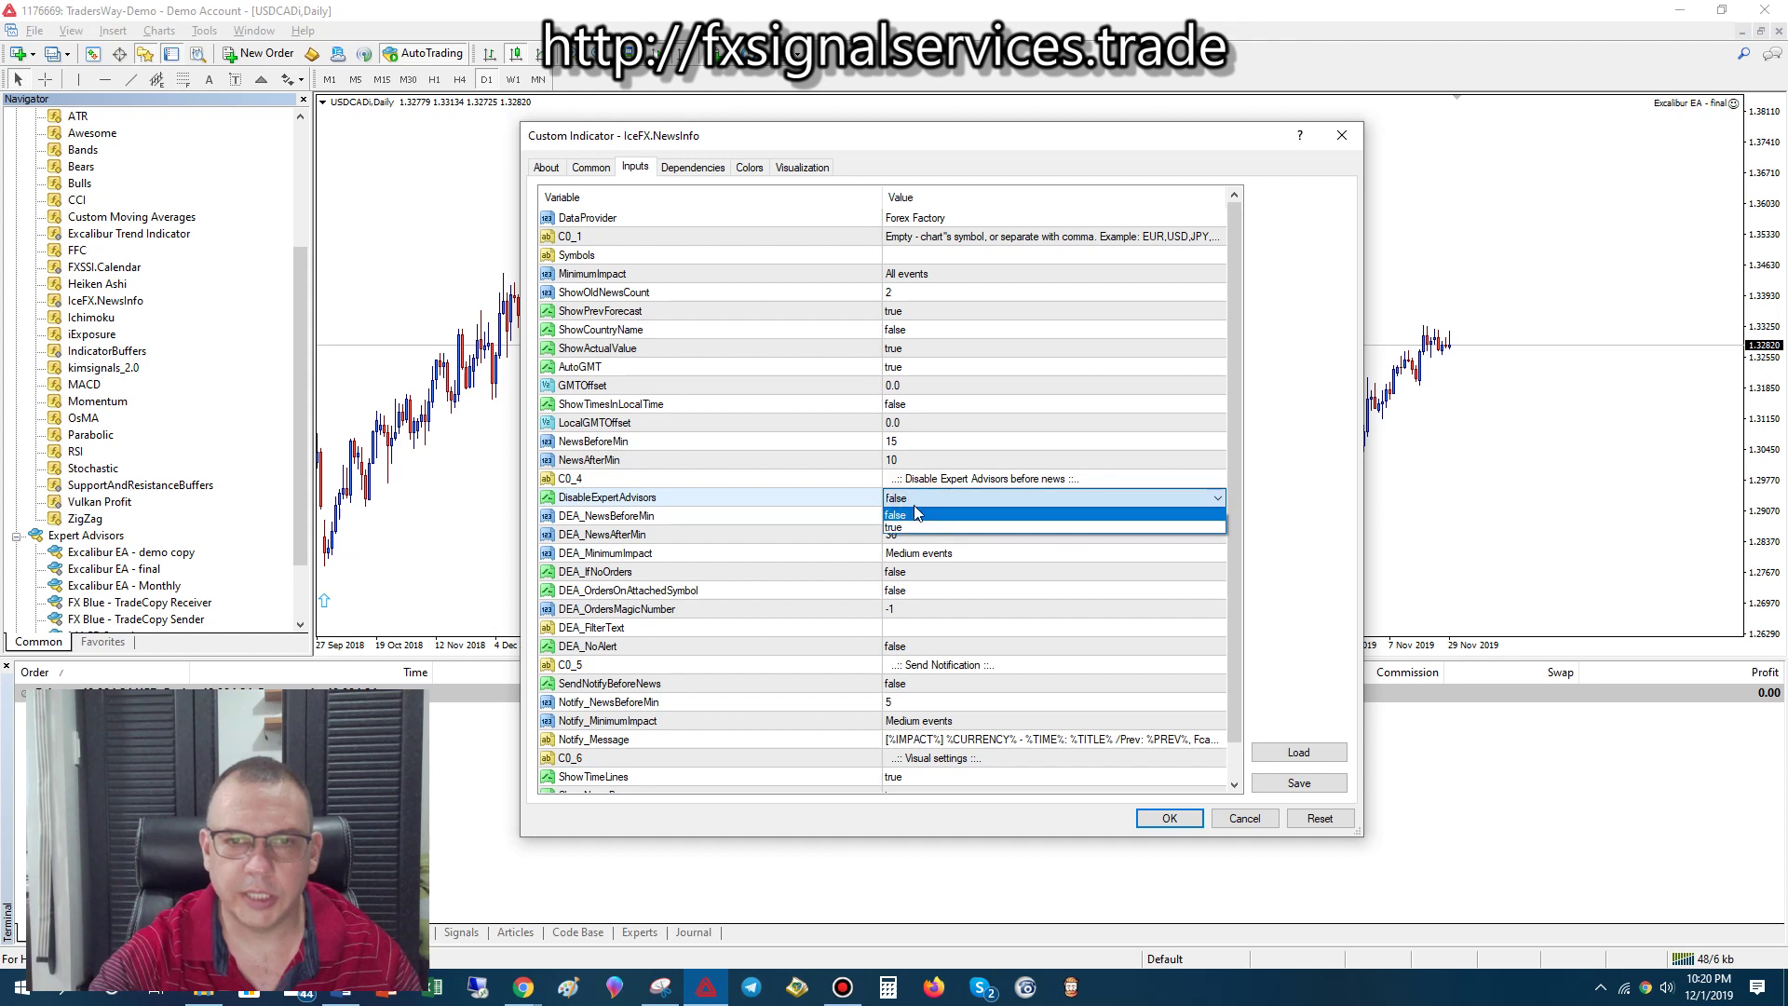
left_click(910, 527)
left_click(909, 521)
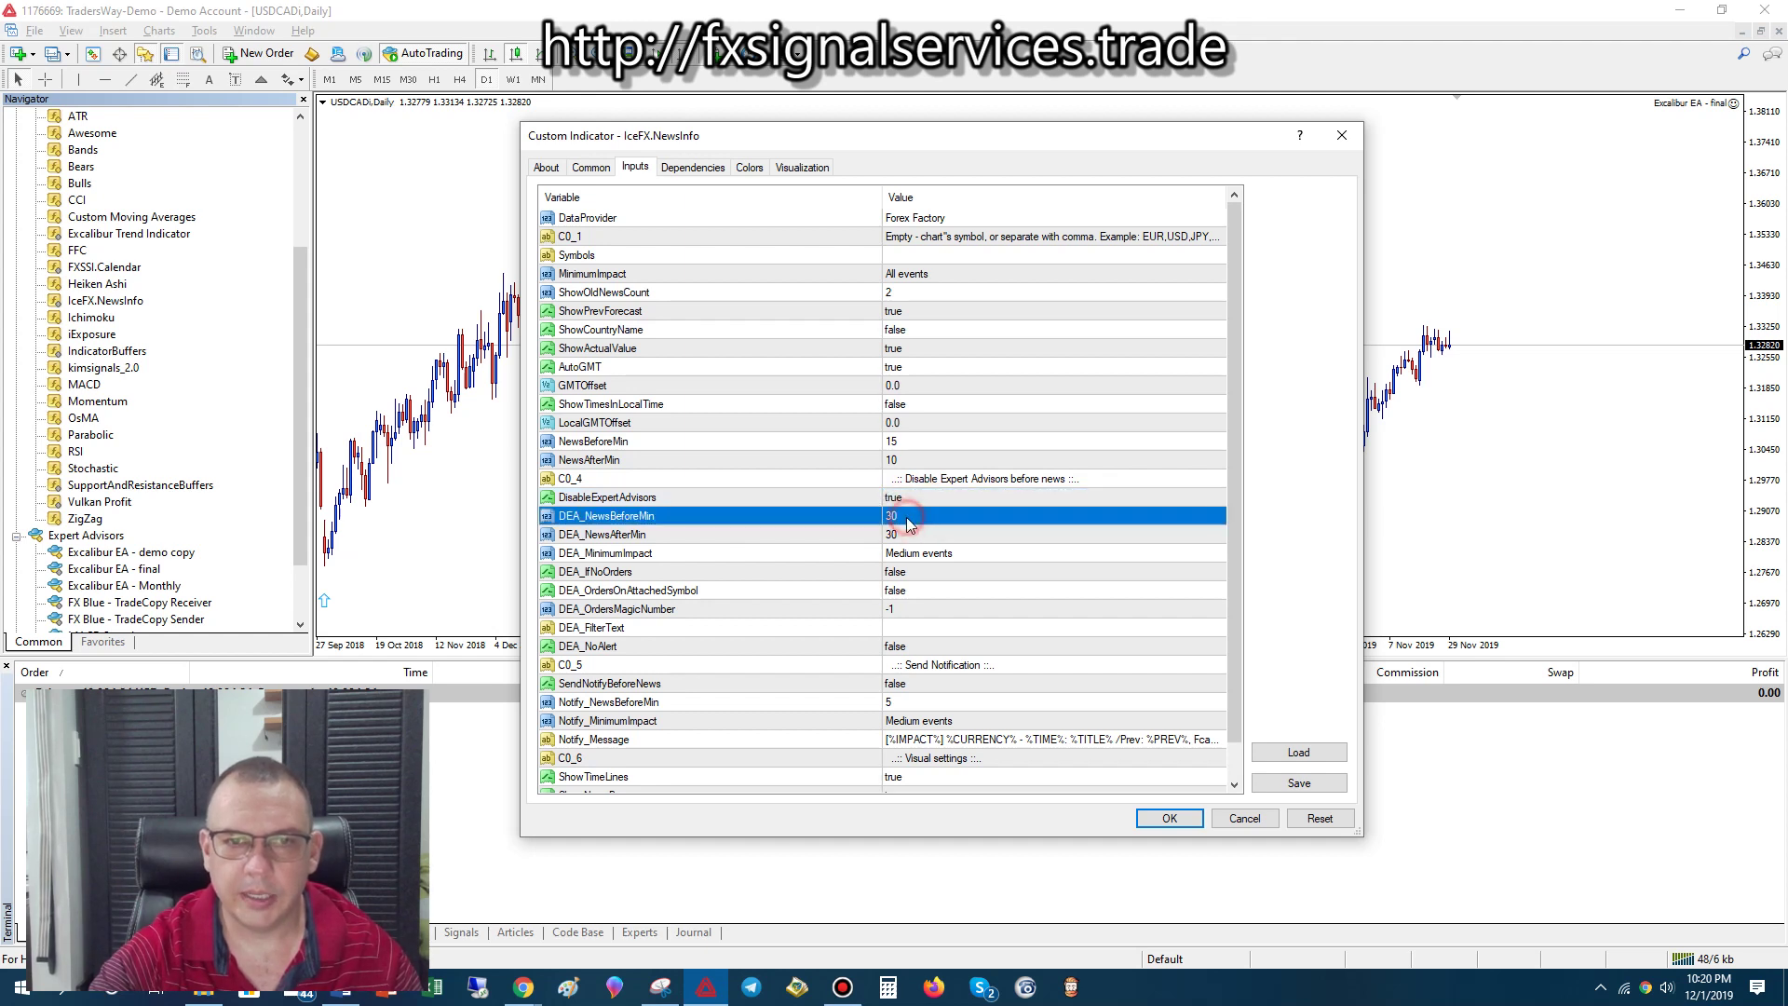
left_click(909, 536)
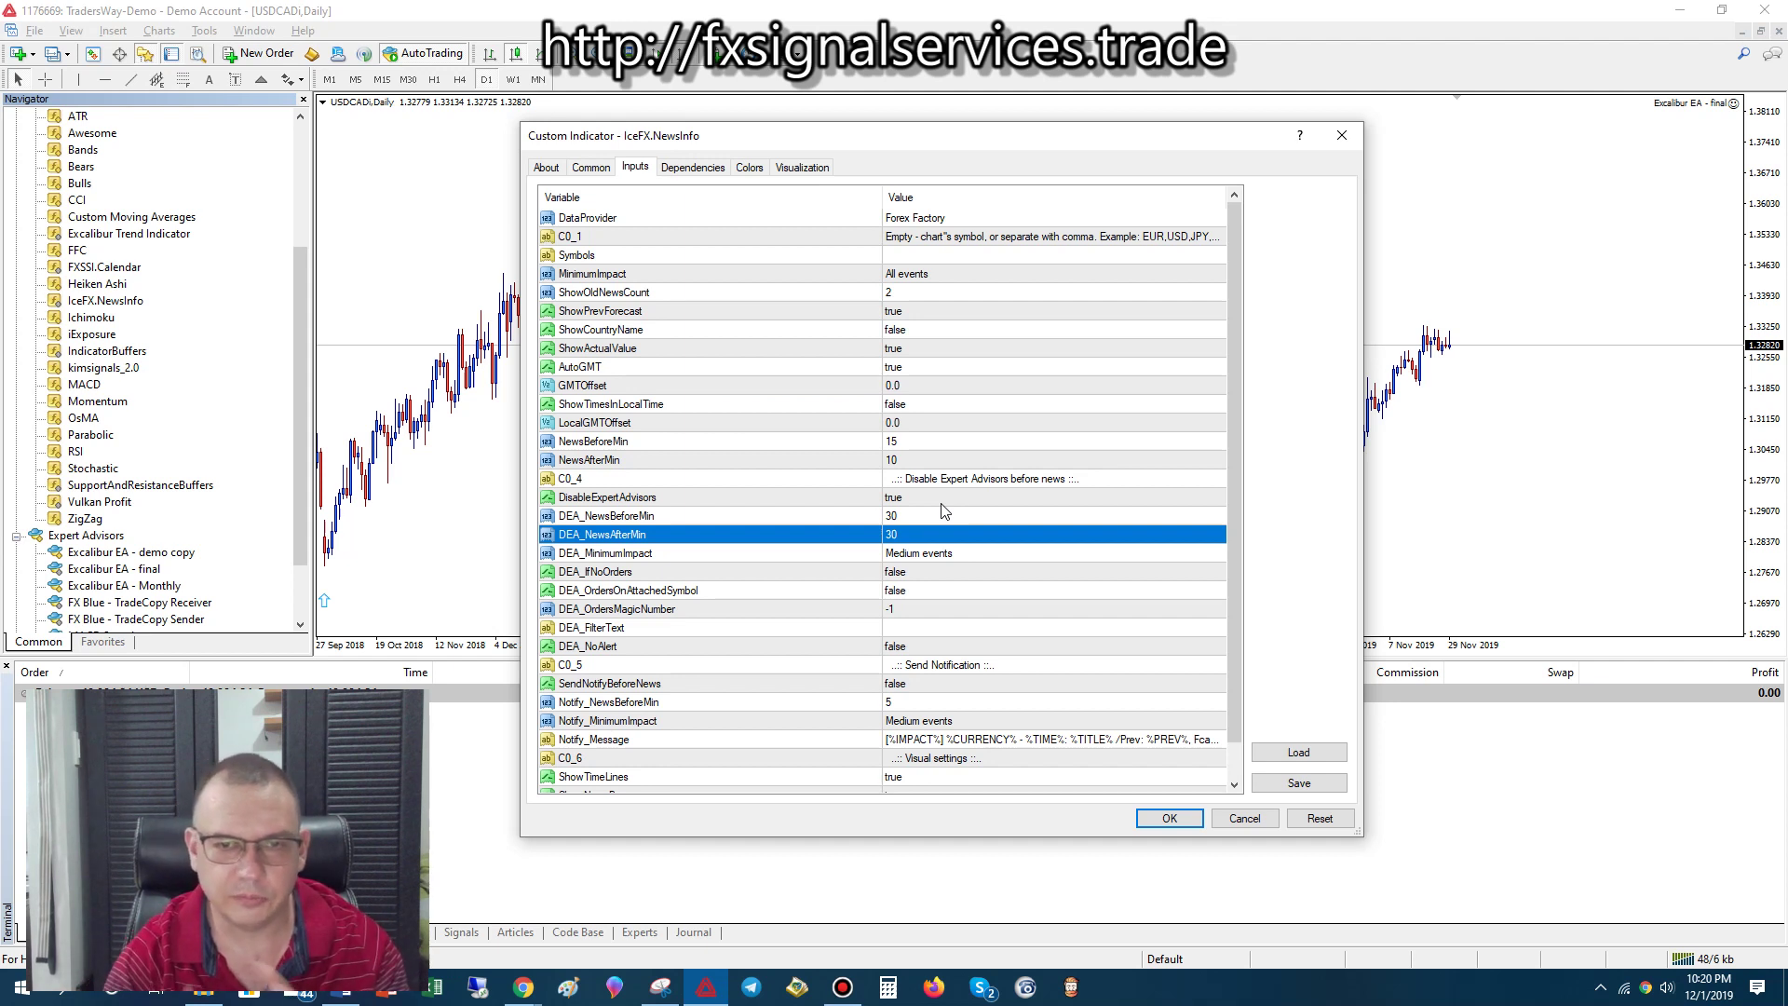
Set DEA_MinimumImpact to High events
left_click(927, 558)
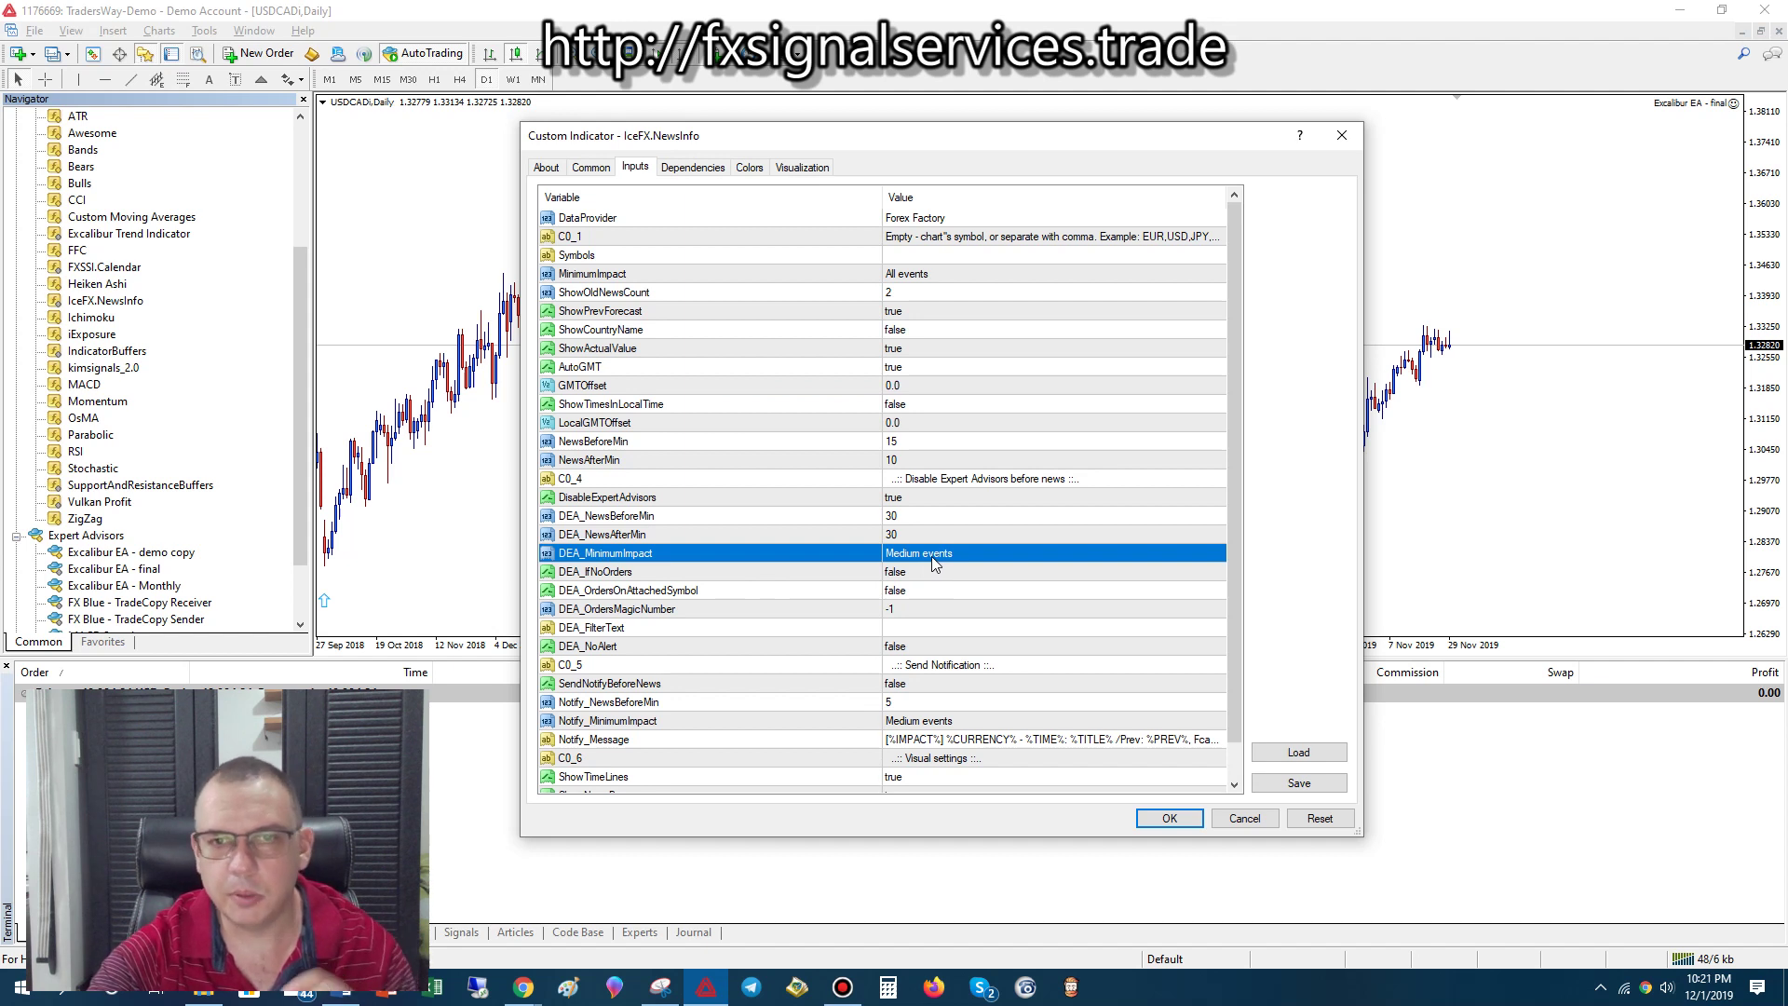
left_click(932, 557)
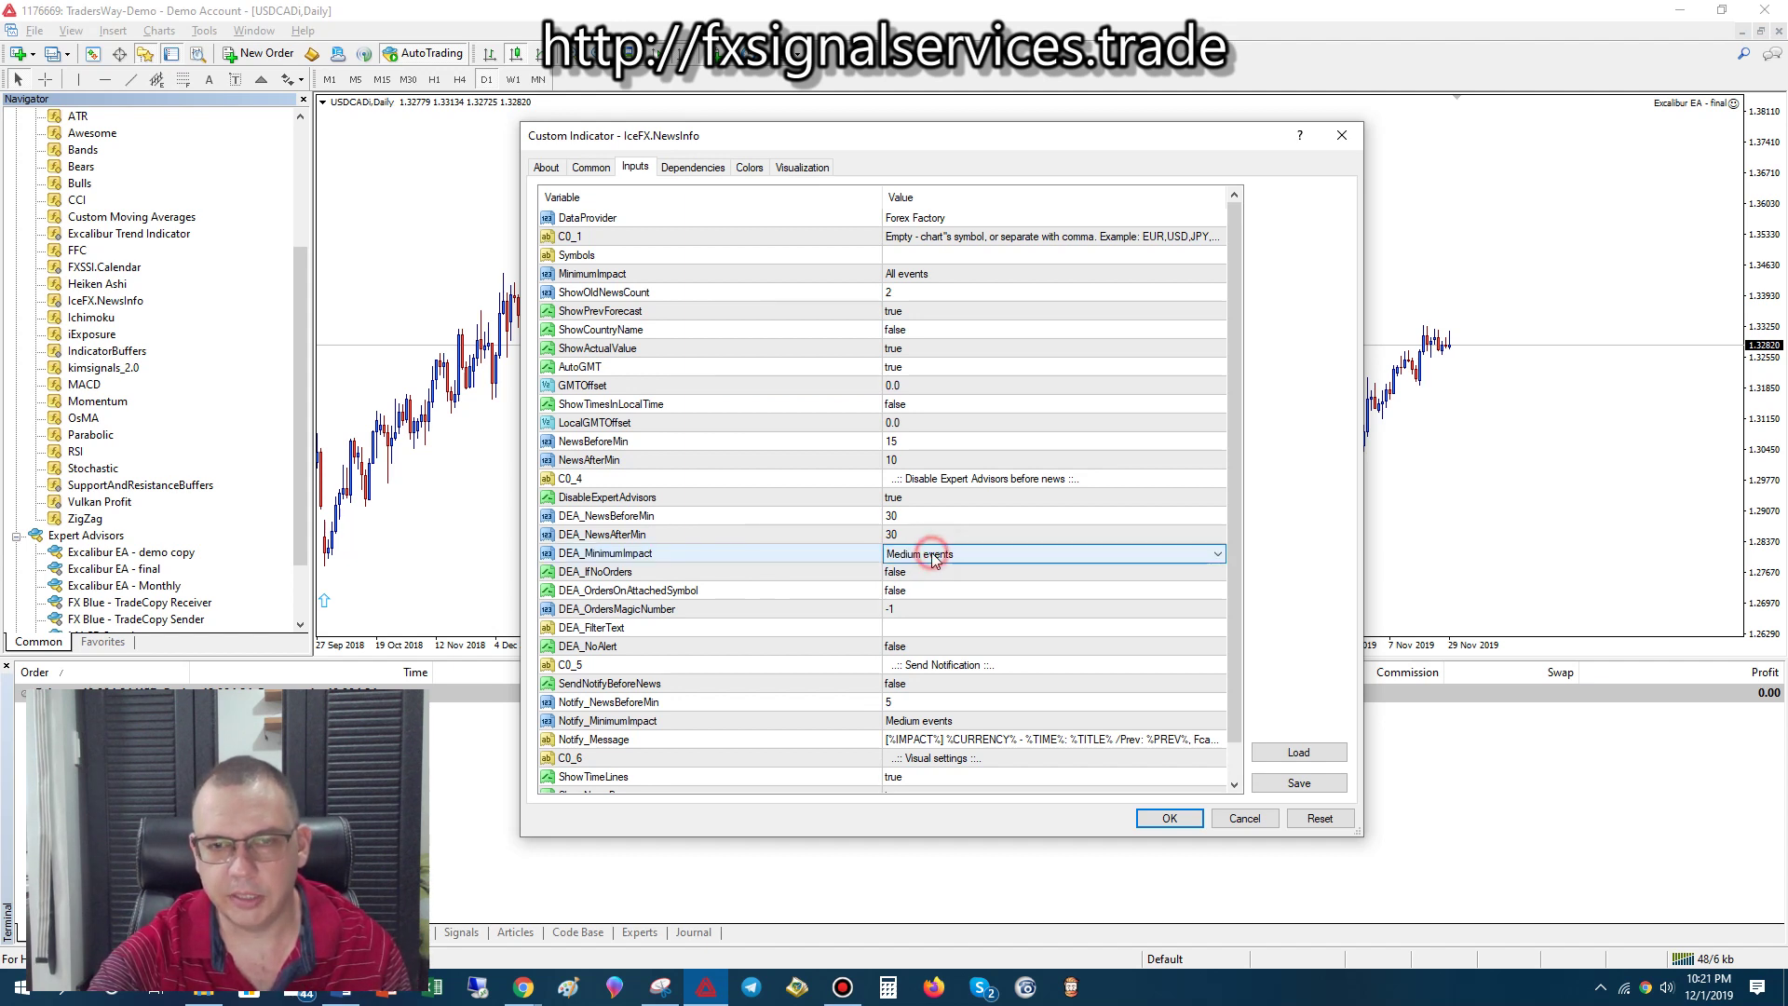
left_click(932, 557)
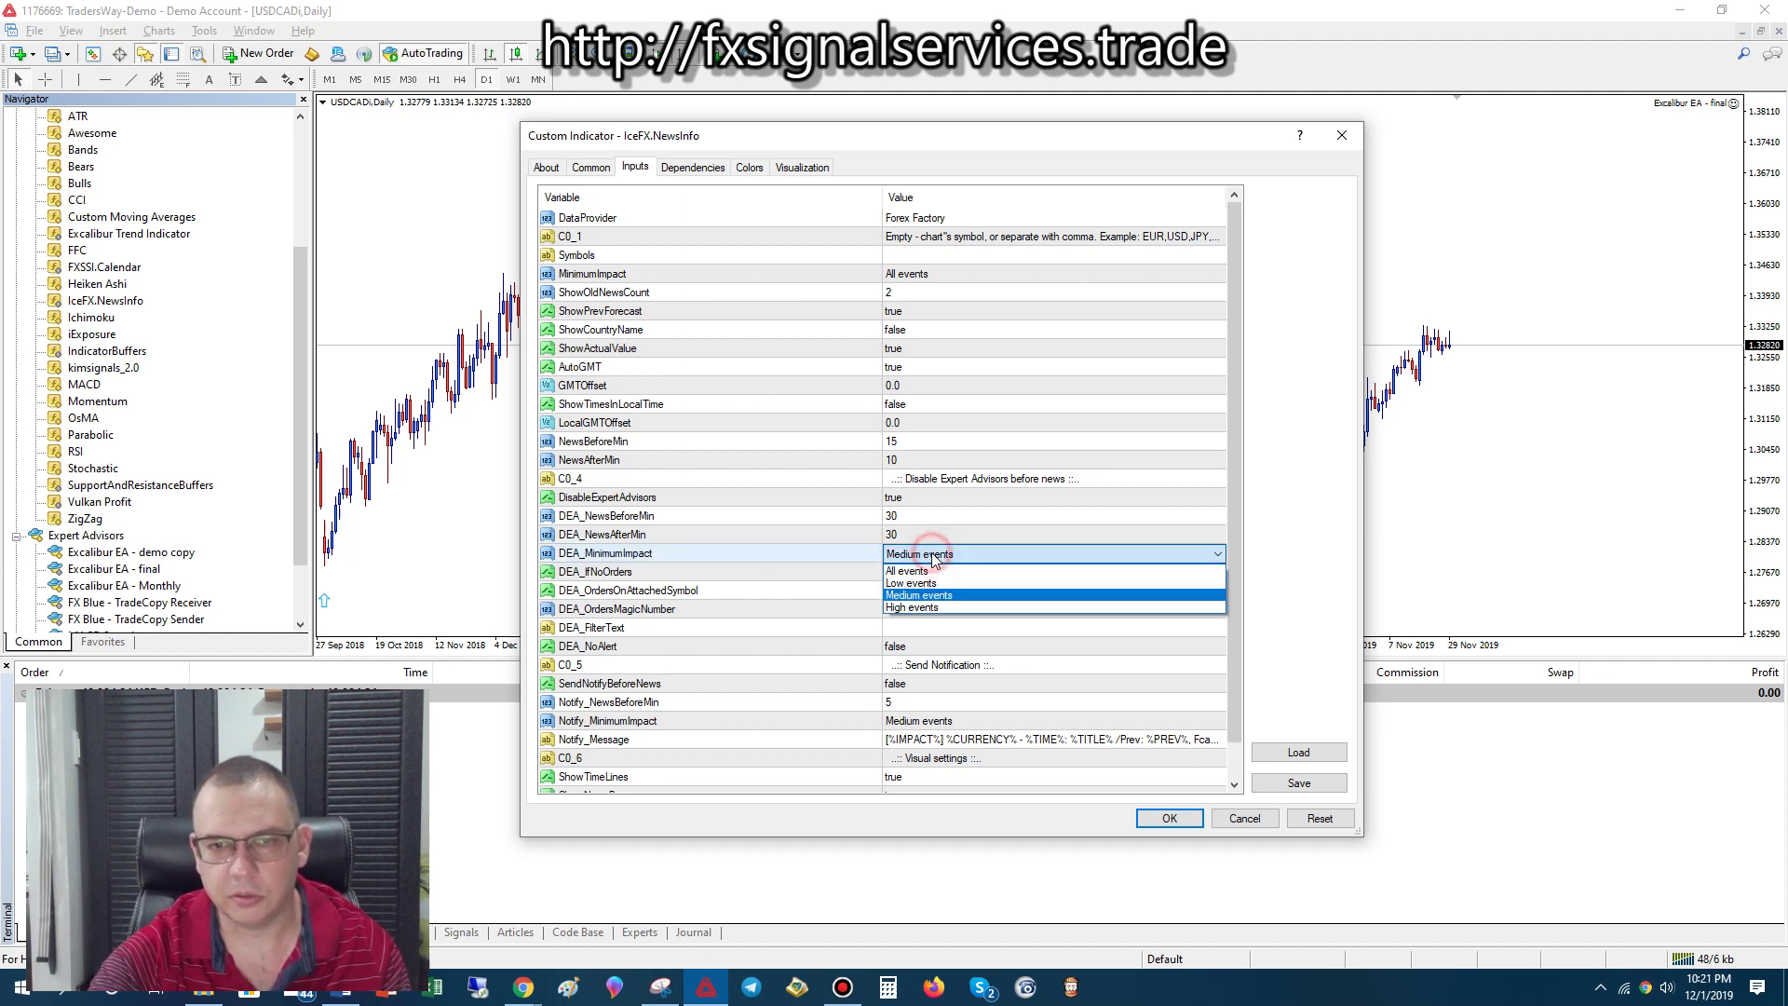
left_click(927, 608)
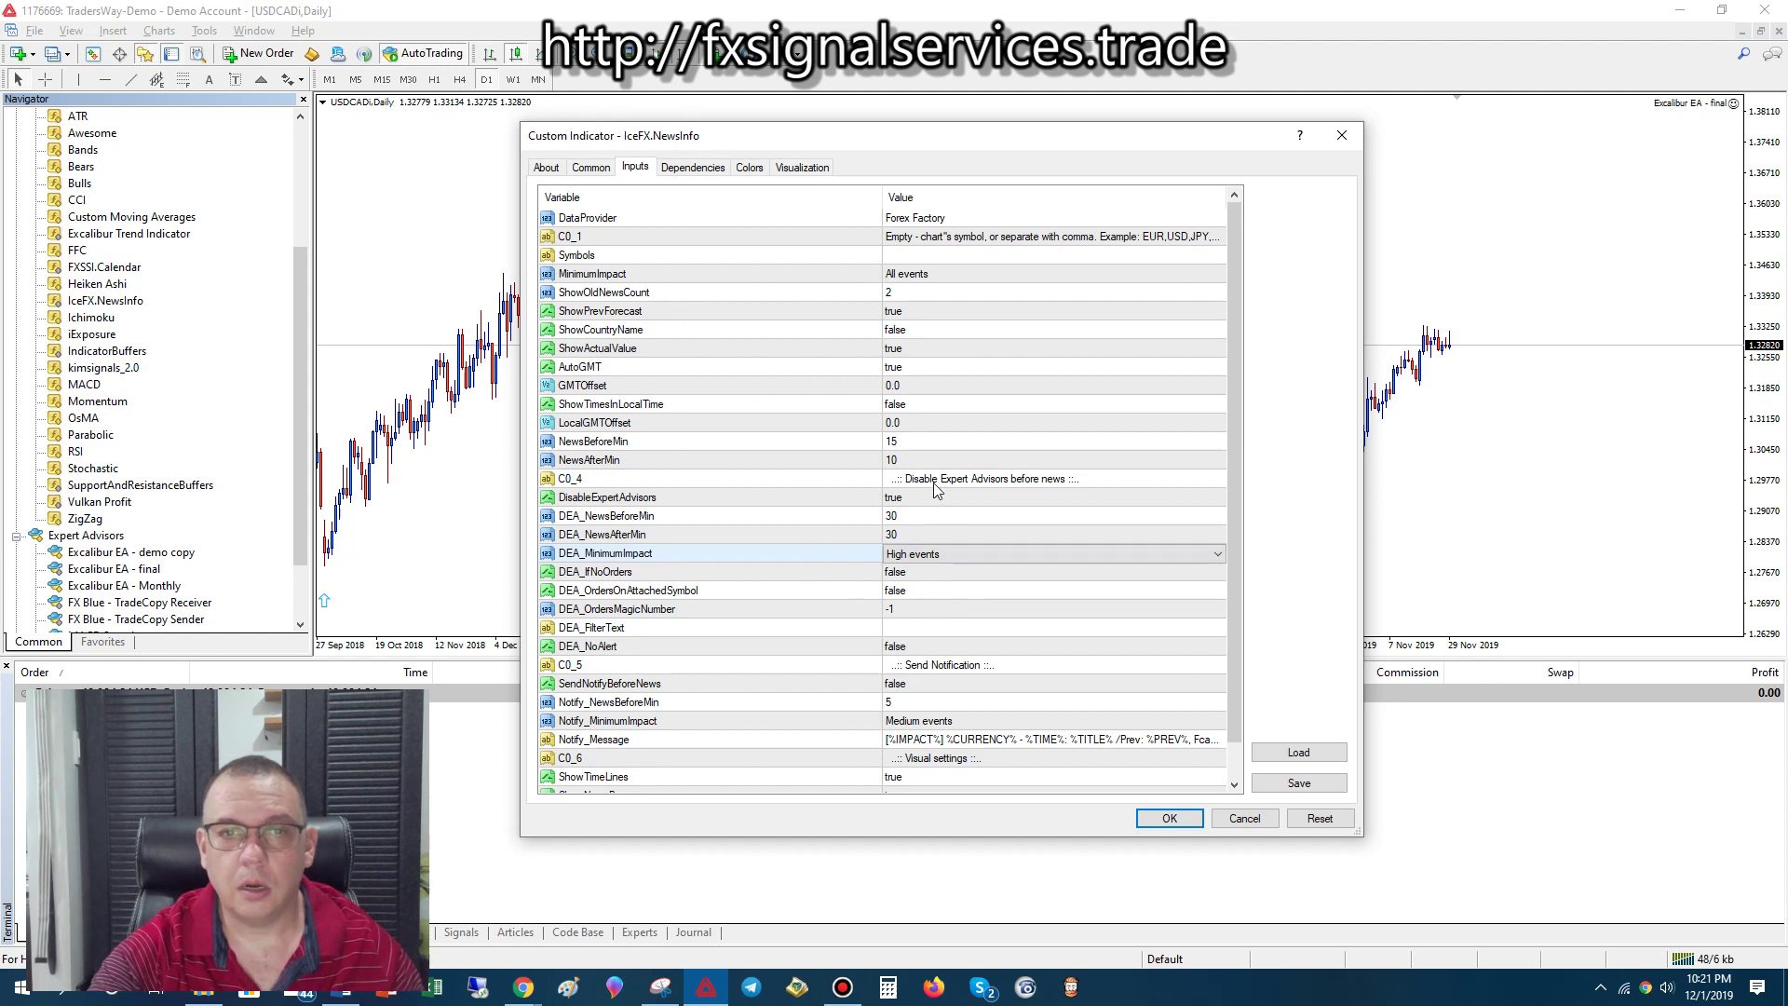
Set ShowTimesInLocalTime to true and apply the NewsInfo settings with OK
left_click(594, 406)
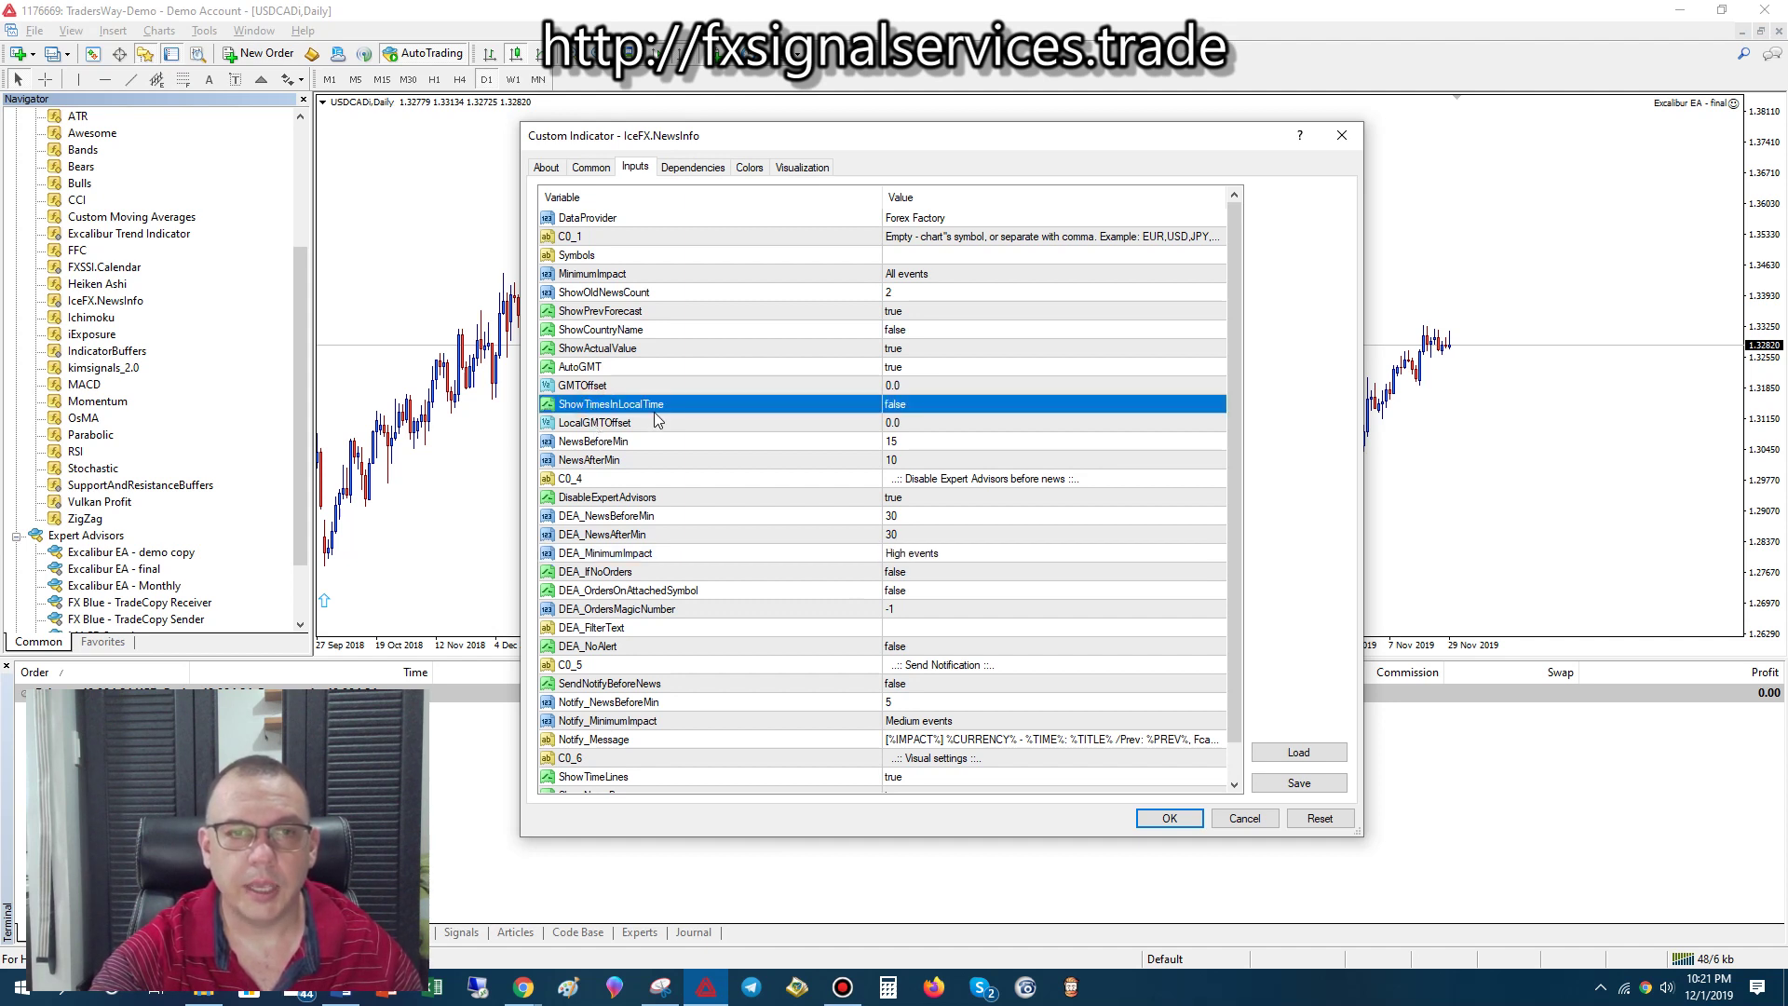
left_click(926, 405)
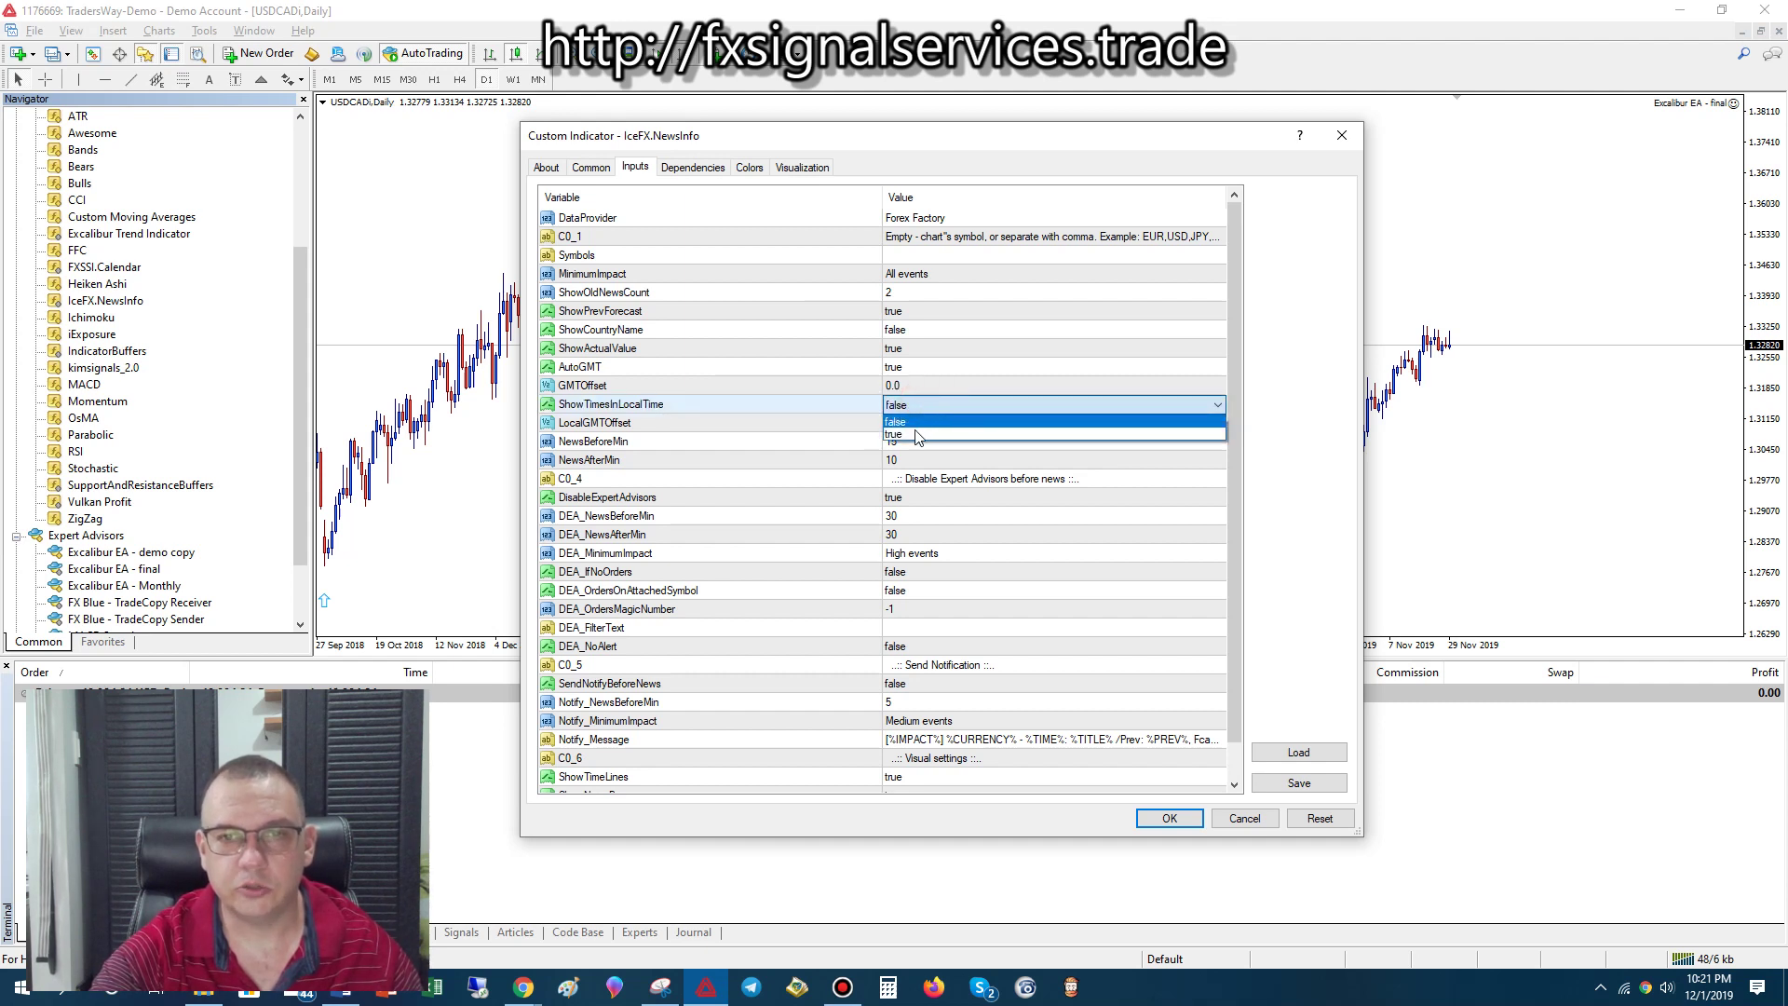
left_click(918, 435)
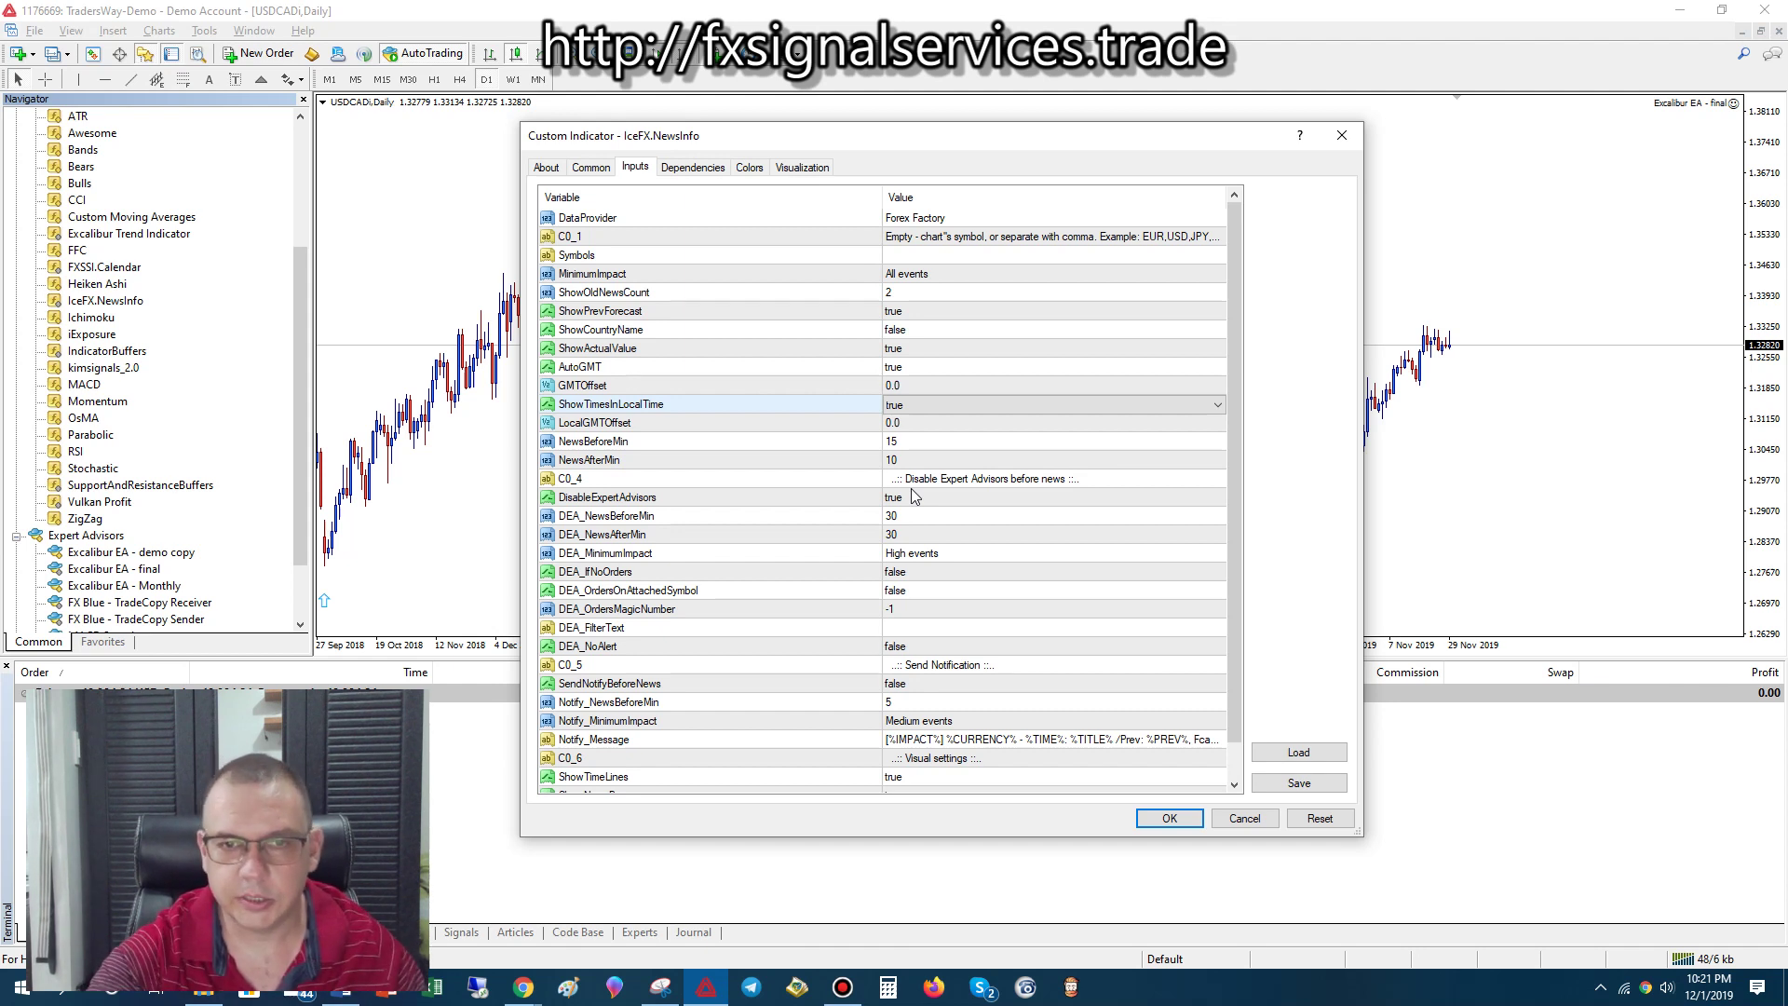
scroll(931, 507, "down", 1)
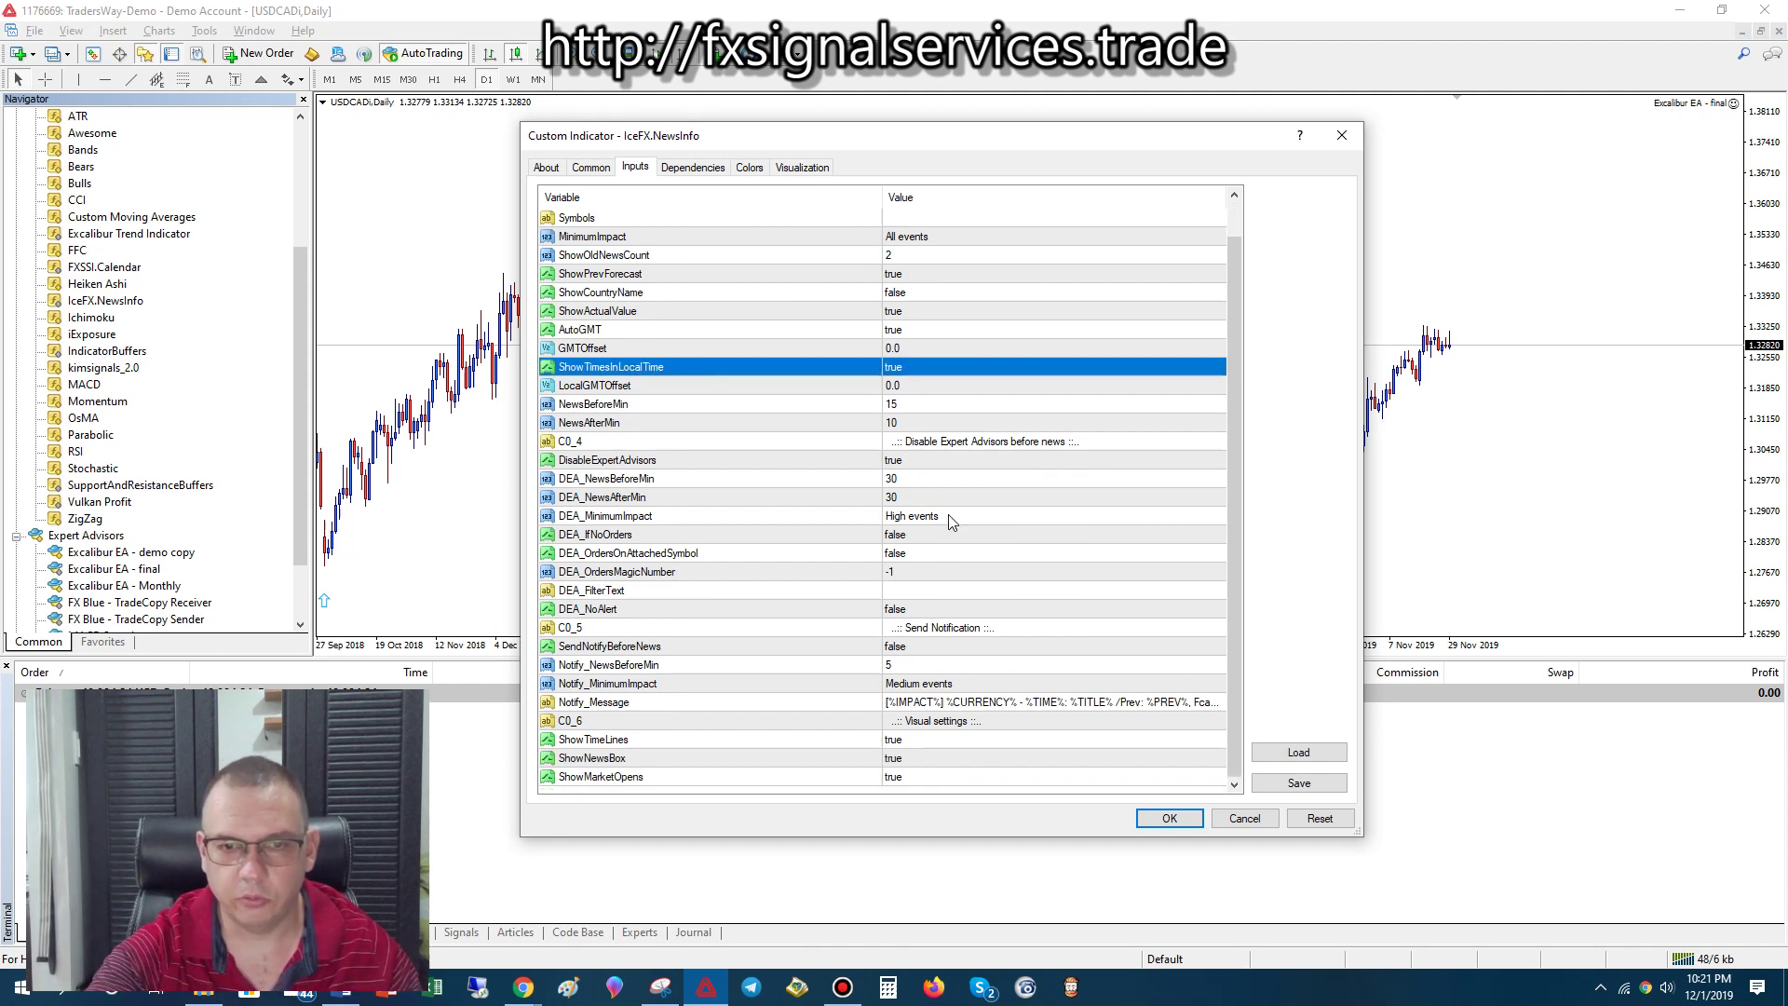
left_click(913, 648)
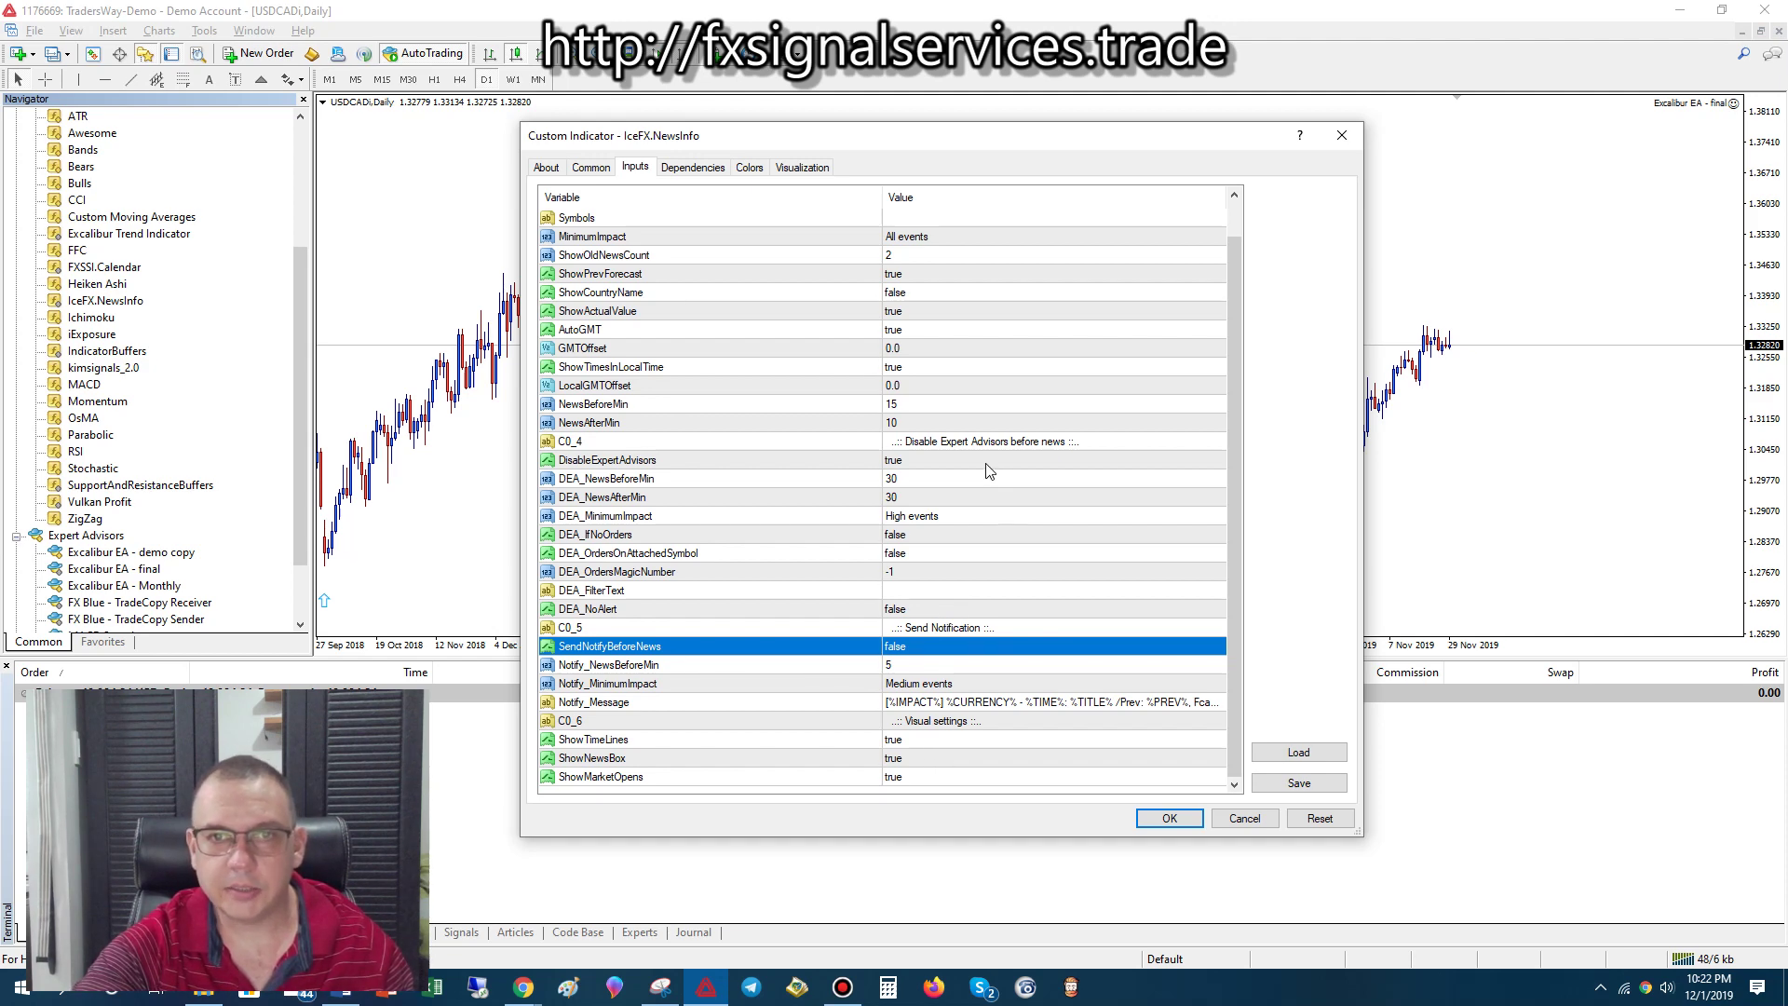
left_click(1162, 820)
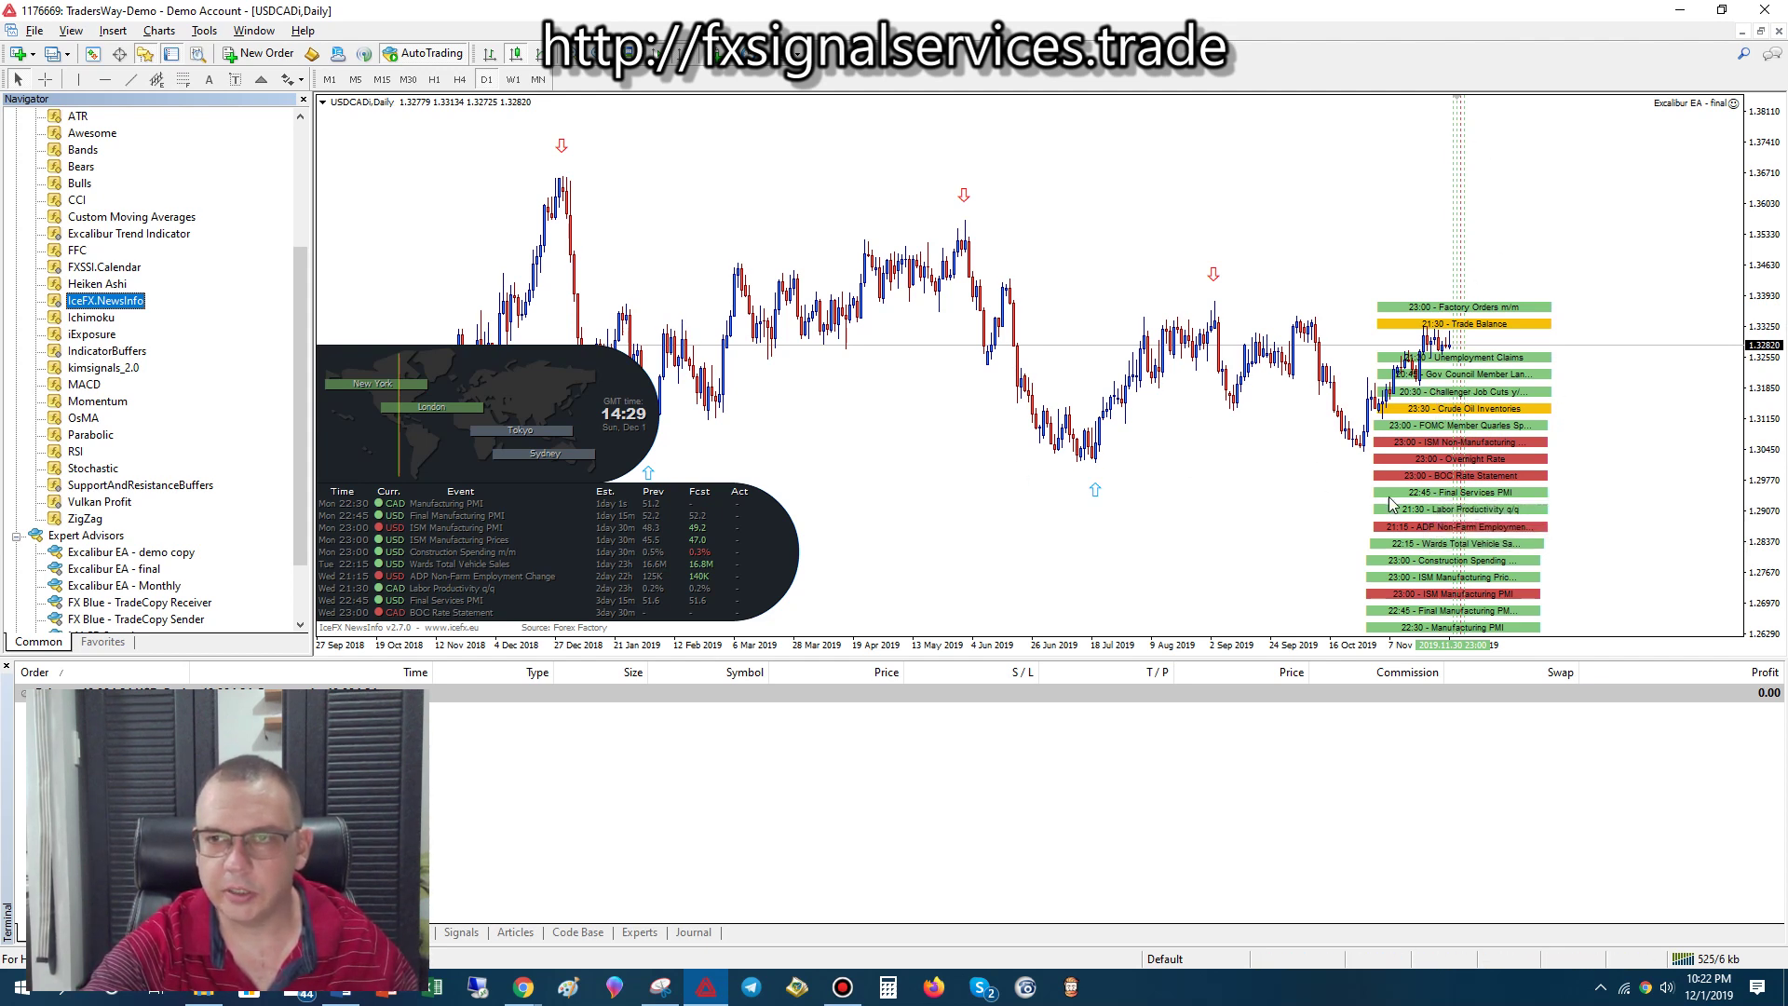
Open IceFX.NewsInfo's settings from the chart's Indicators List
right_click(940, 563)
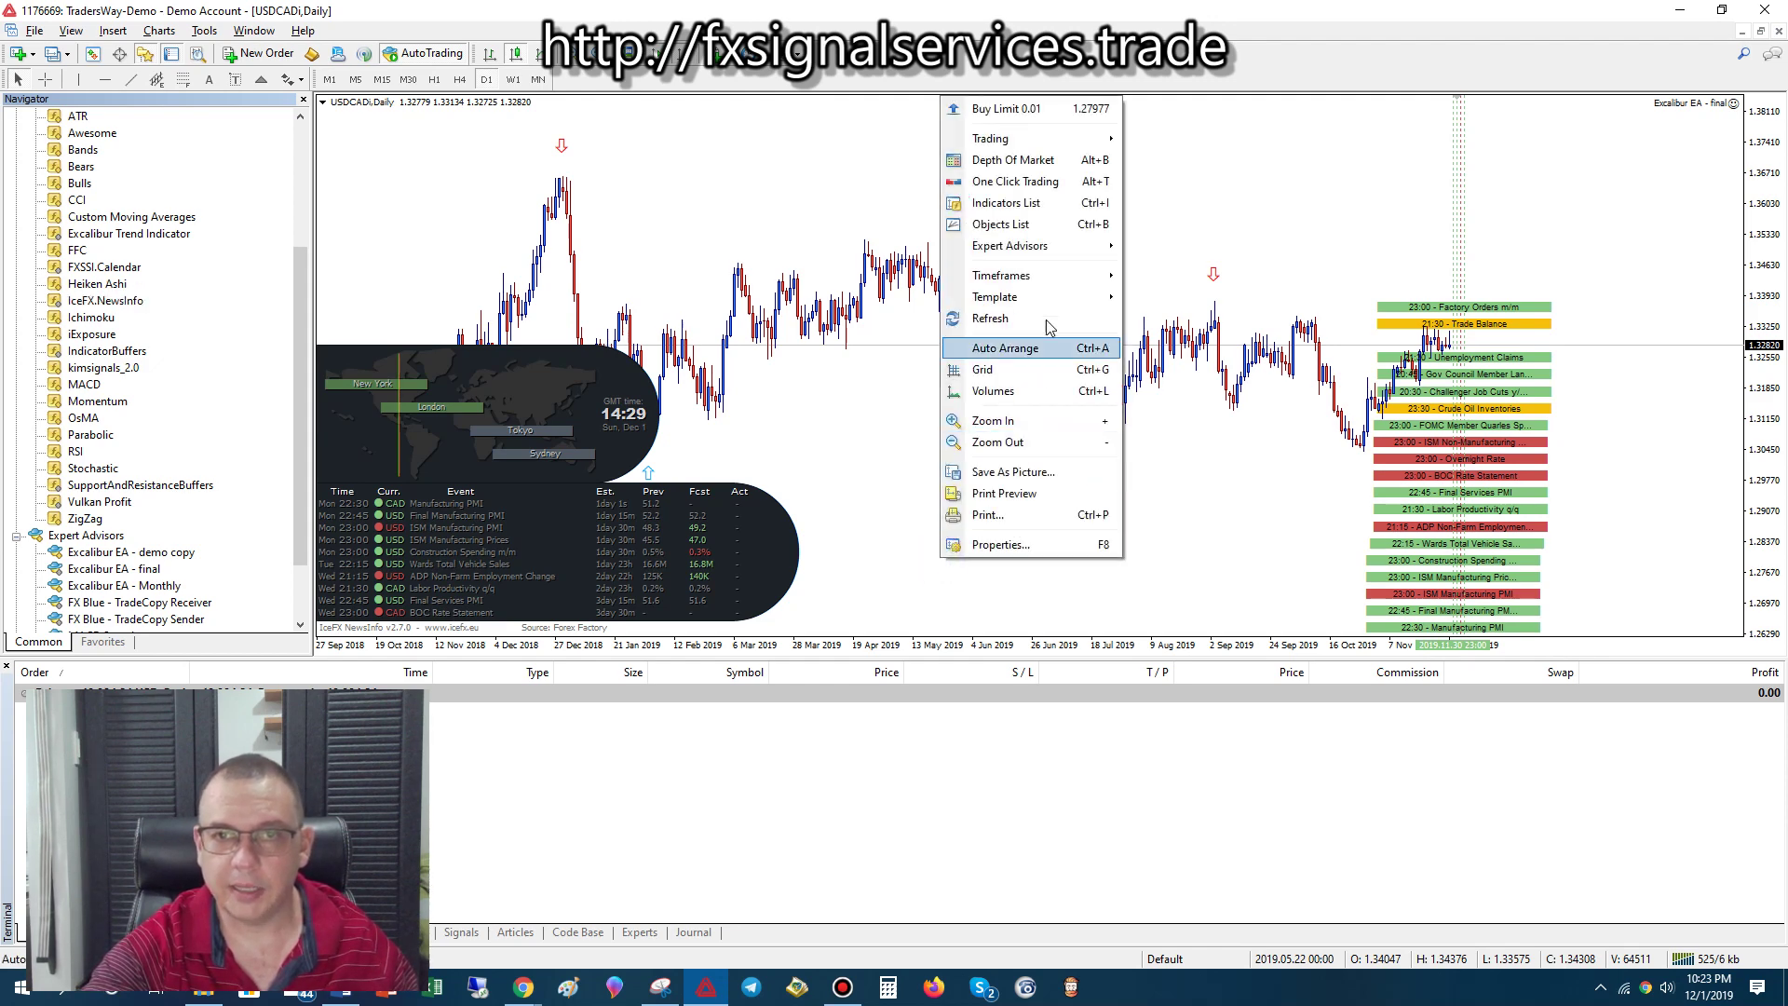
mouse_move(1034, 257)
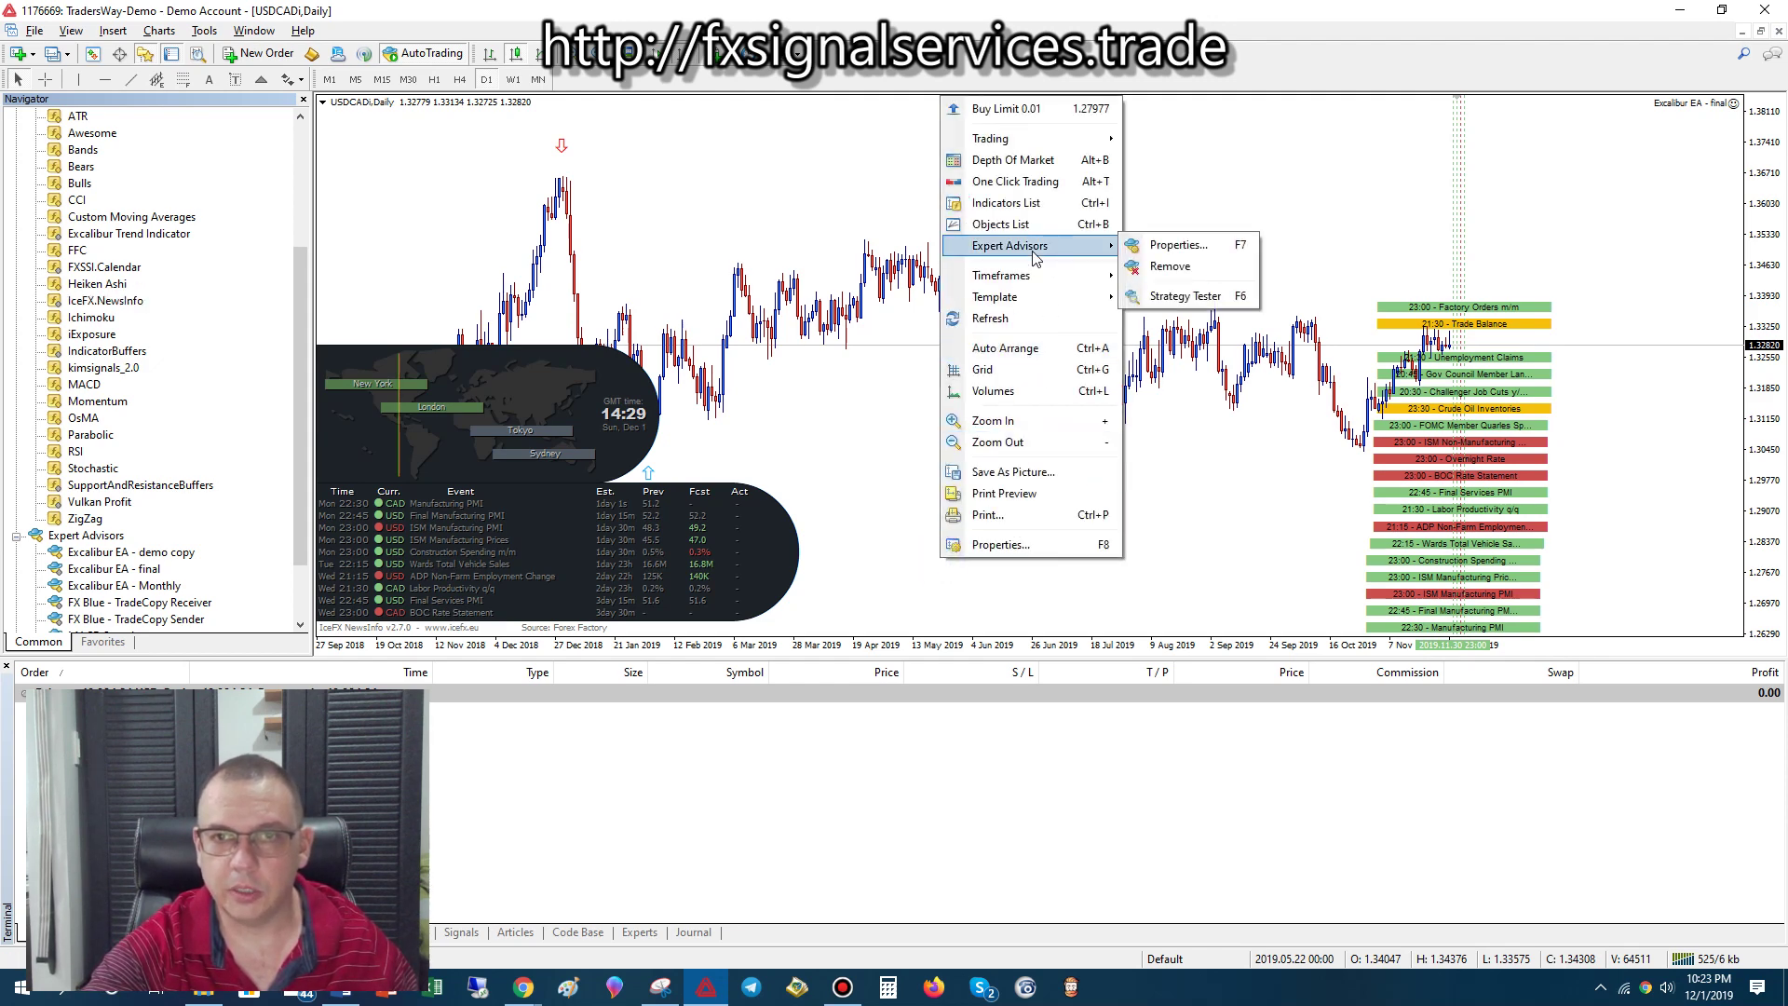
left_click(1144, 245)
left_click(936, 520)
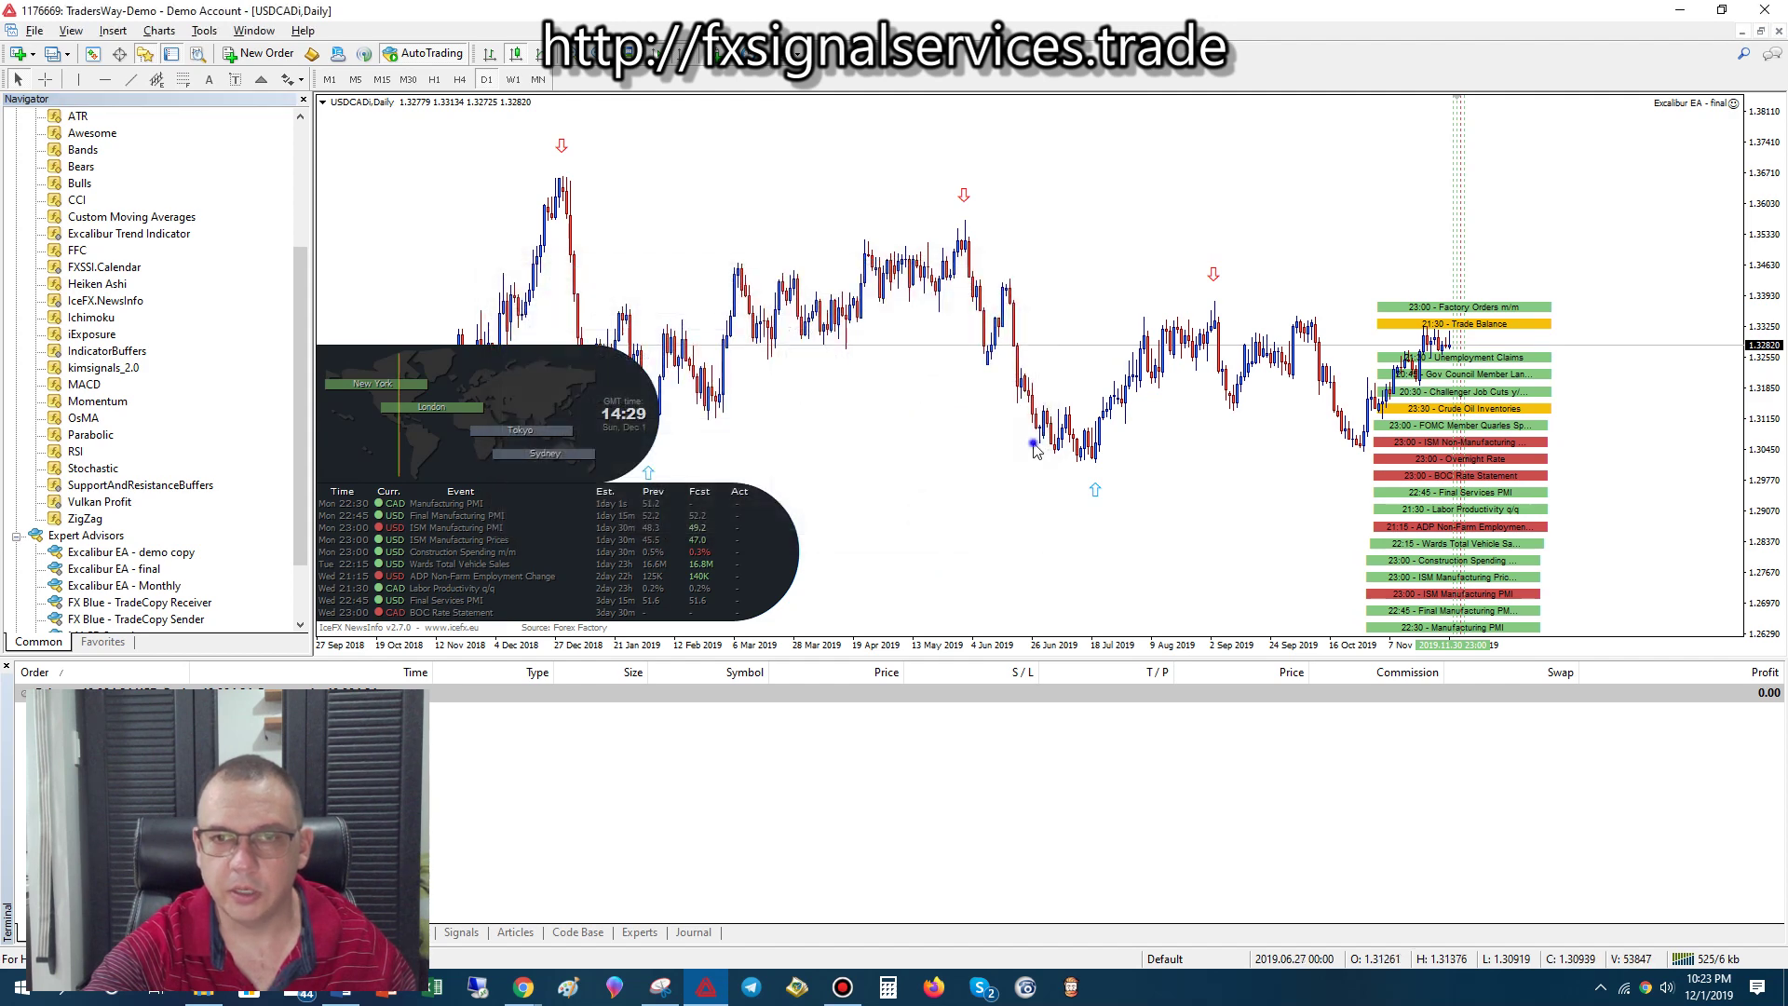
right_click(1016, 429)
left_click(1082, 549)
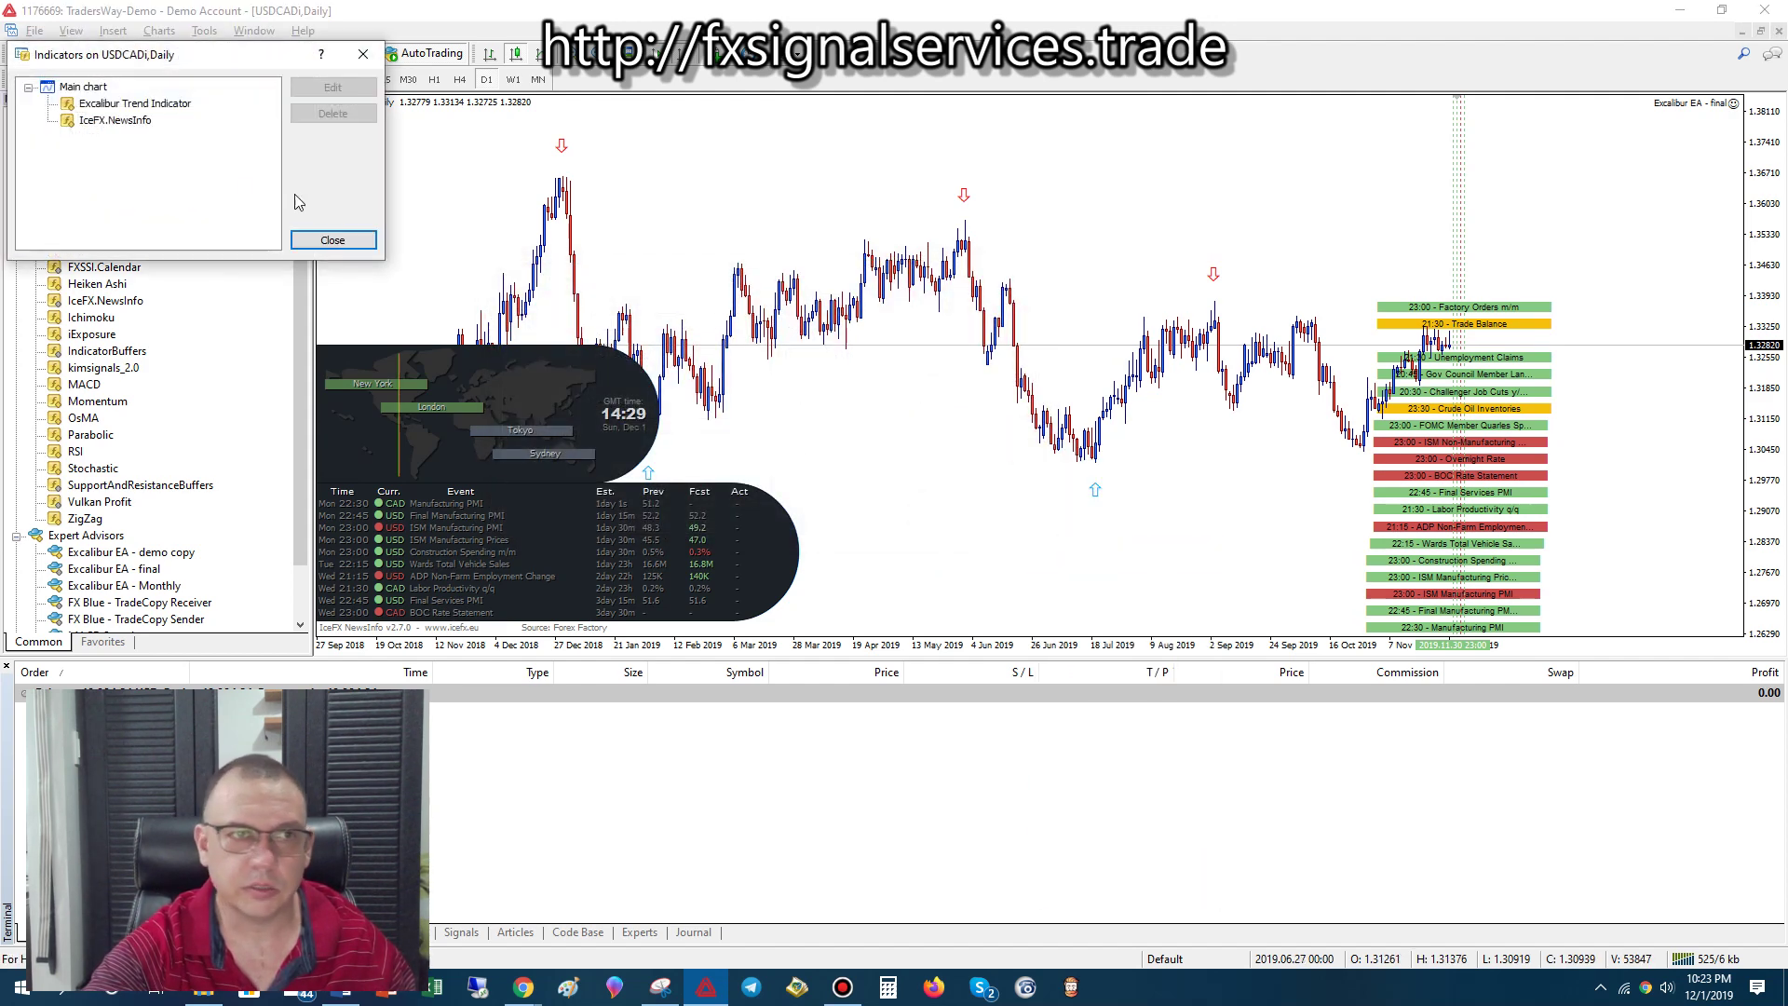
left_click(113, 124)
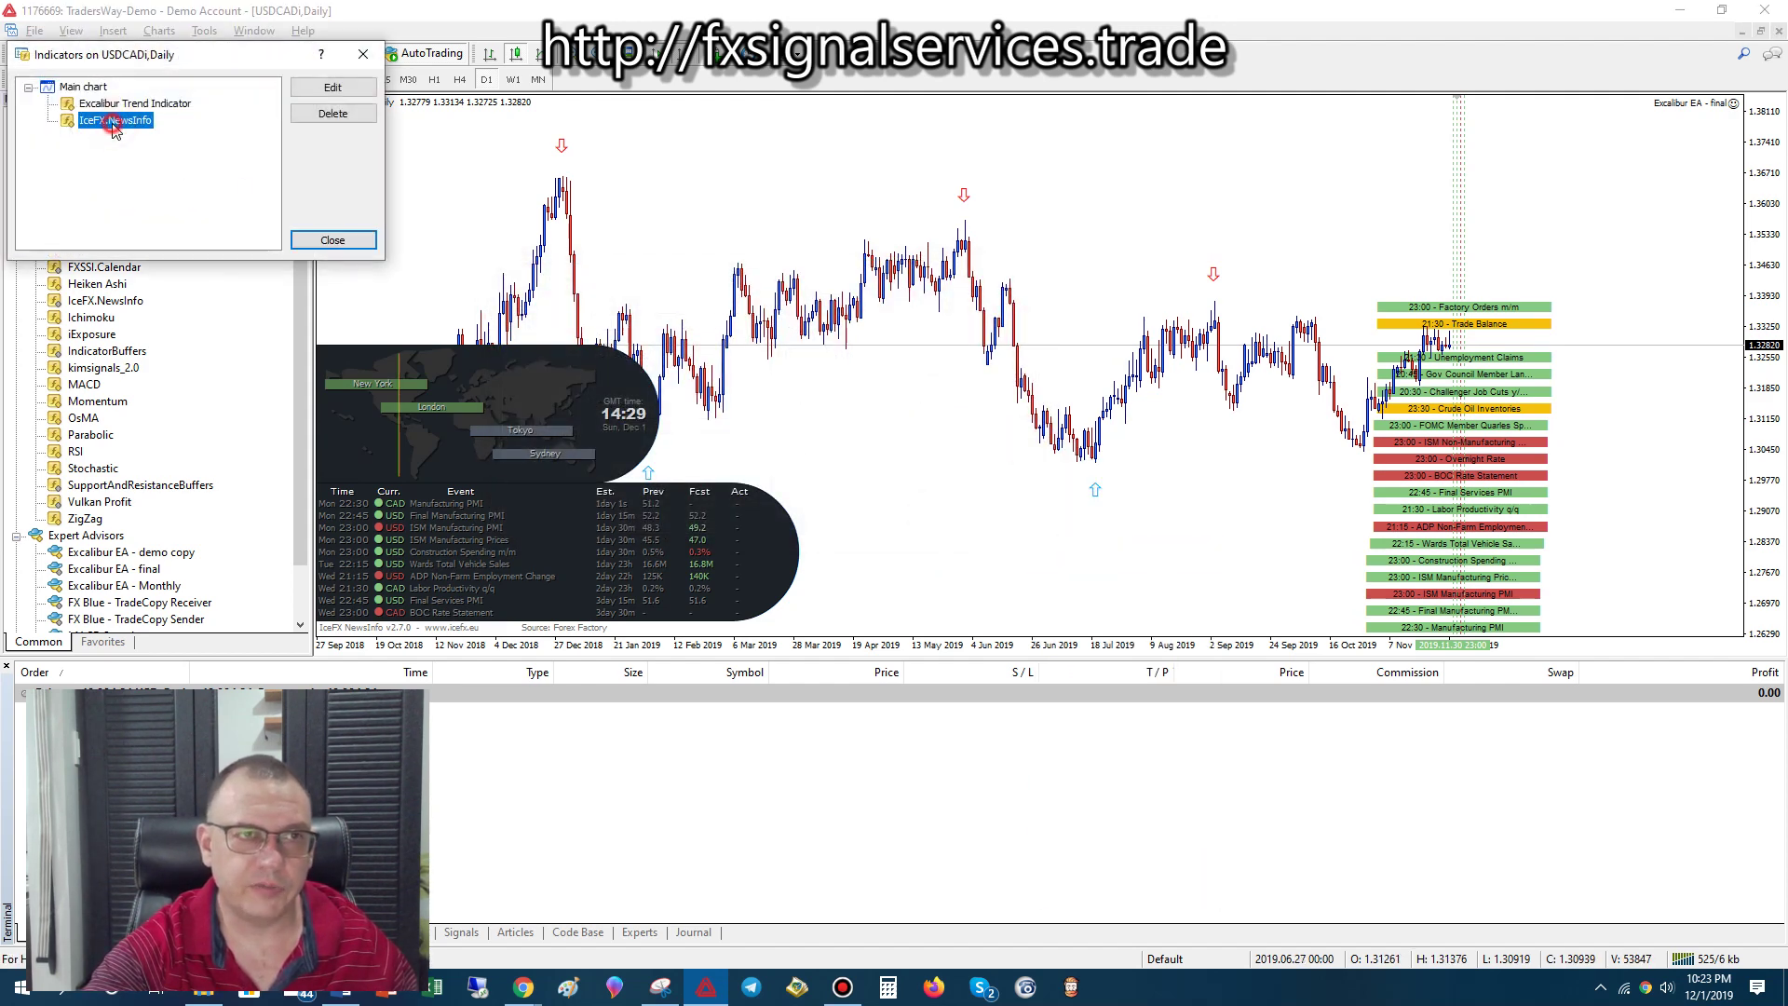
double_click(113, 122)
Set ShowTimeLines and ShowMarketOpens to false and apply with OK
scroll(938, 655, "down", 1)
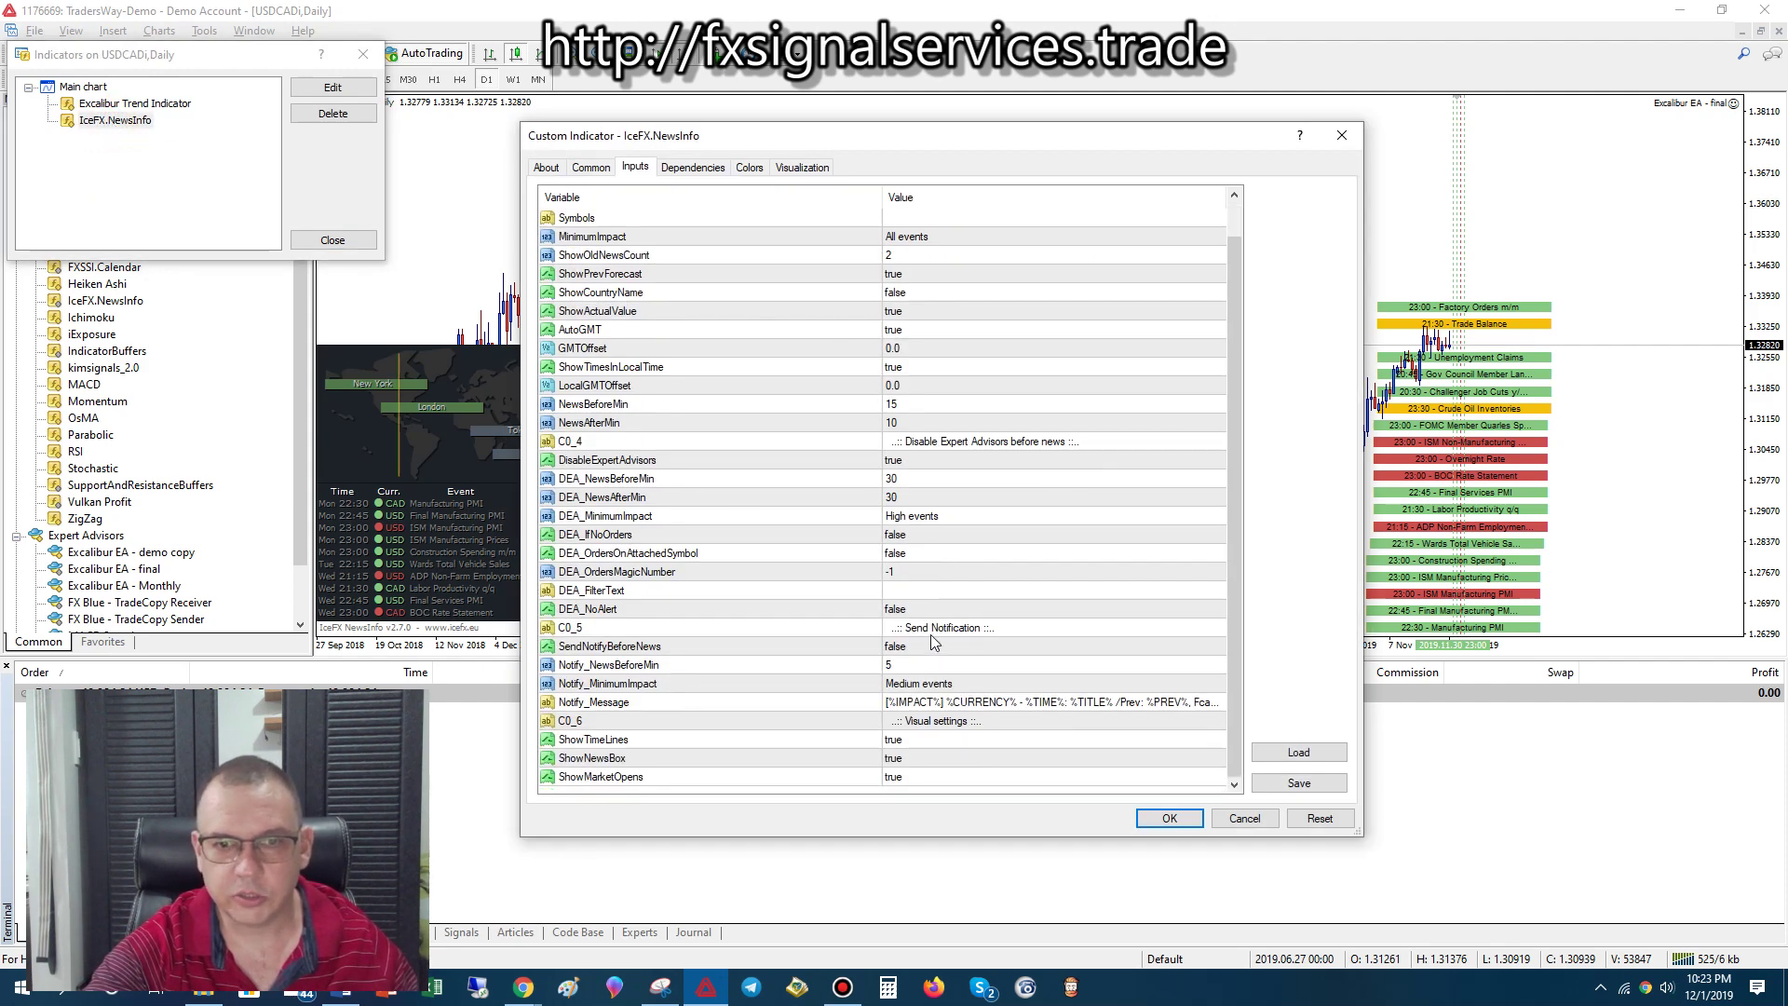
left_click(605, 742)
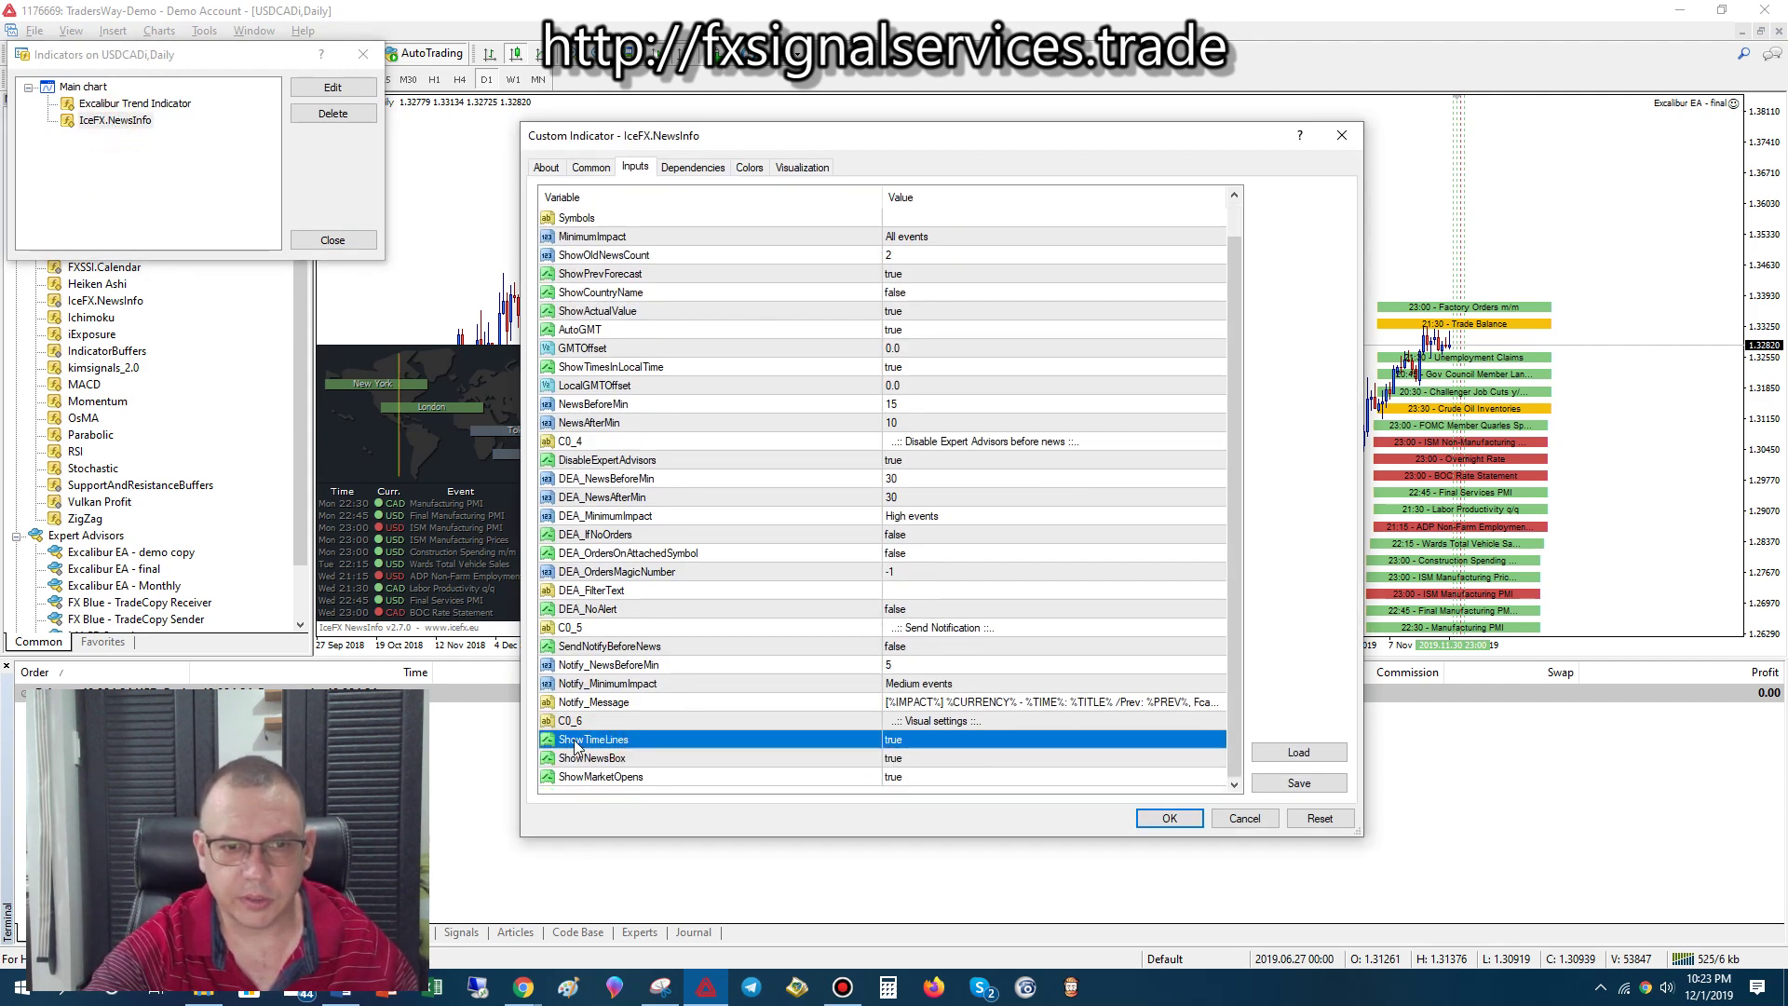
left_click(947, 739)
left_click(947, 739)
left_click(942, 758)
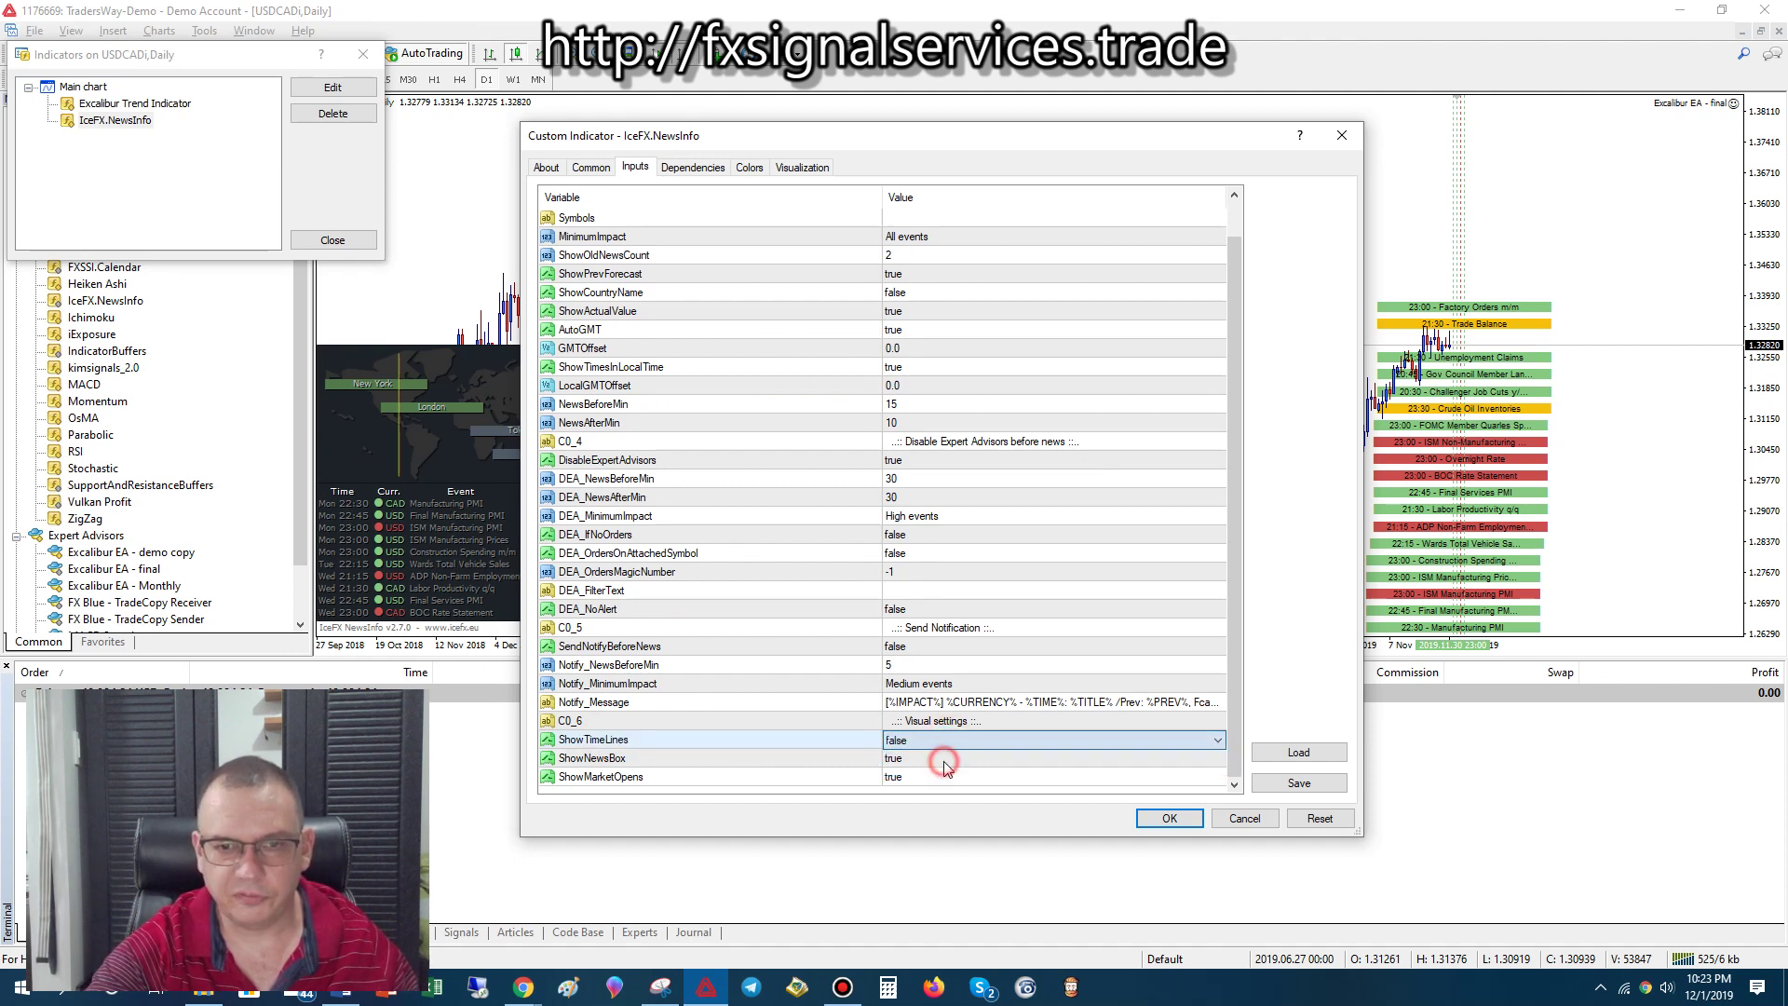
left_click(763, 761)
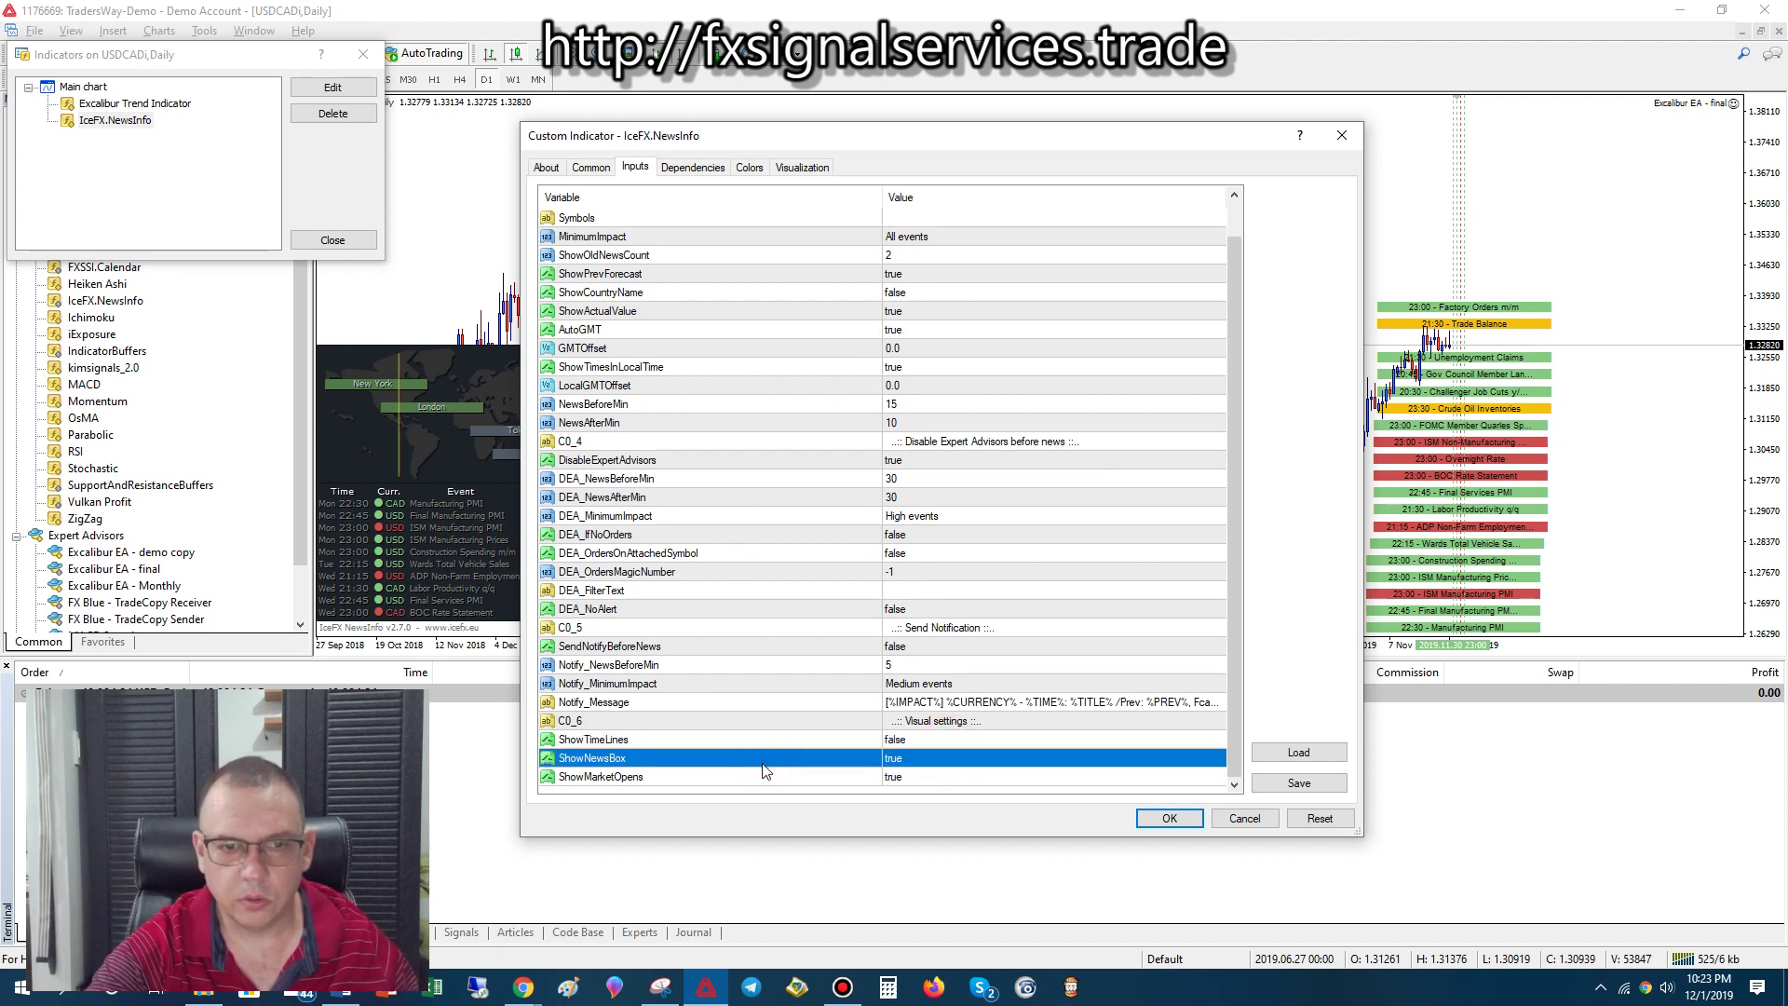
left_click(760, 779)
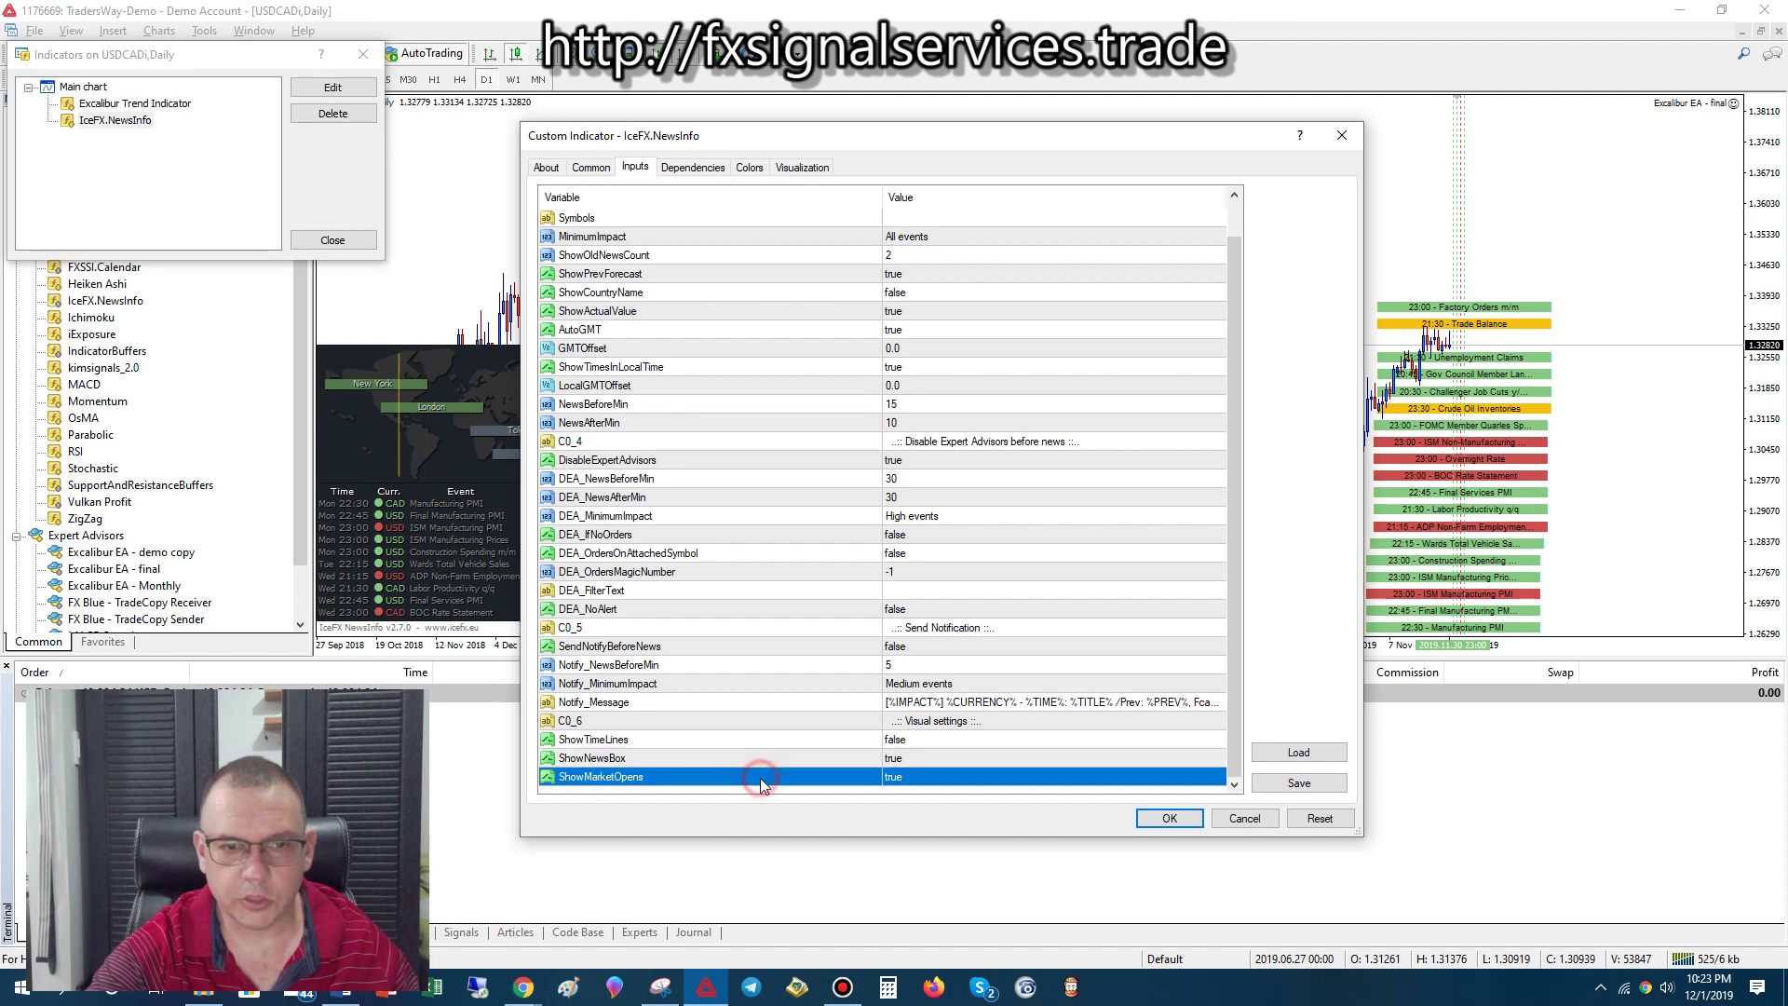
left_click(931, 778)
left_click(931, 779)
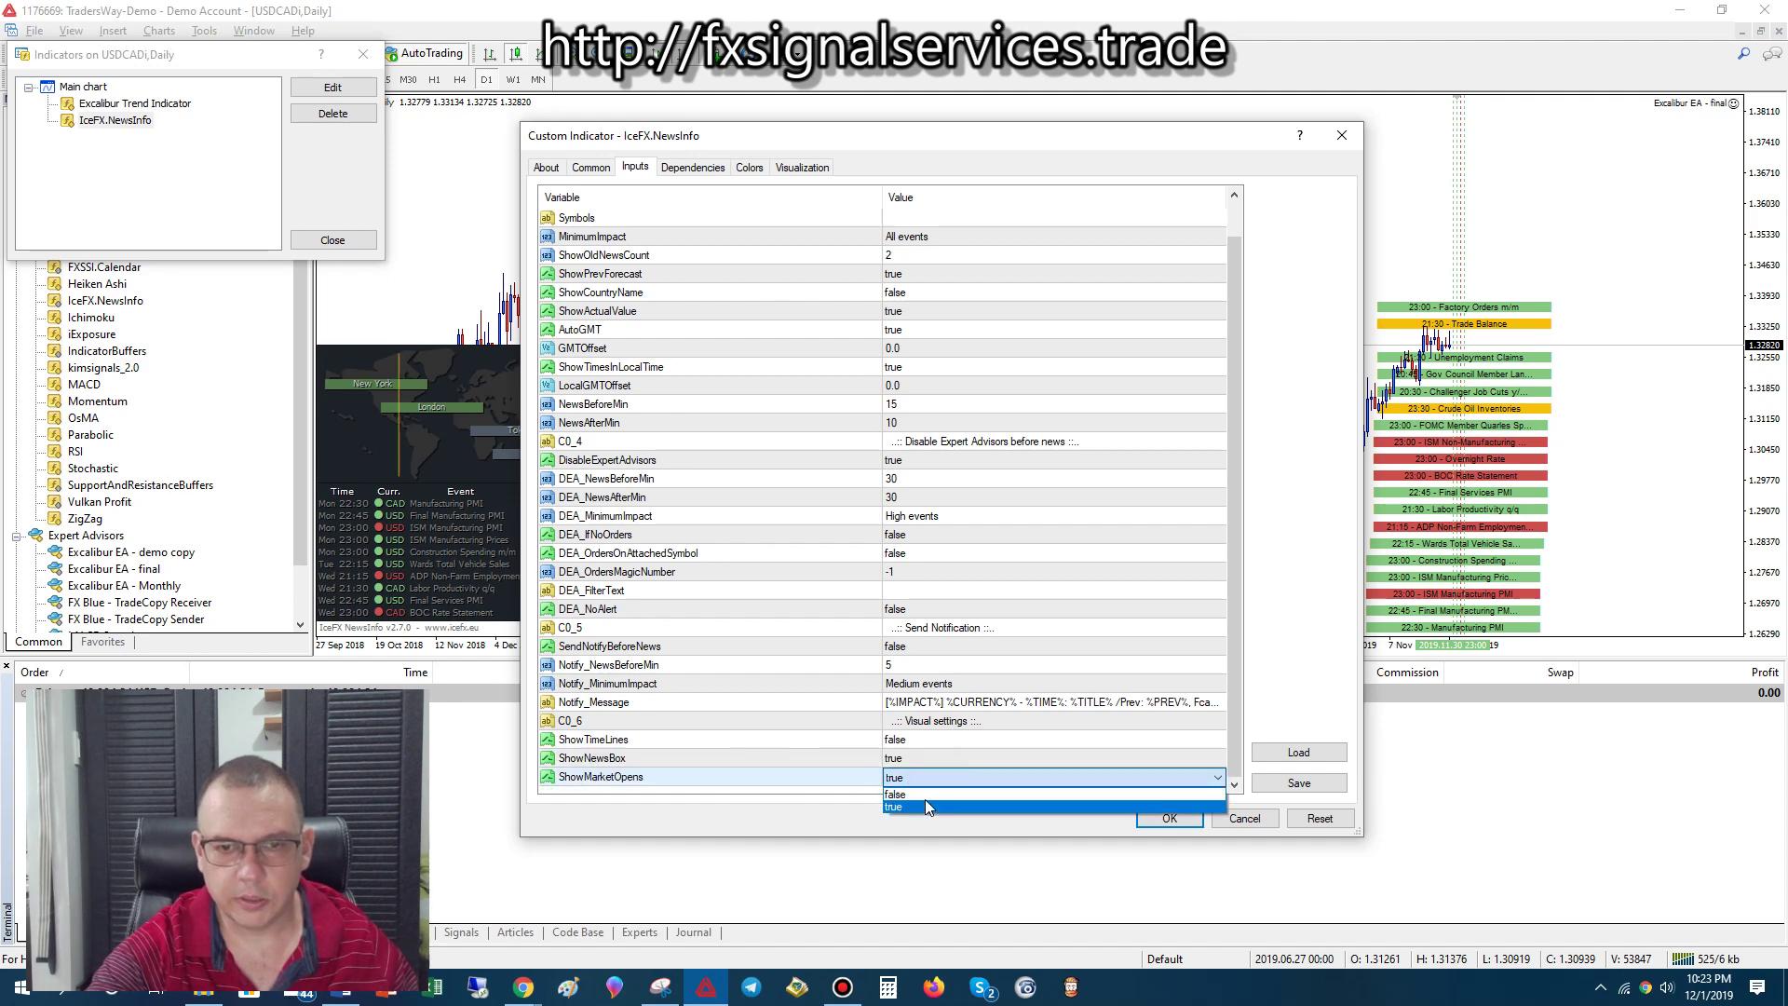
left_click(925, 797)
left_click(1146, 819)
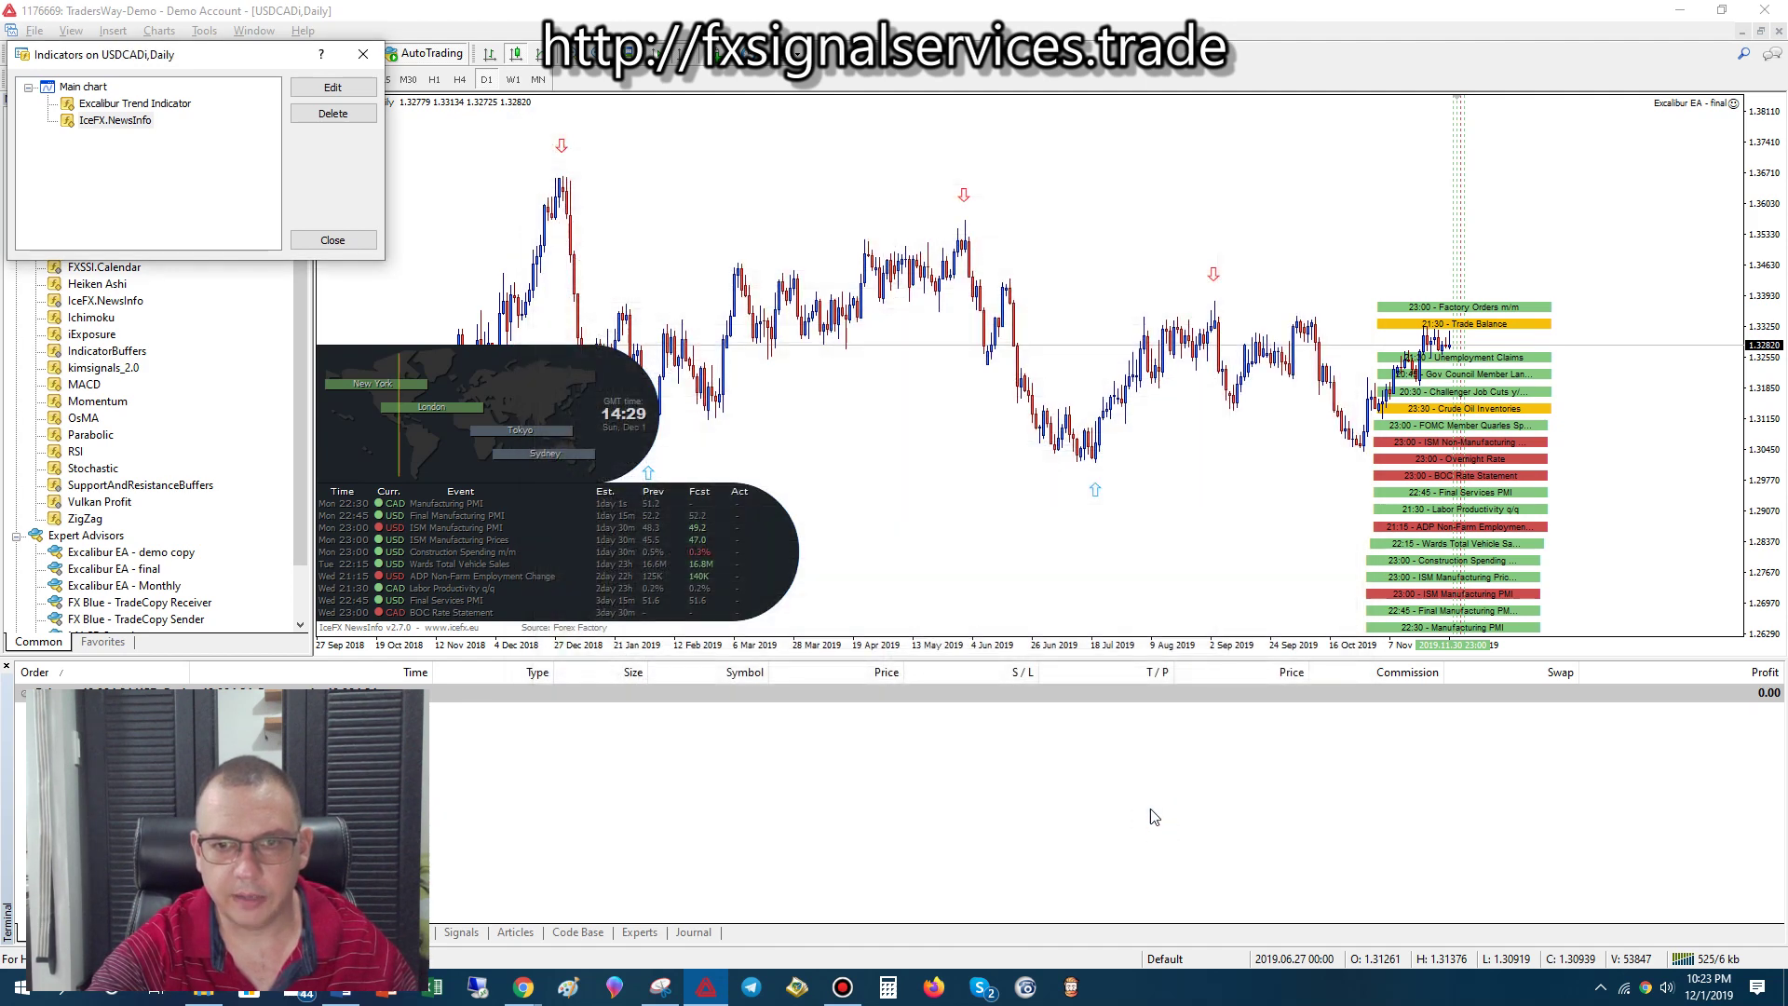
Close the chart's indicator list and turn AutoTrading off
left_click(333, 240)
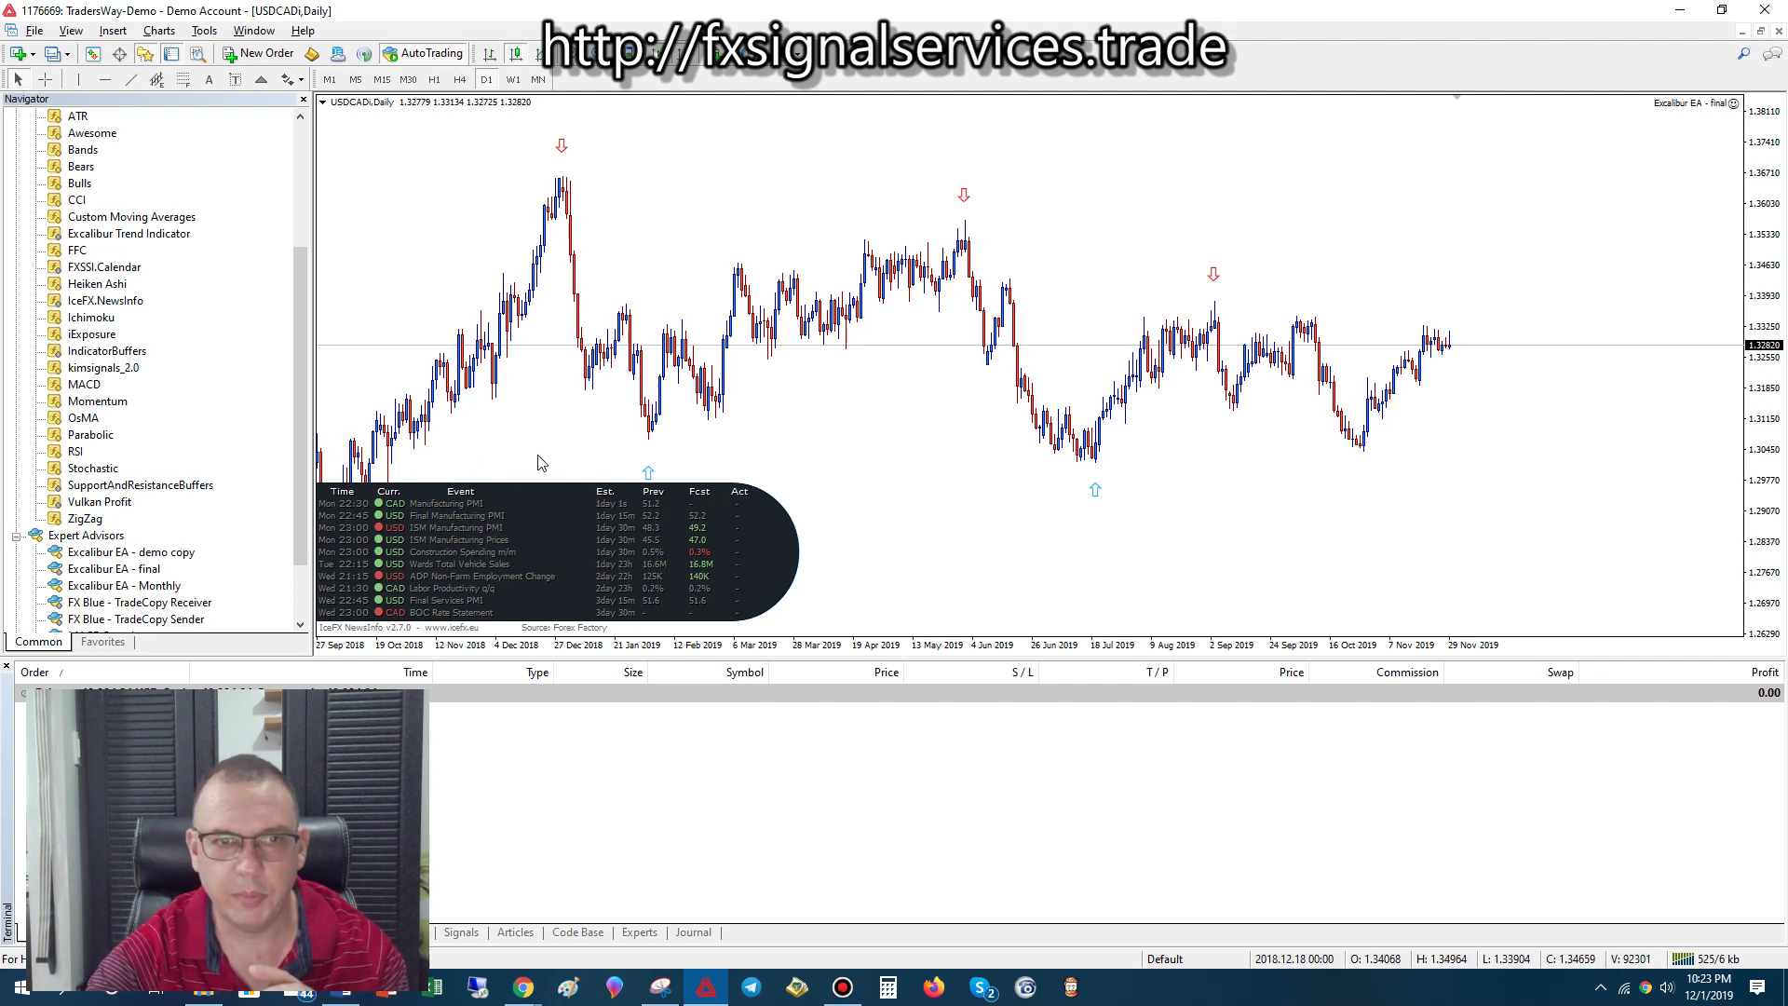
left_click(433, 57)
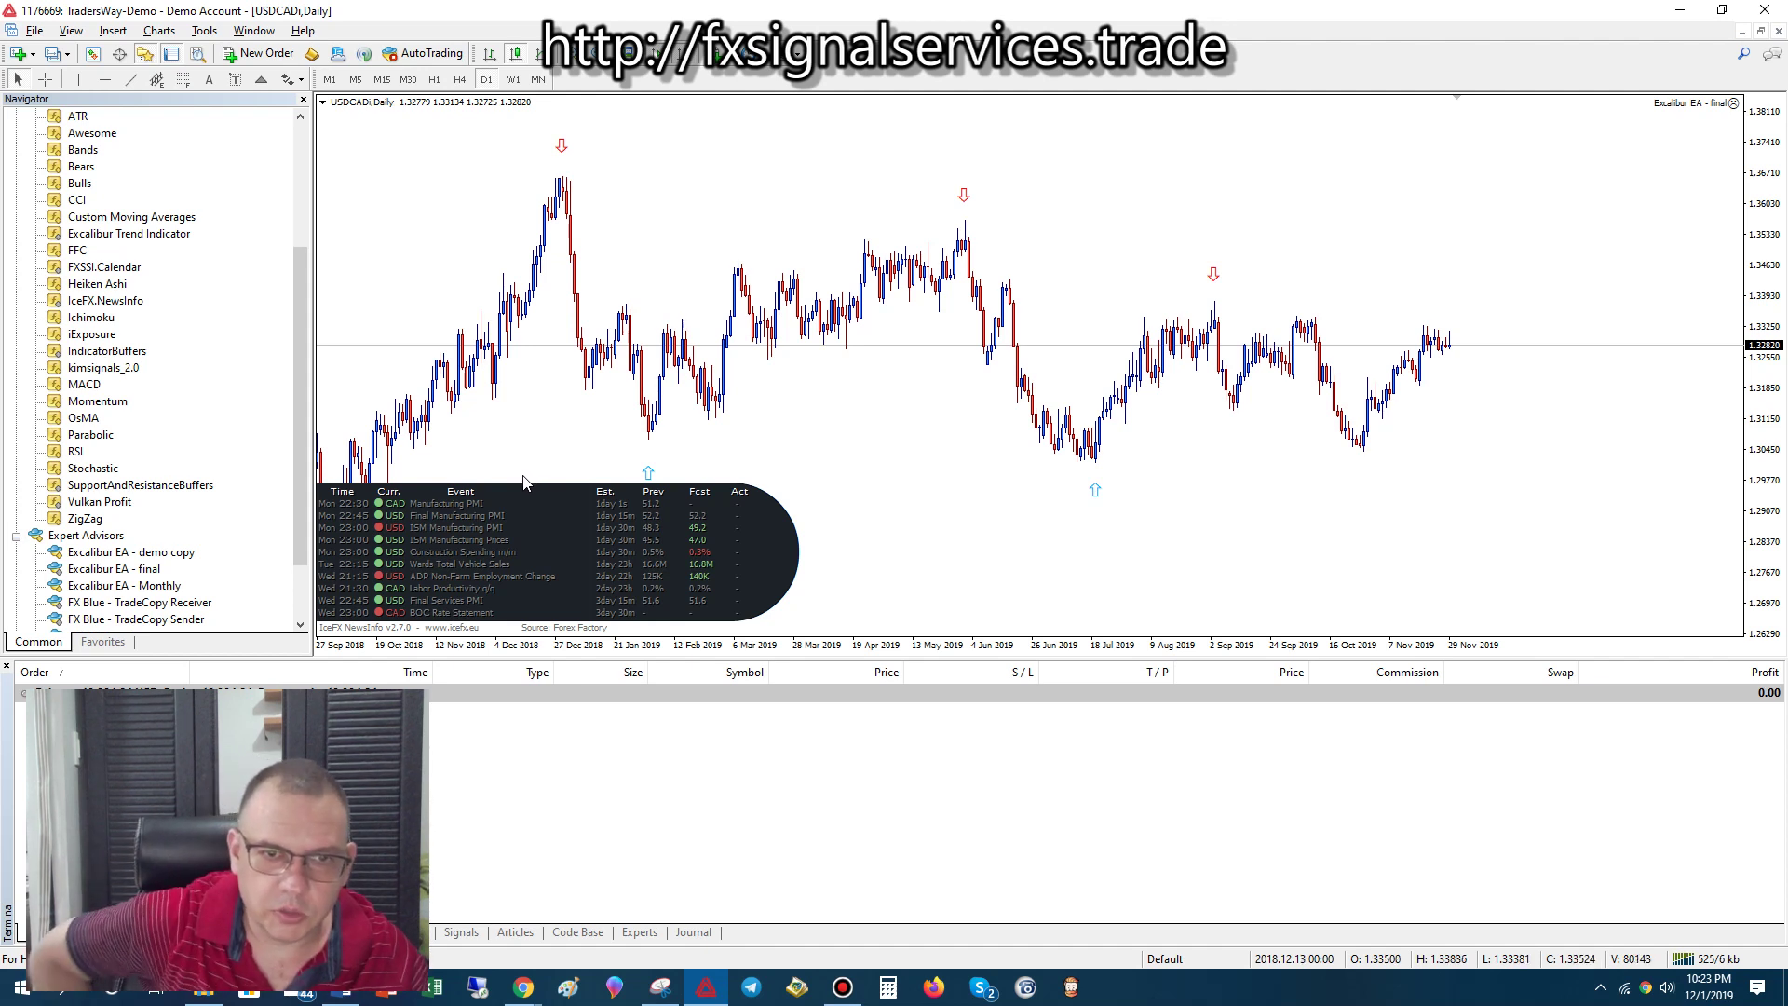
Turn AutoTrading back on so Excalibur EA - final can trade
left_click(404, 55)
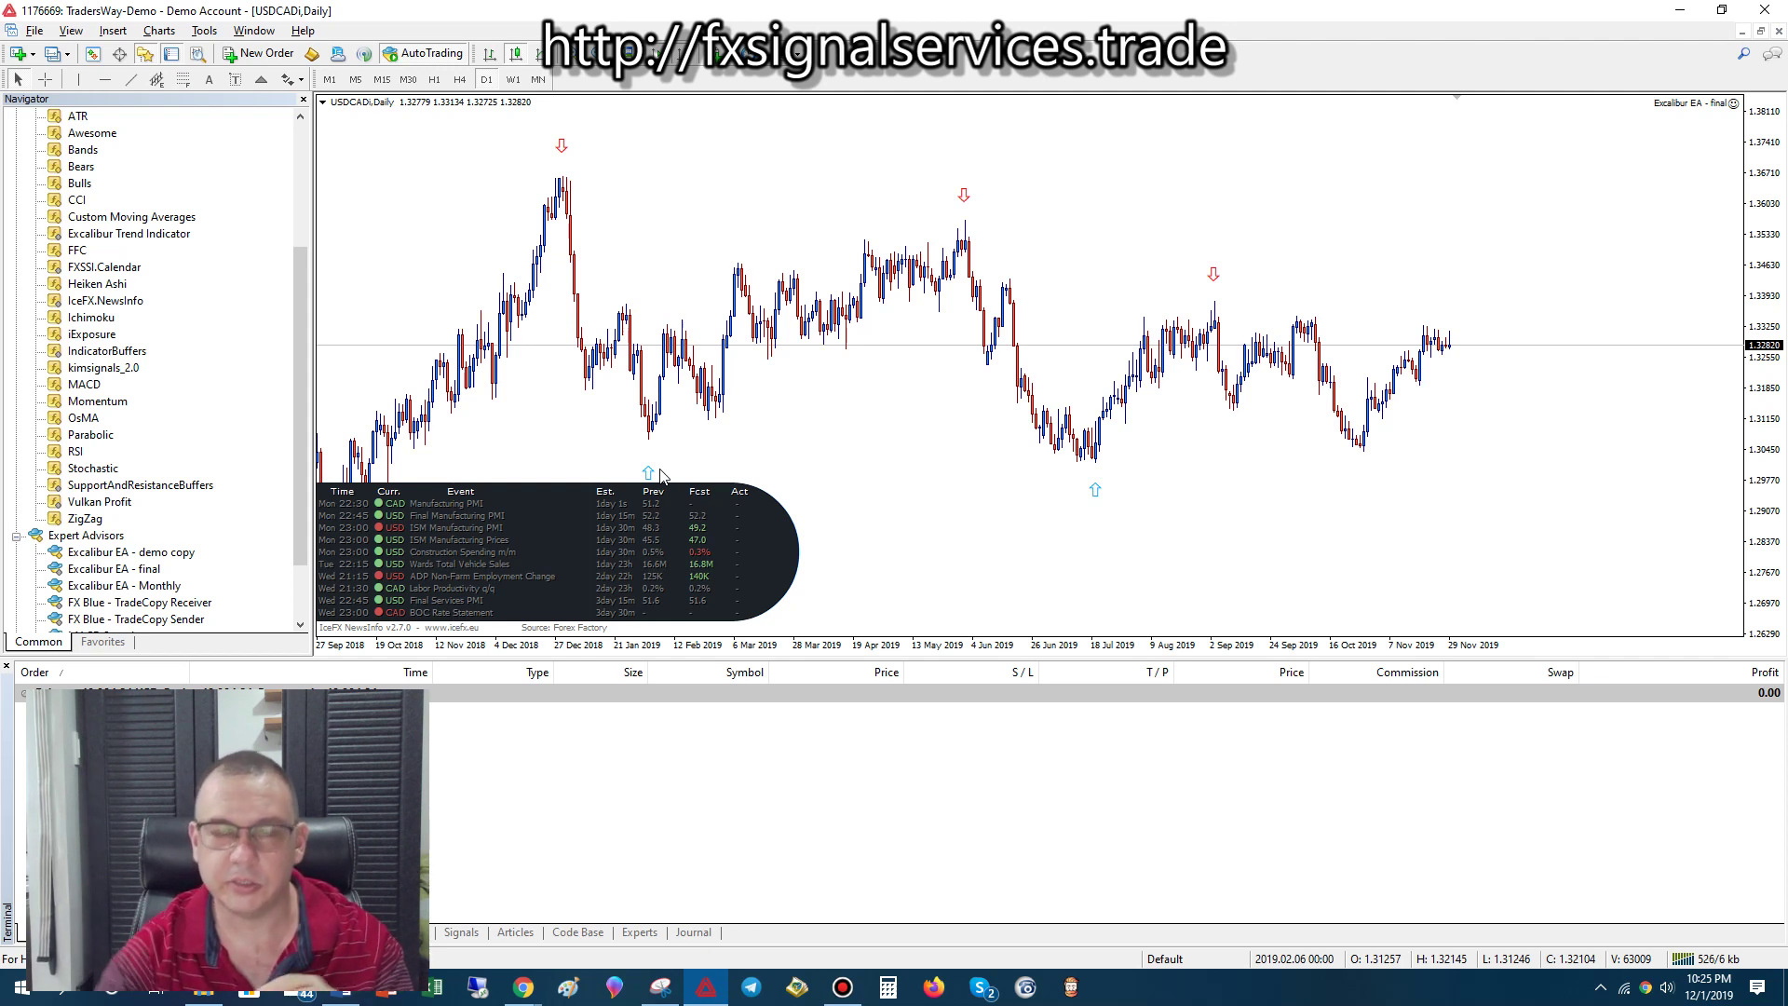
Save the current chart as a template, replacing the existing Excalibur EA.tpl
left_click(780, 53)
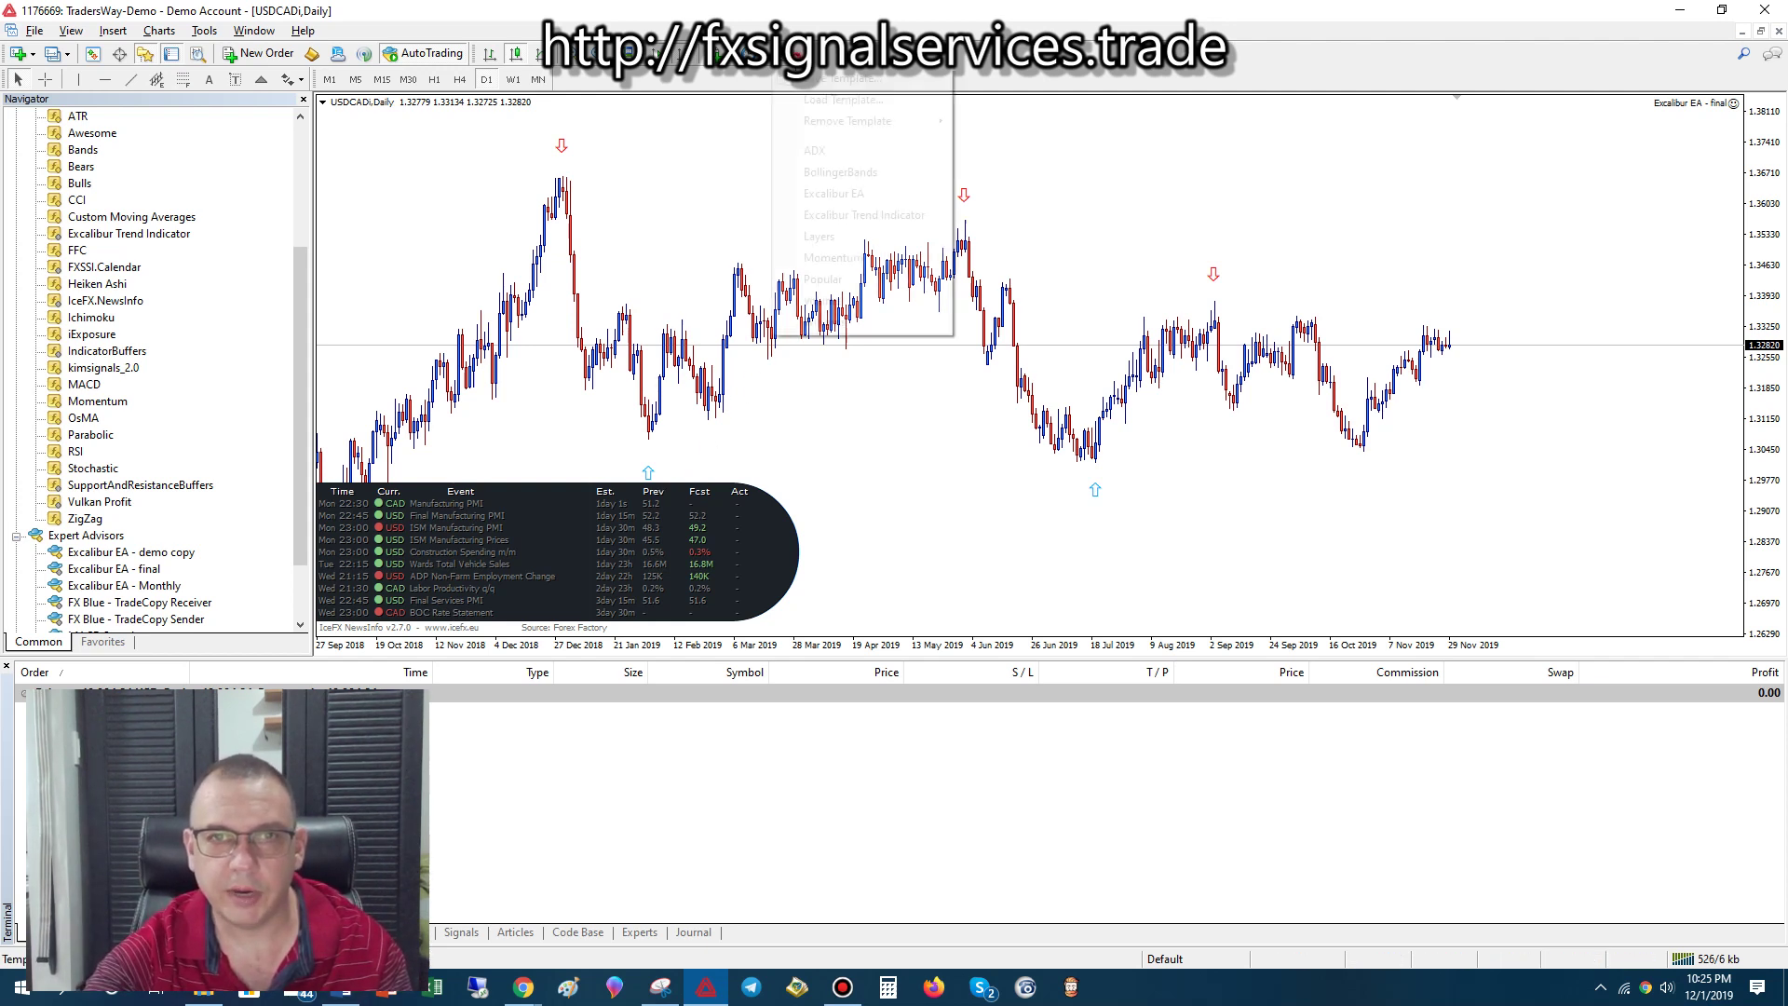
left_click(799, 80)
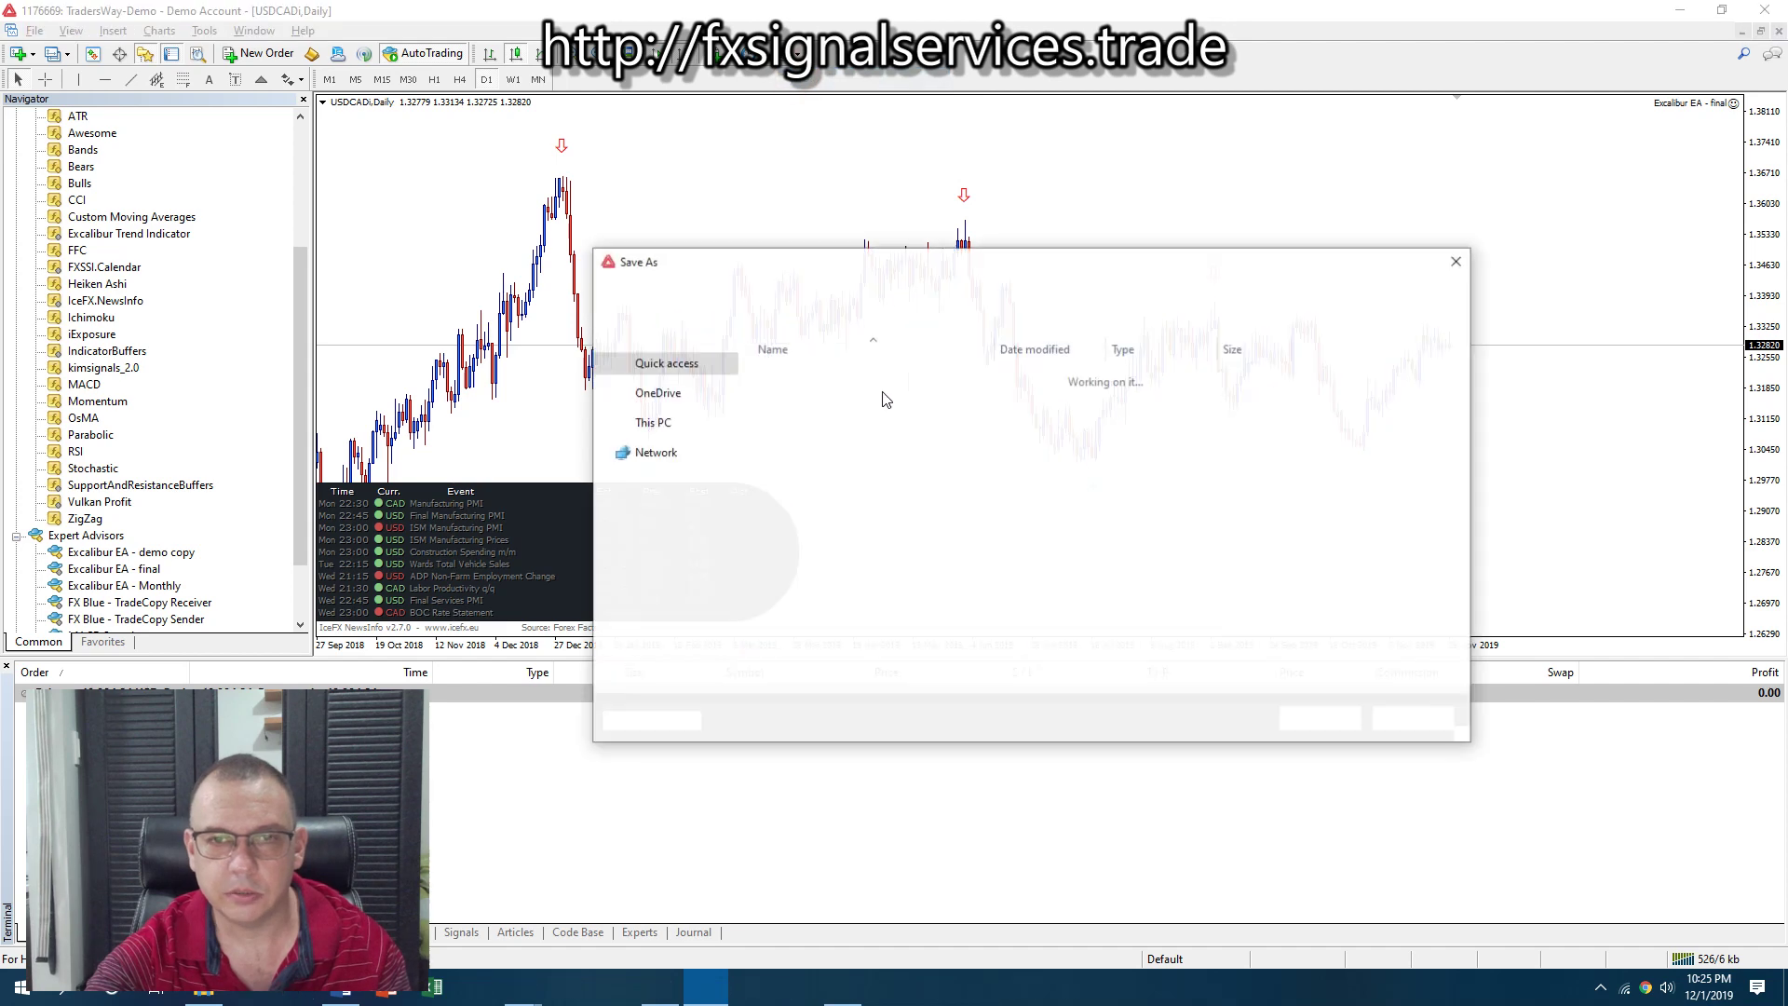
left_click(803, 419)
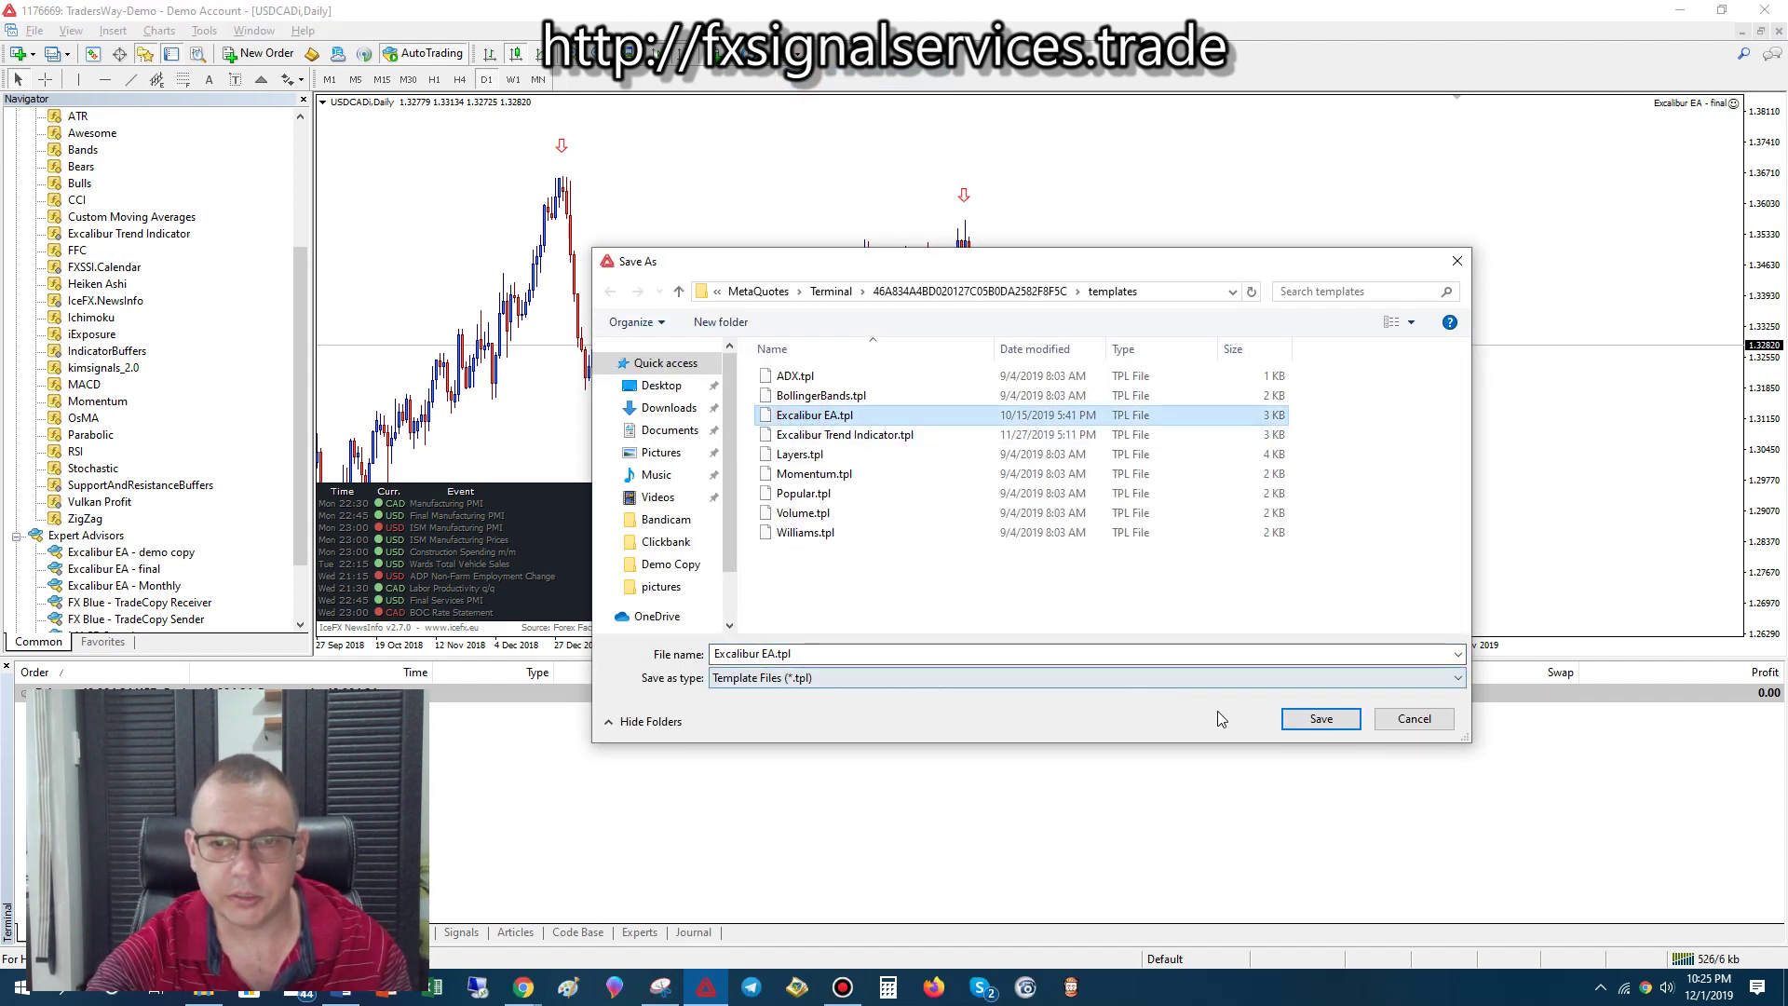
left_click(1320, 718)
left_click(936, 493)
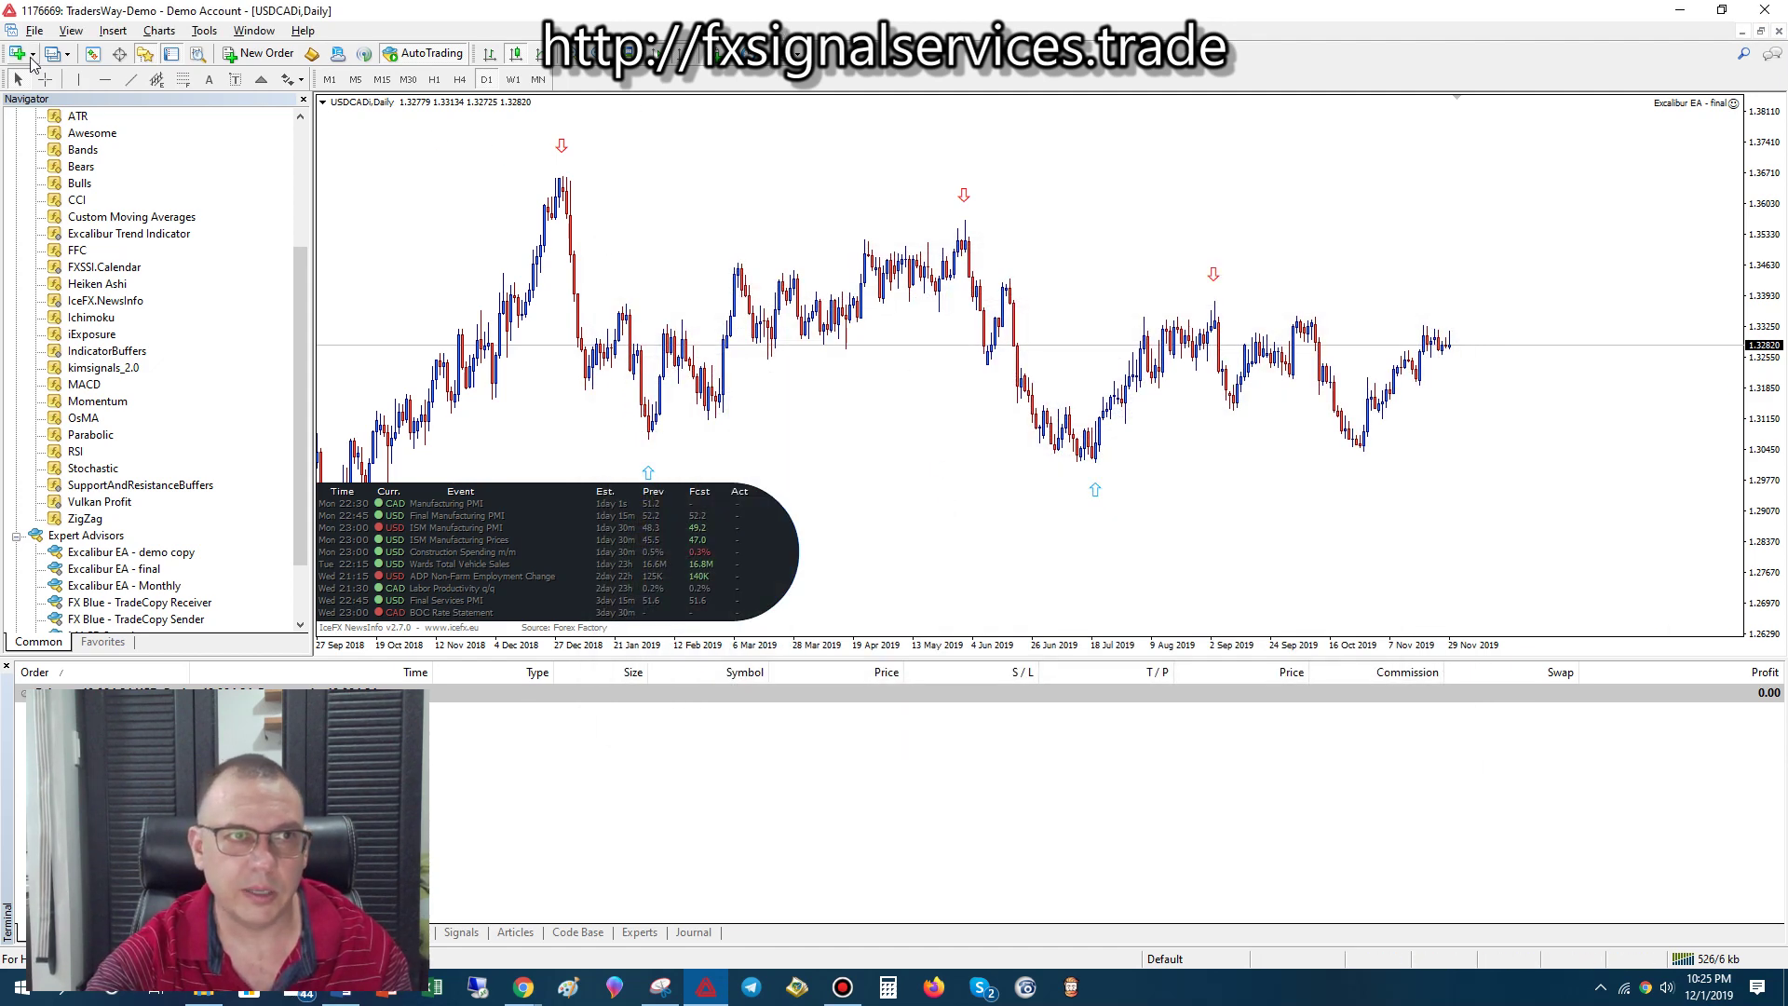
Open a new EURUSDi chart and apply the Excalibur EA template to it
left_click(19, 53)
left_click(42, 63)
left_click(782, 53)
left_click(839, 186)
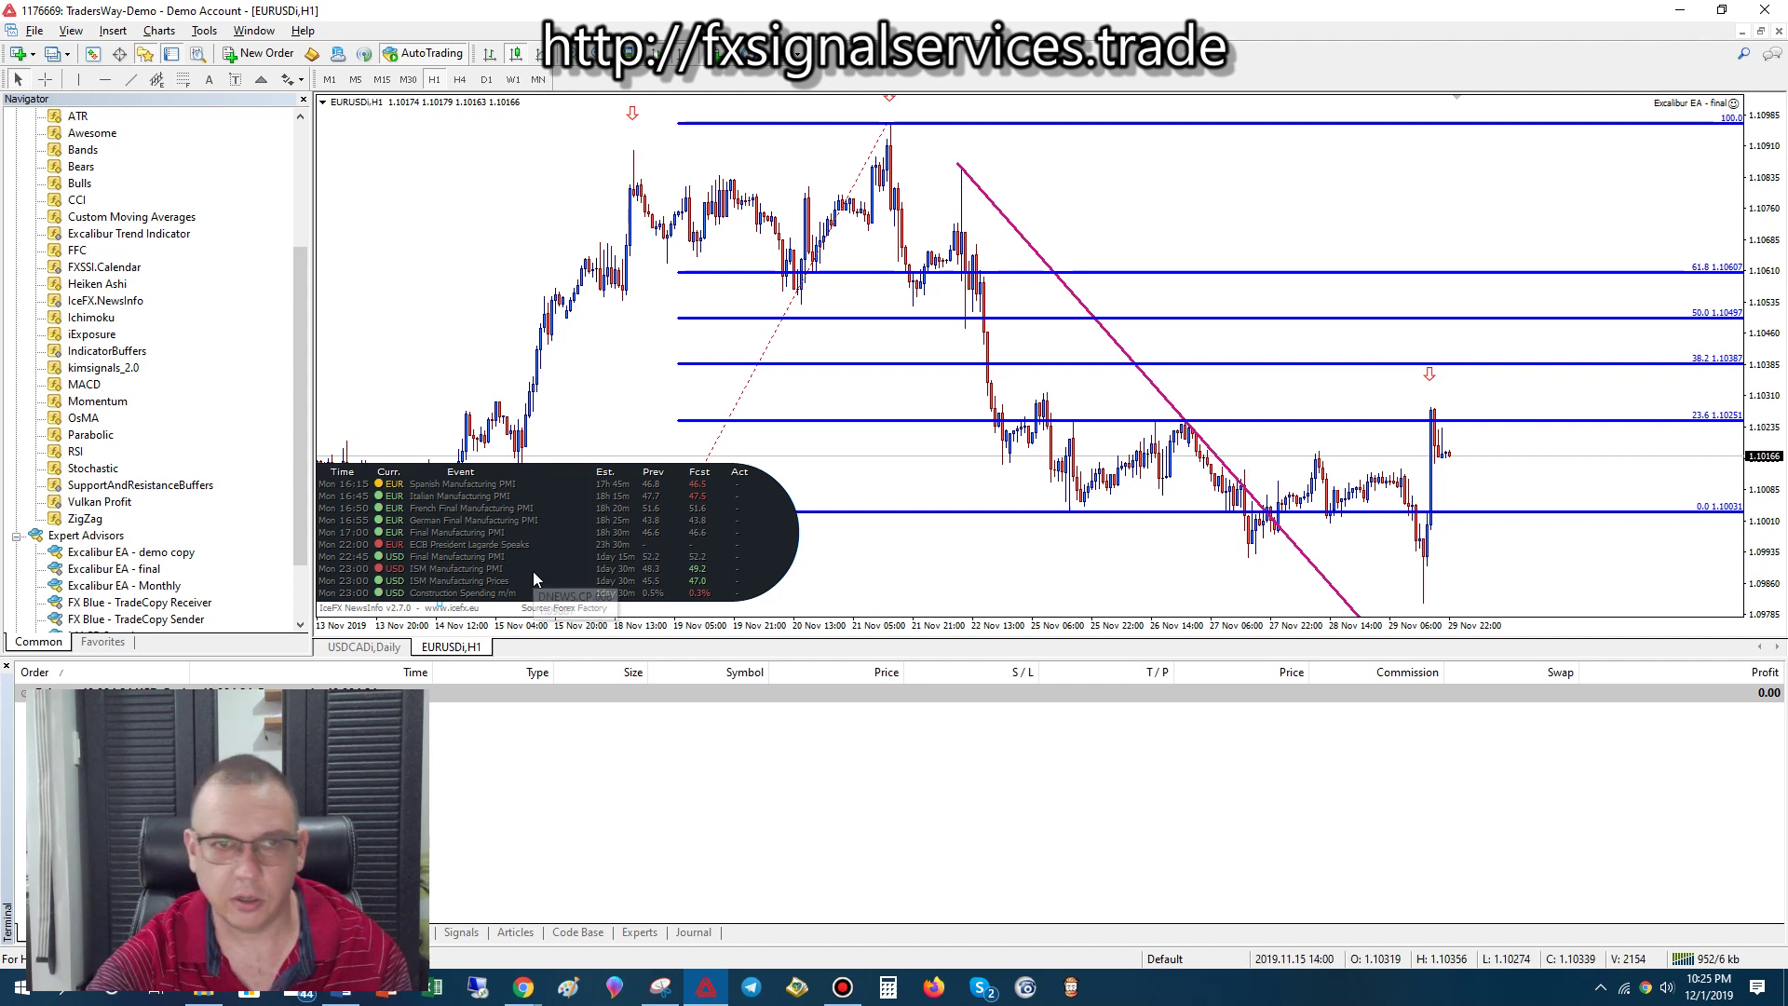
left_click(780, 53)
left_click(572, 222)
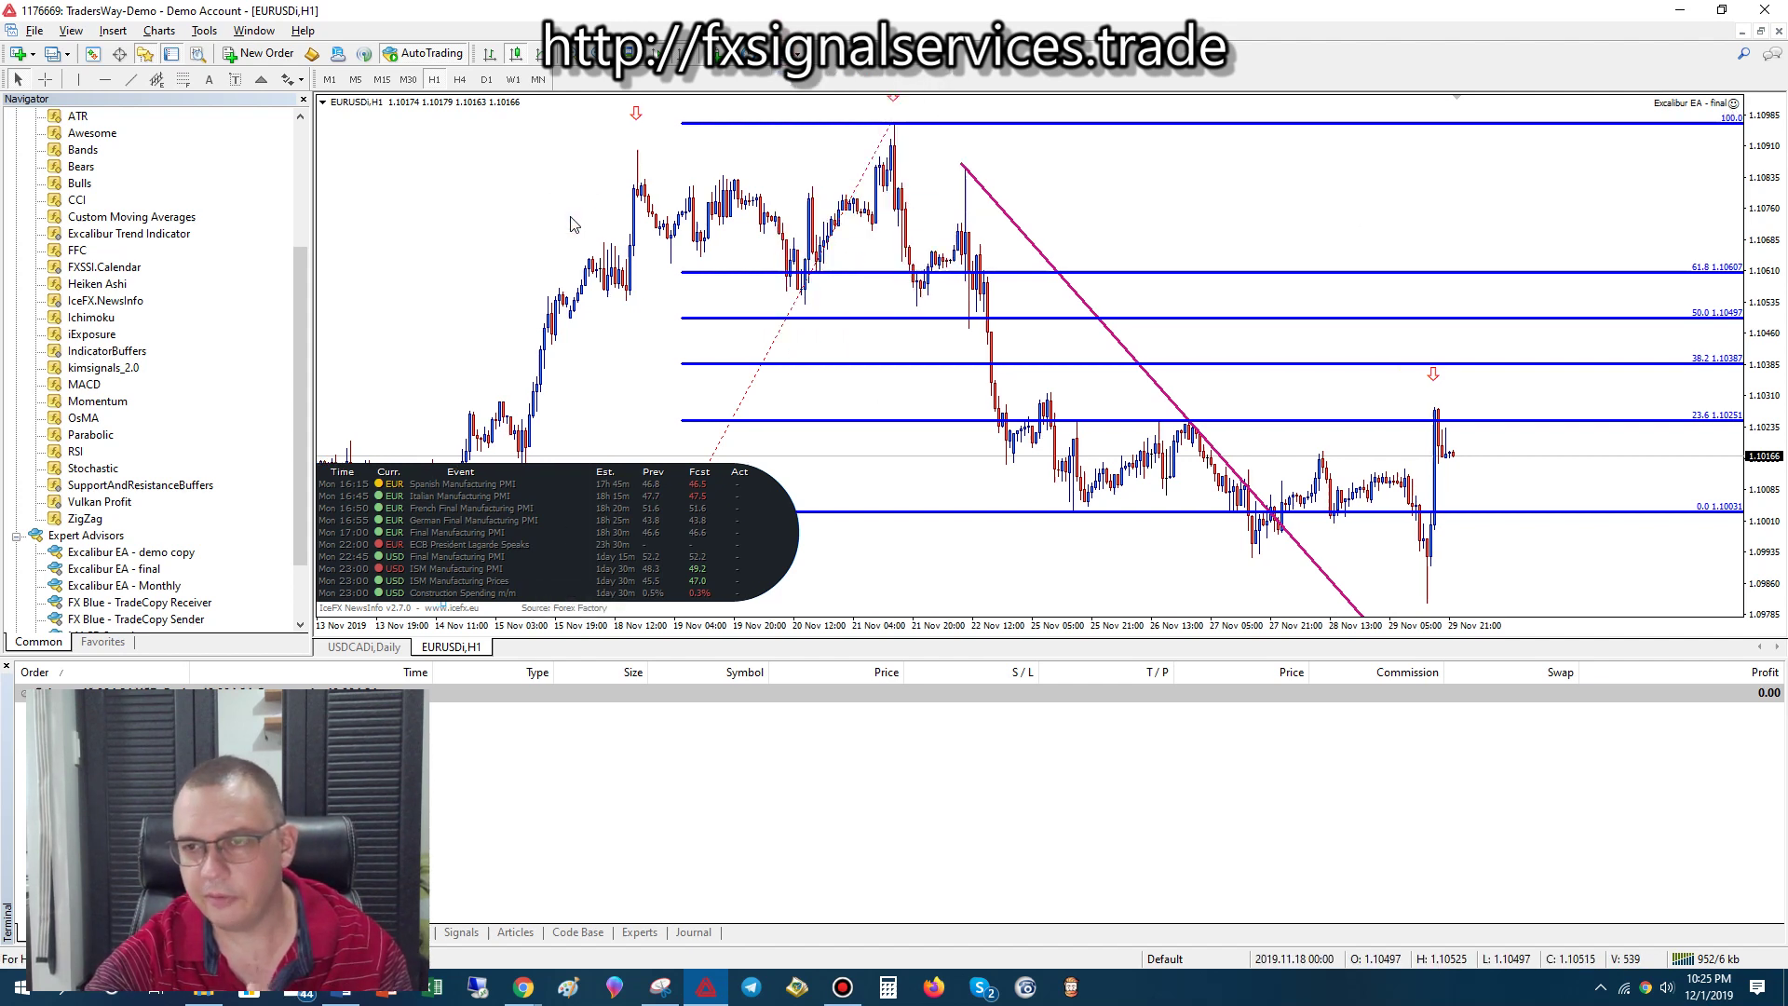